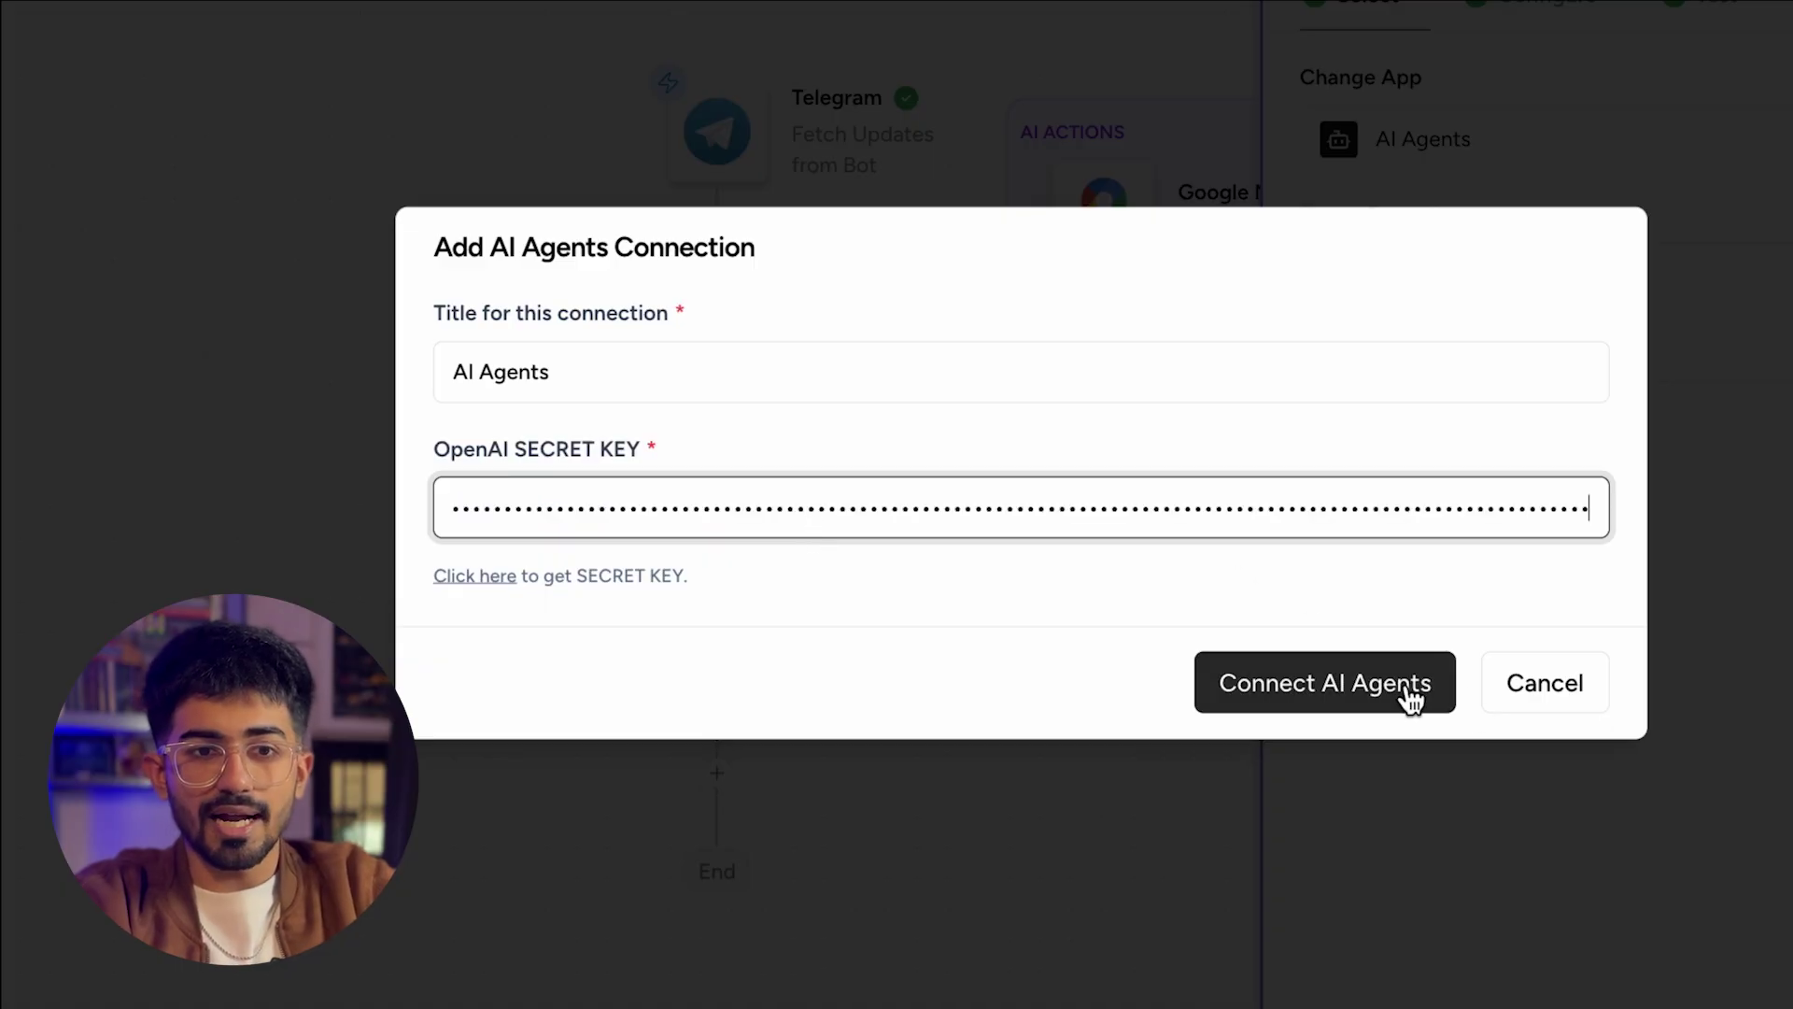
Save the AI Agents connection and map the incoming Message Text into User Query
{"action": "left_click", "coordinate": [1577, 691]}
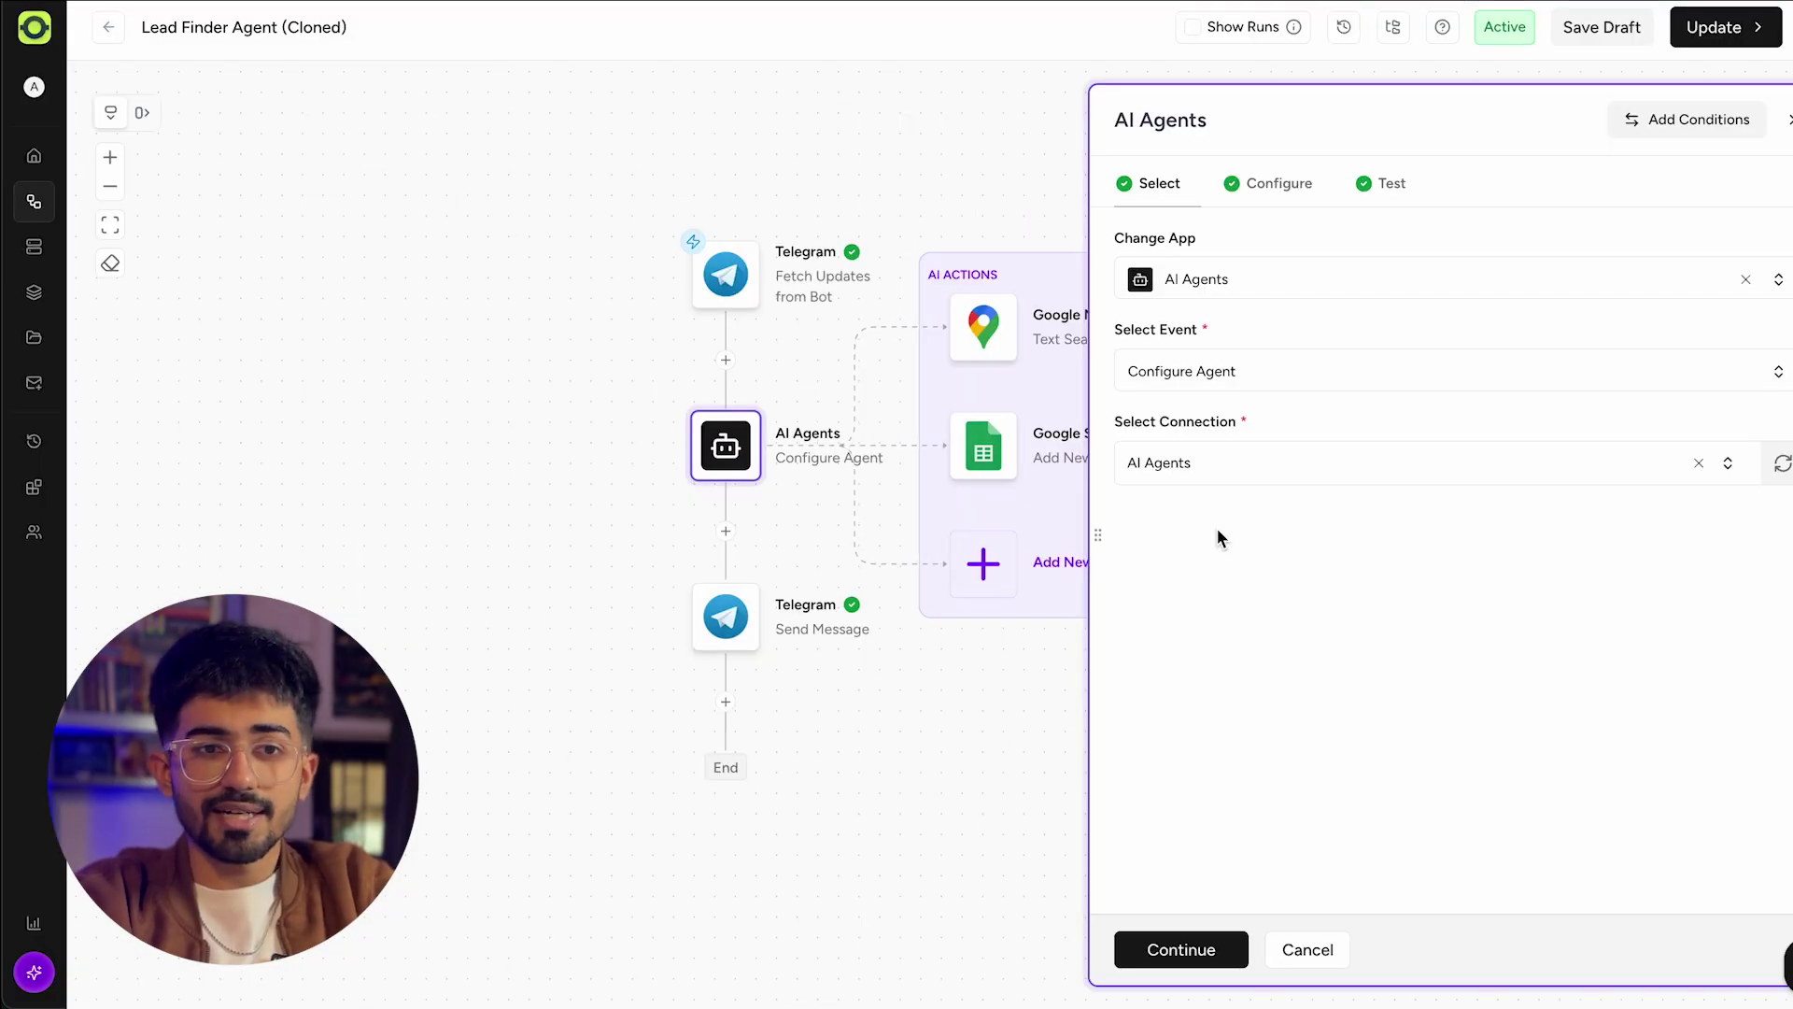
{"action": "left_click", "coordinate": [1276, 185]}
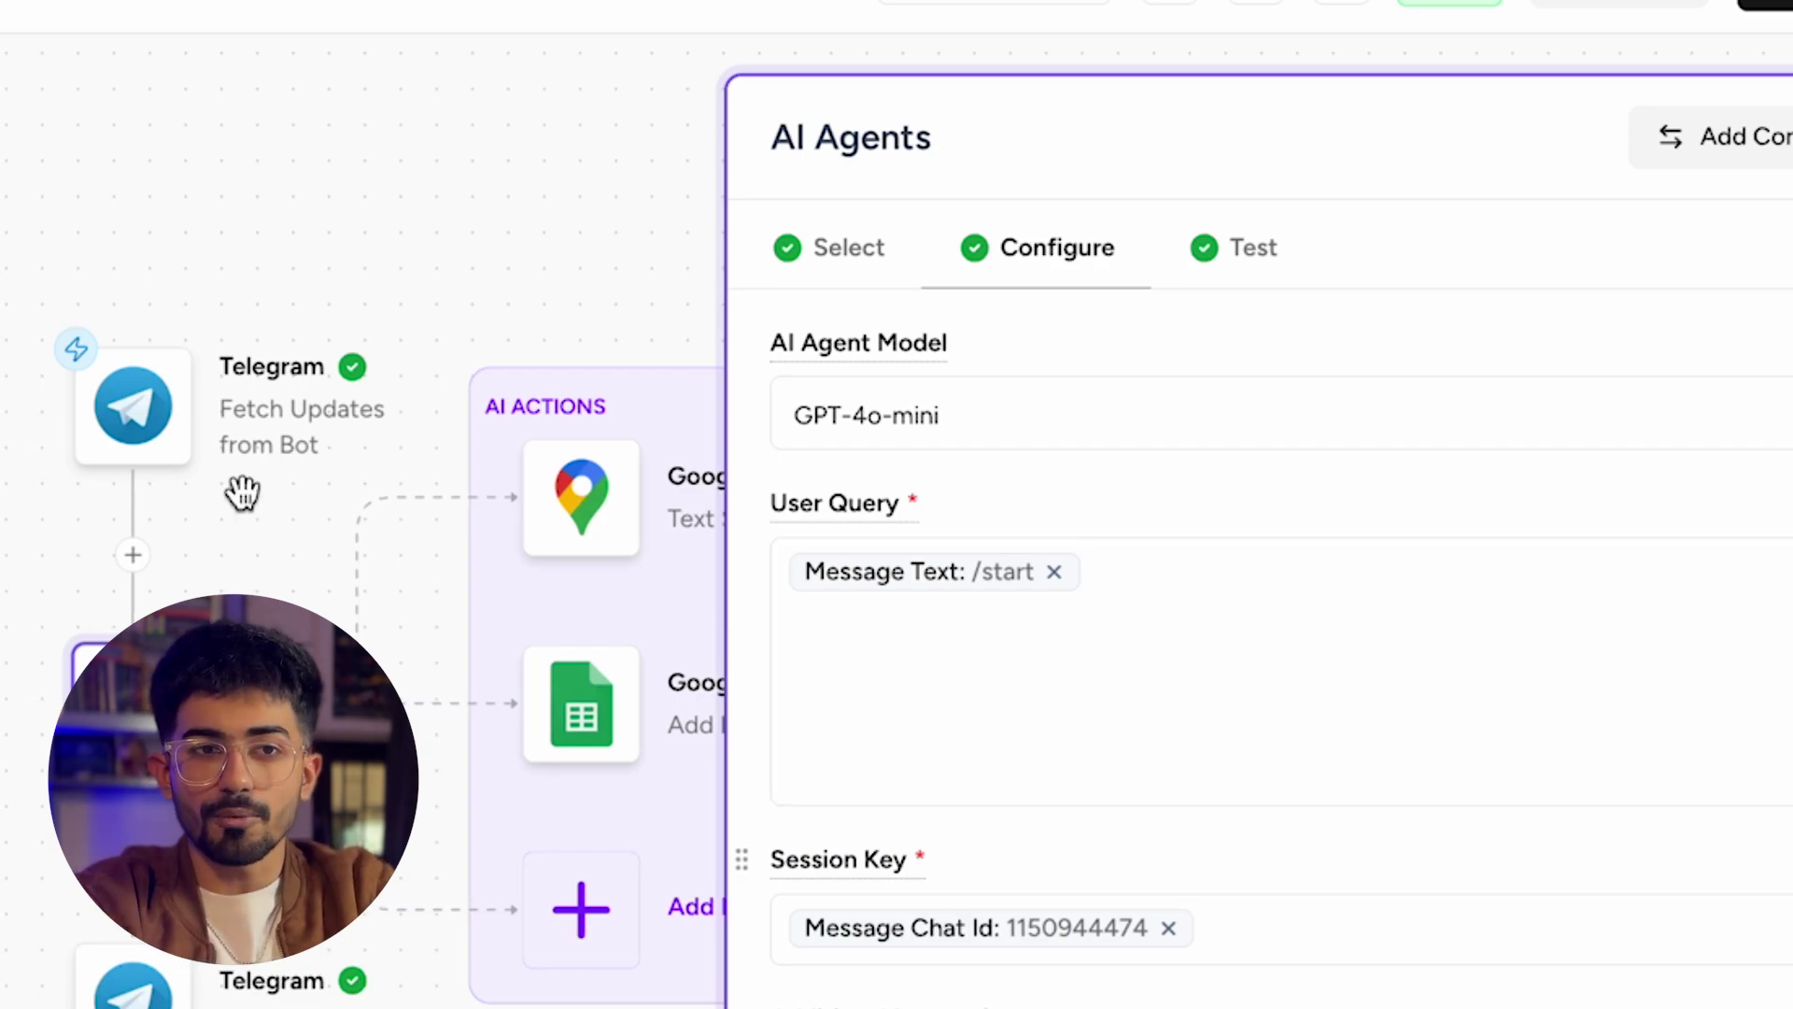
{"action": "left_click", "coordinate": [1055, 572]}
{"action": "type", "text": "@"}
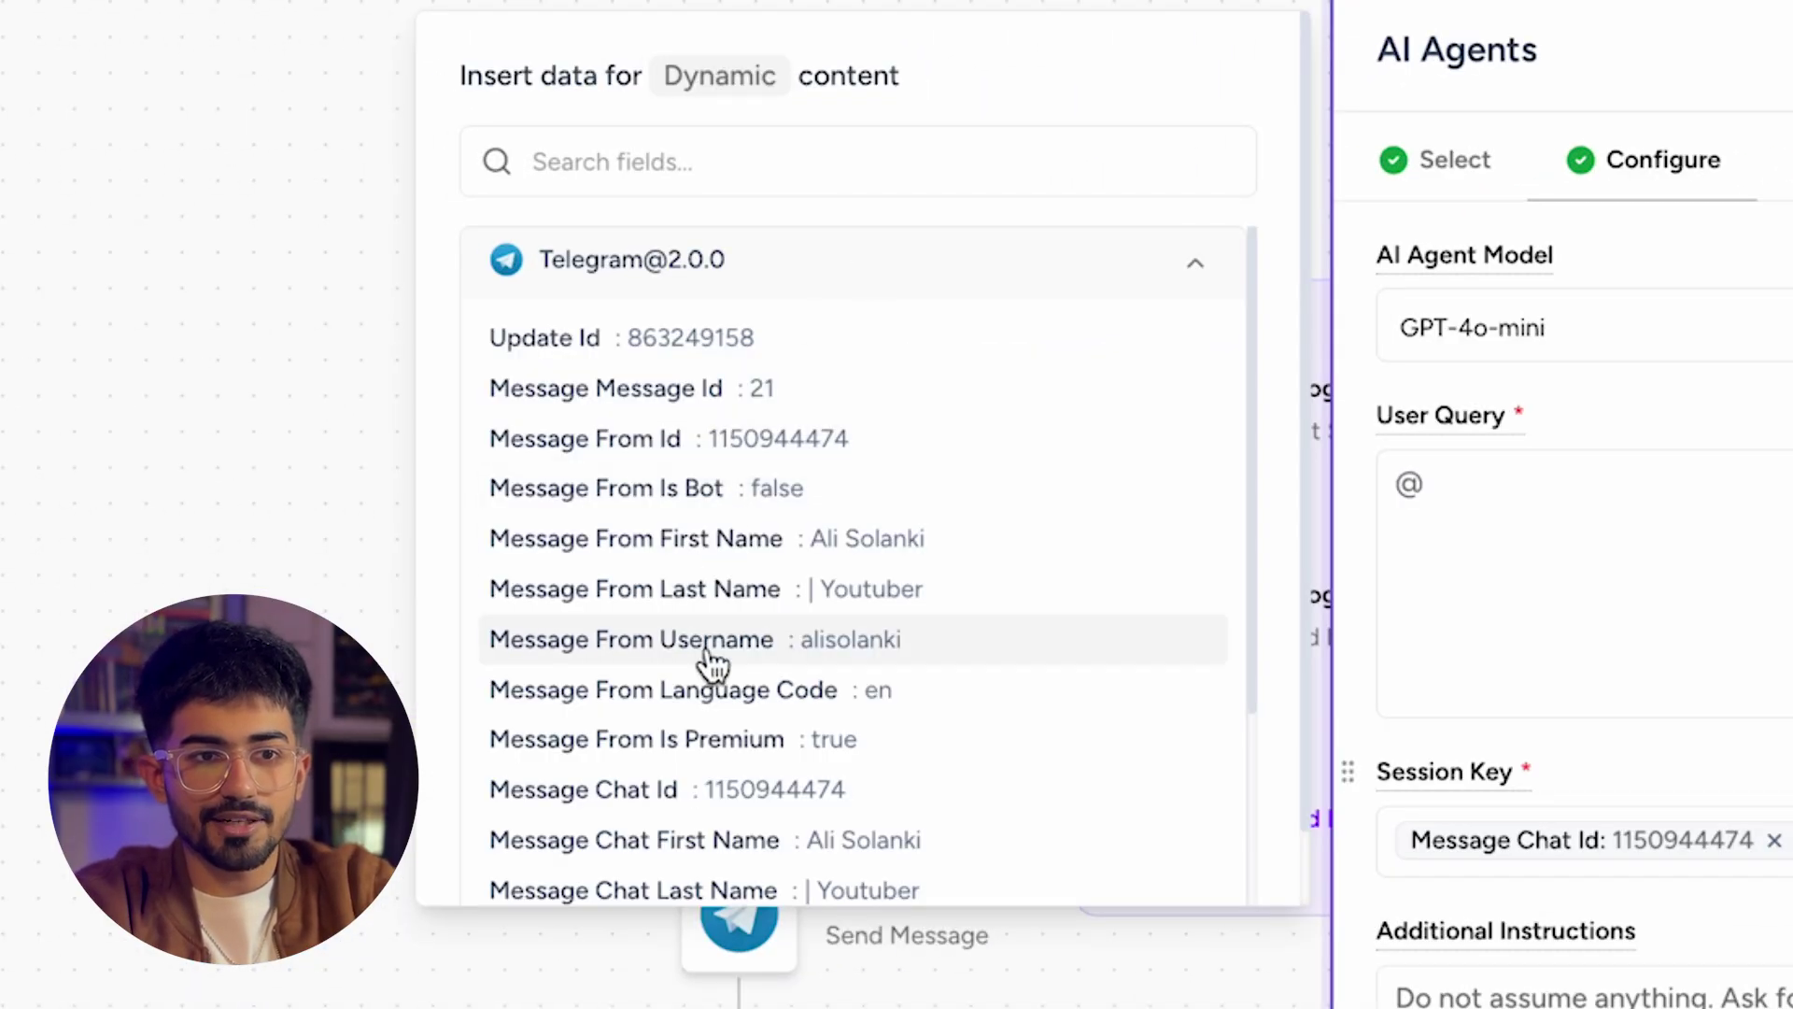
{"action": "scroll", "coordinate": [729, 840], "scroll_direction": "down", "scroll_amount": 3}
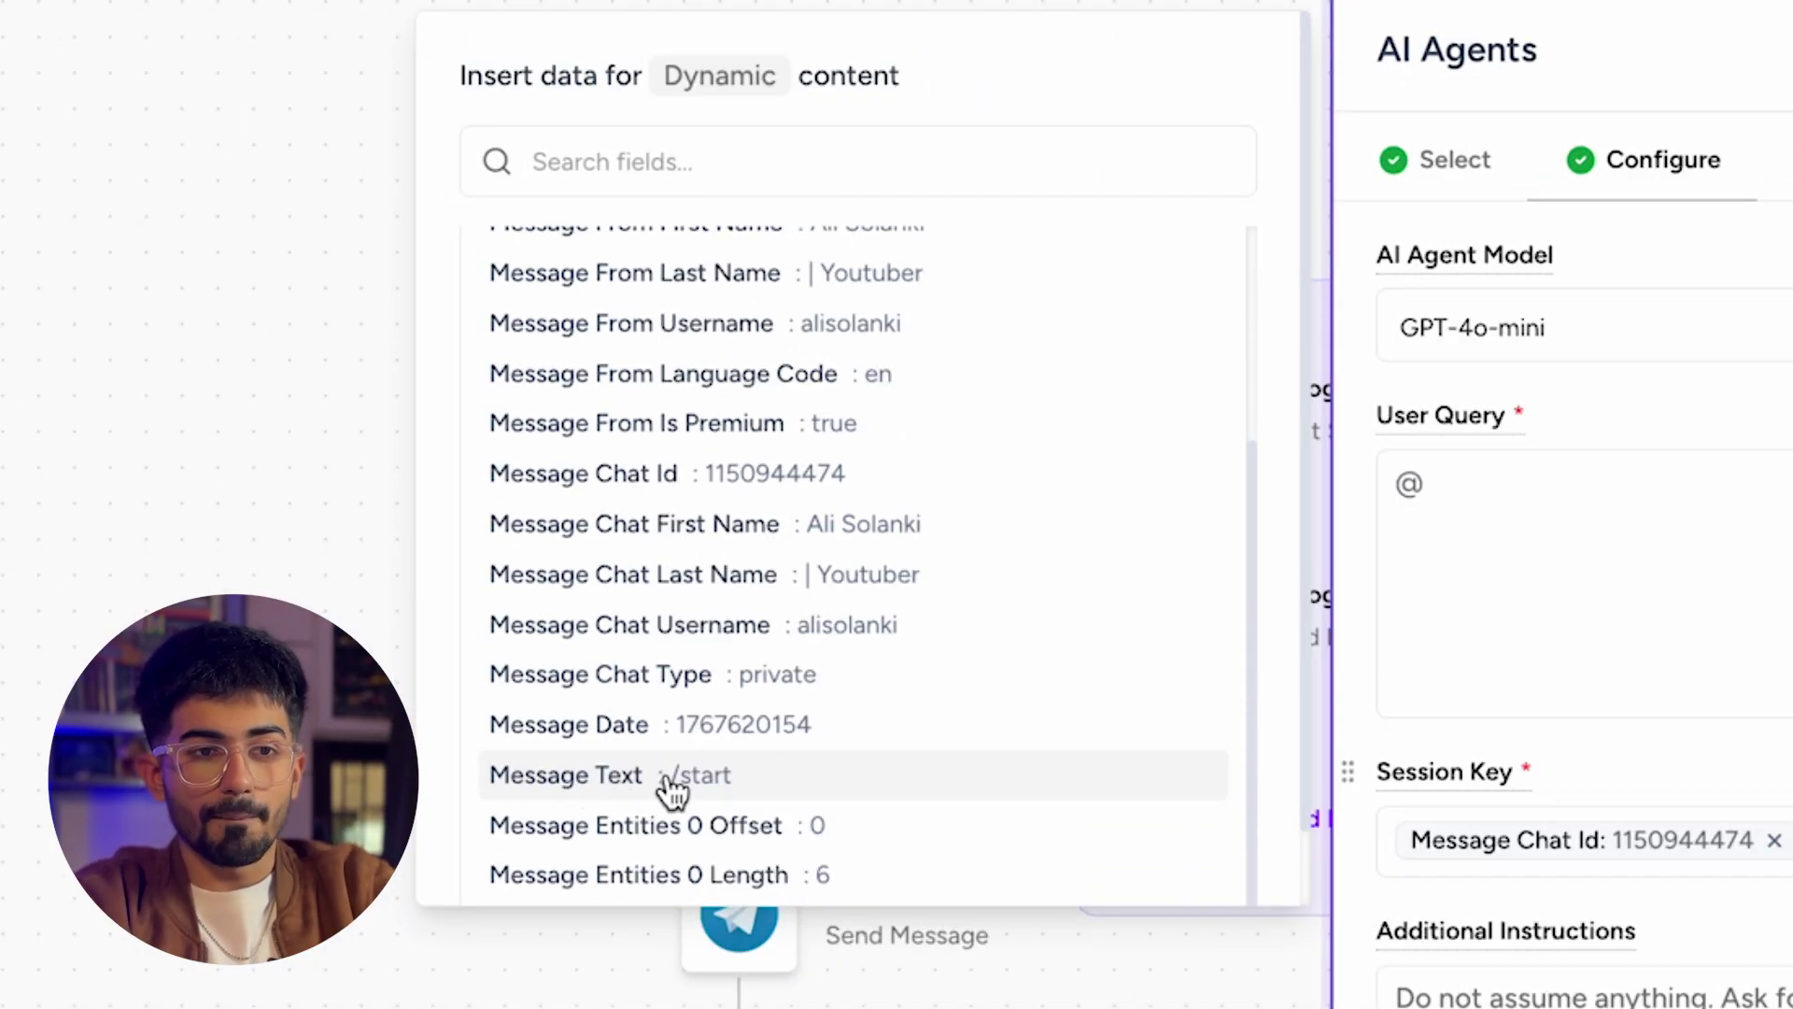
{"action": "left_click", "coordinate": [668, 777]}
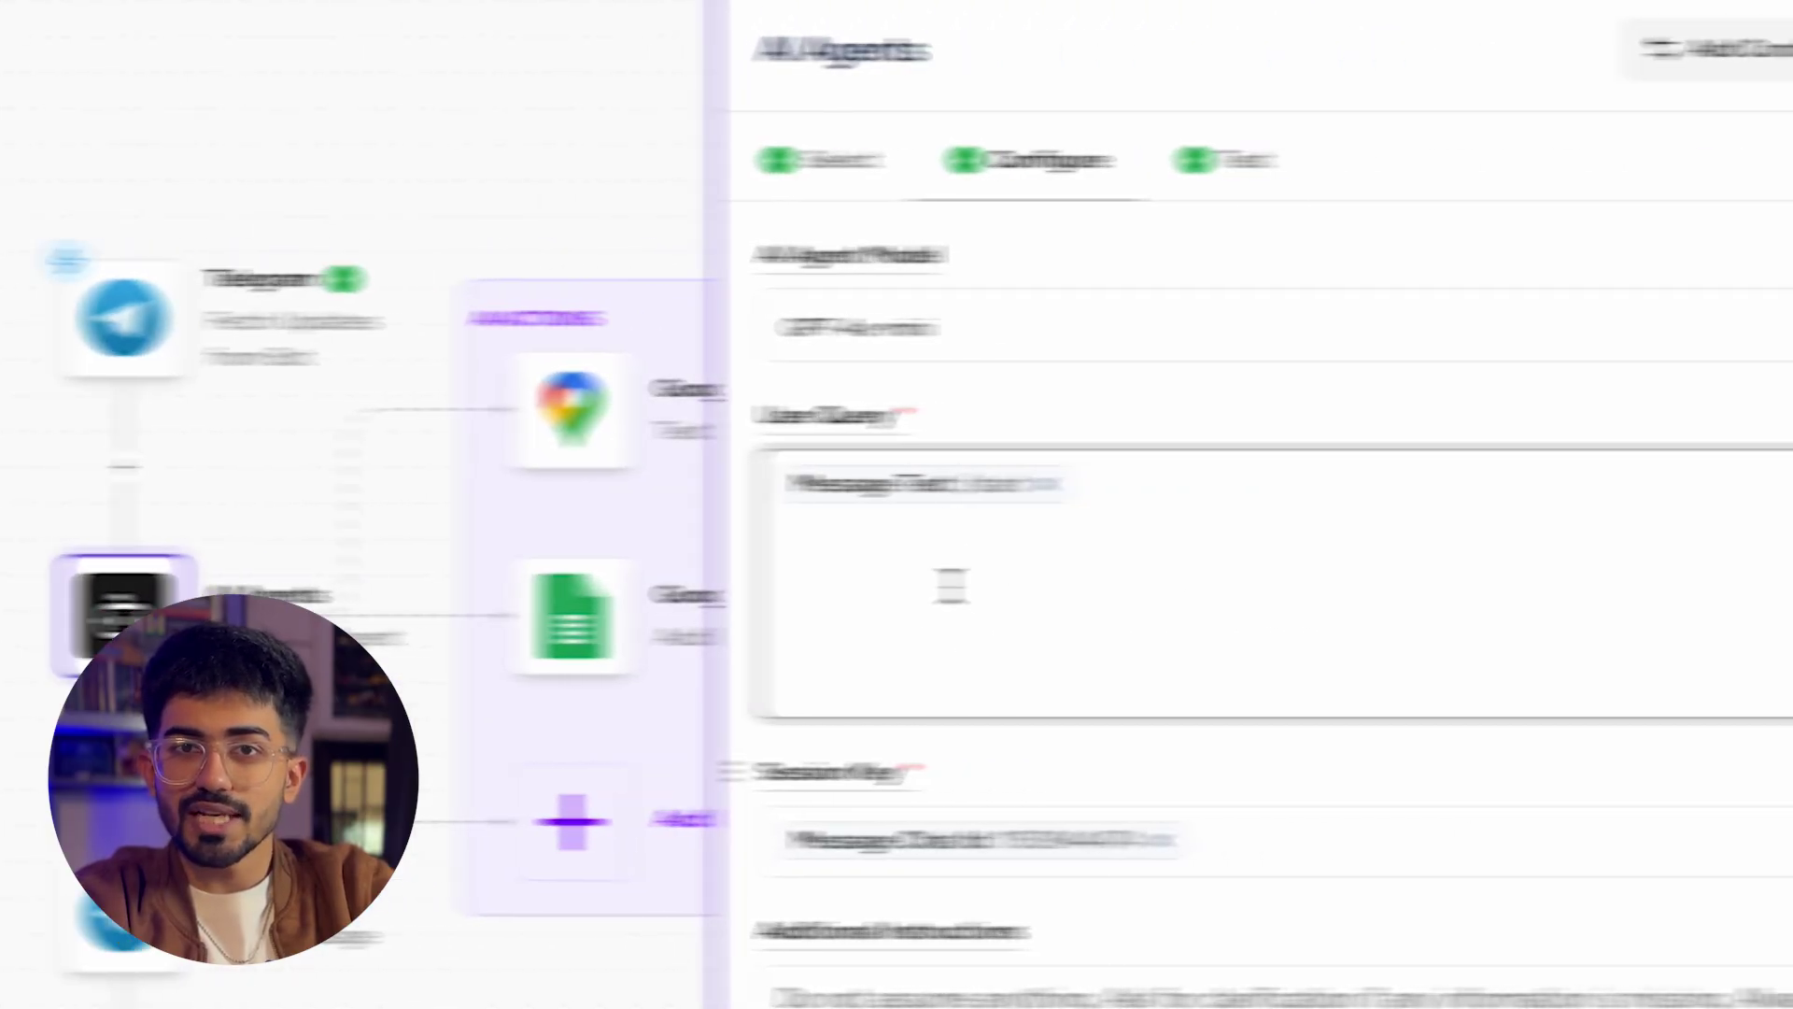
Replace the Session Key with the Telegram Message From Id and continue to testing
{"action": "scroll", "coordinate": [838, 585], "scroll_direction": "down", "scroll_amount": 1}
{"action": "scroll", "coordinate": [838, 585], "scroll_direction": "down", "scroll_amount": 1}
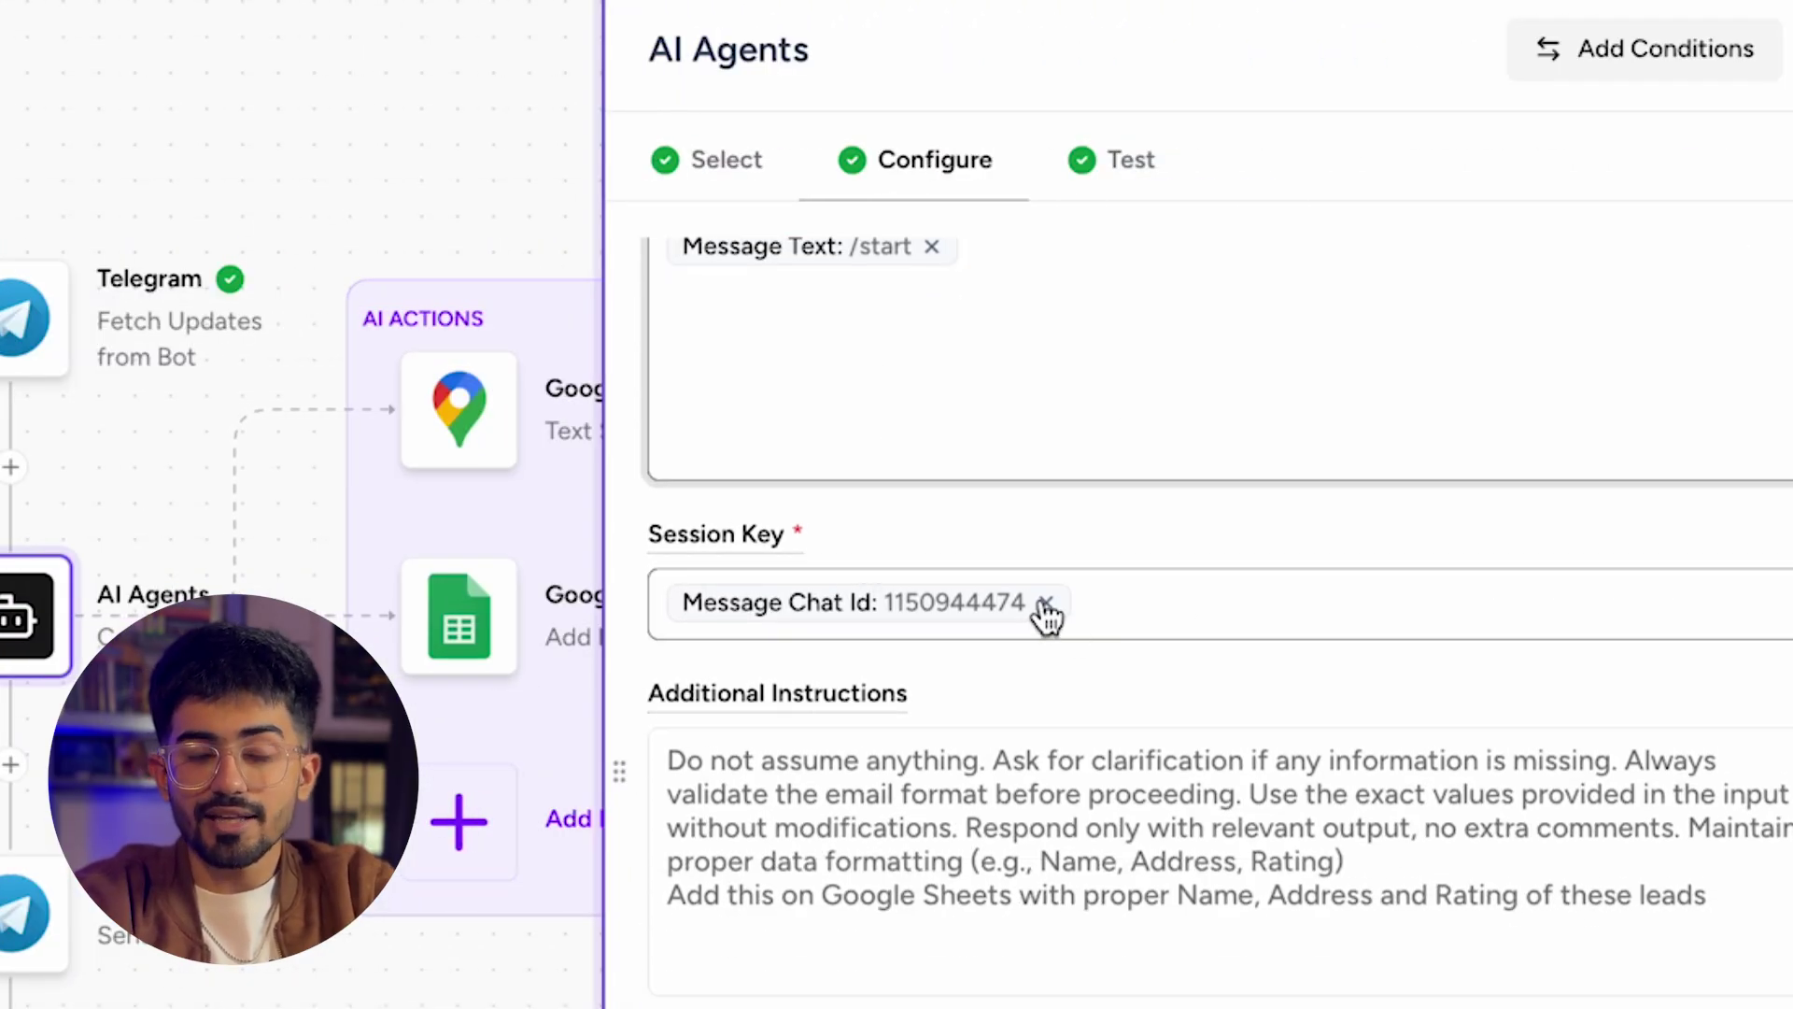
{"action": "left_click", "coordinate": [857, 595]}
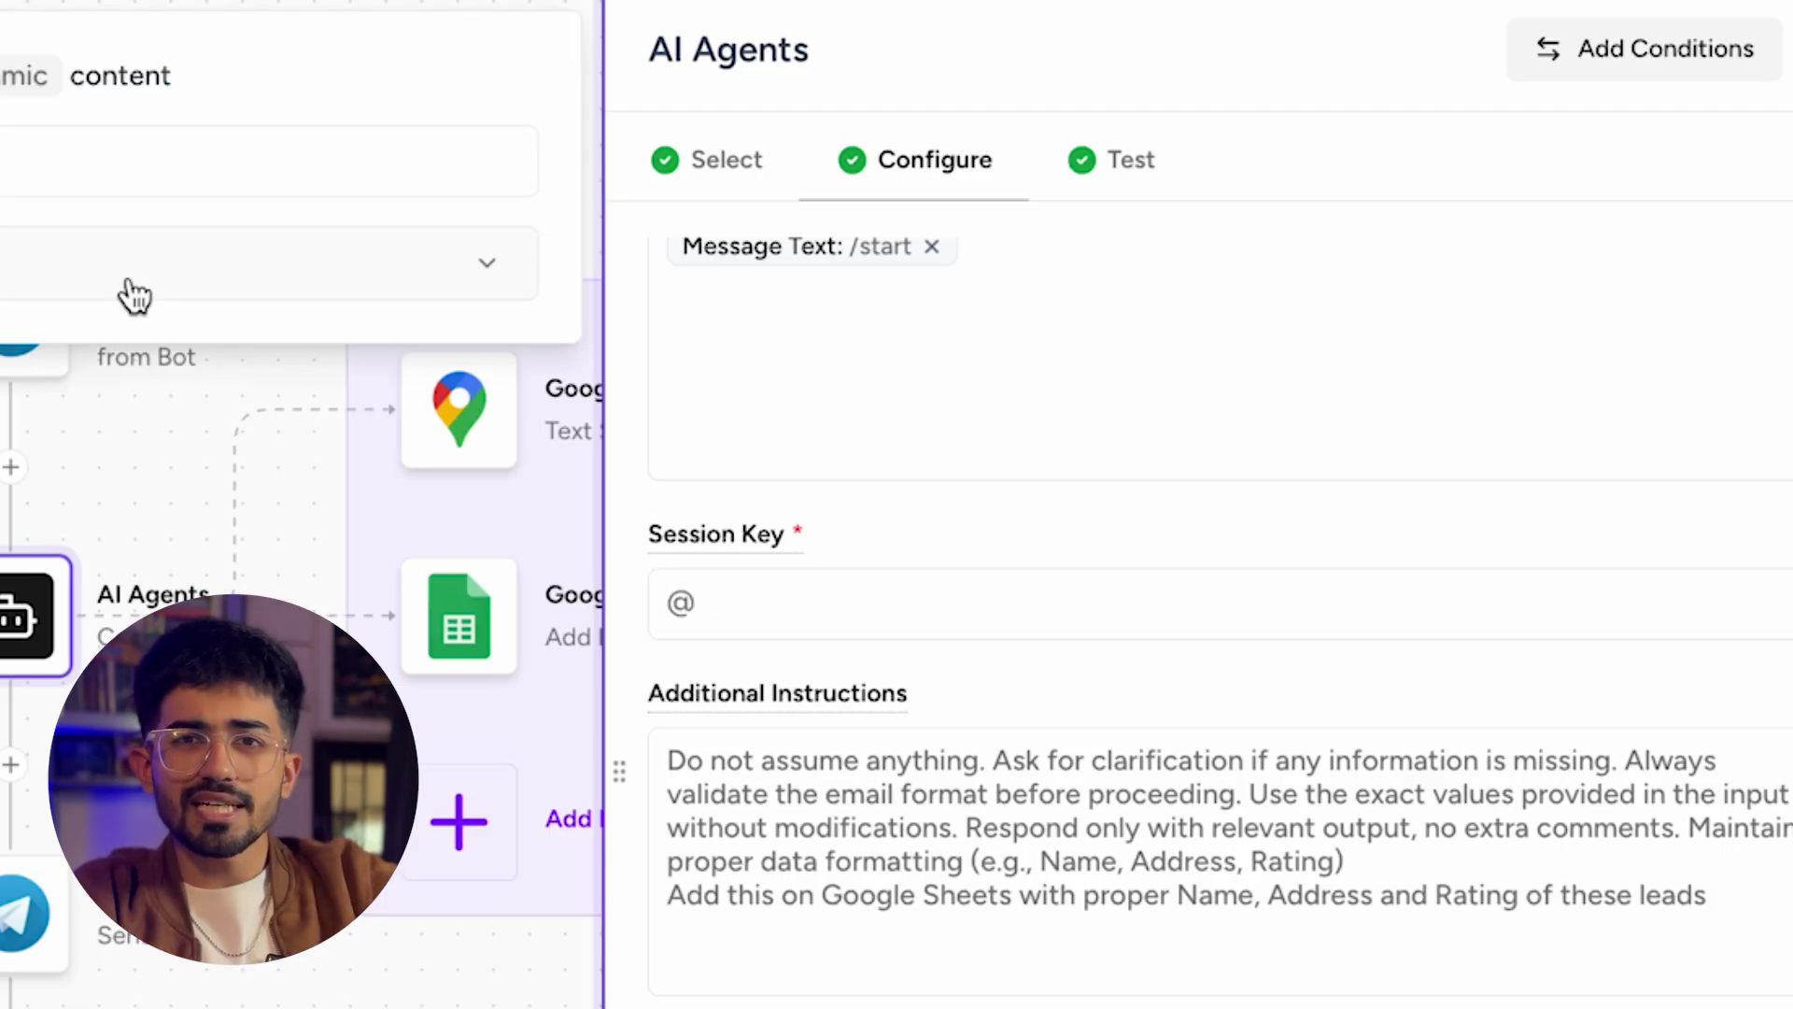
{"action": "left_click", "coordinate": [131, 280]}
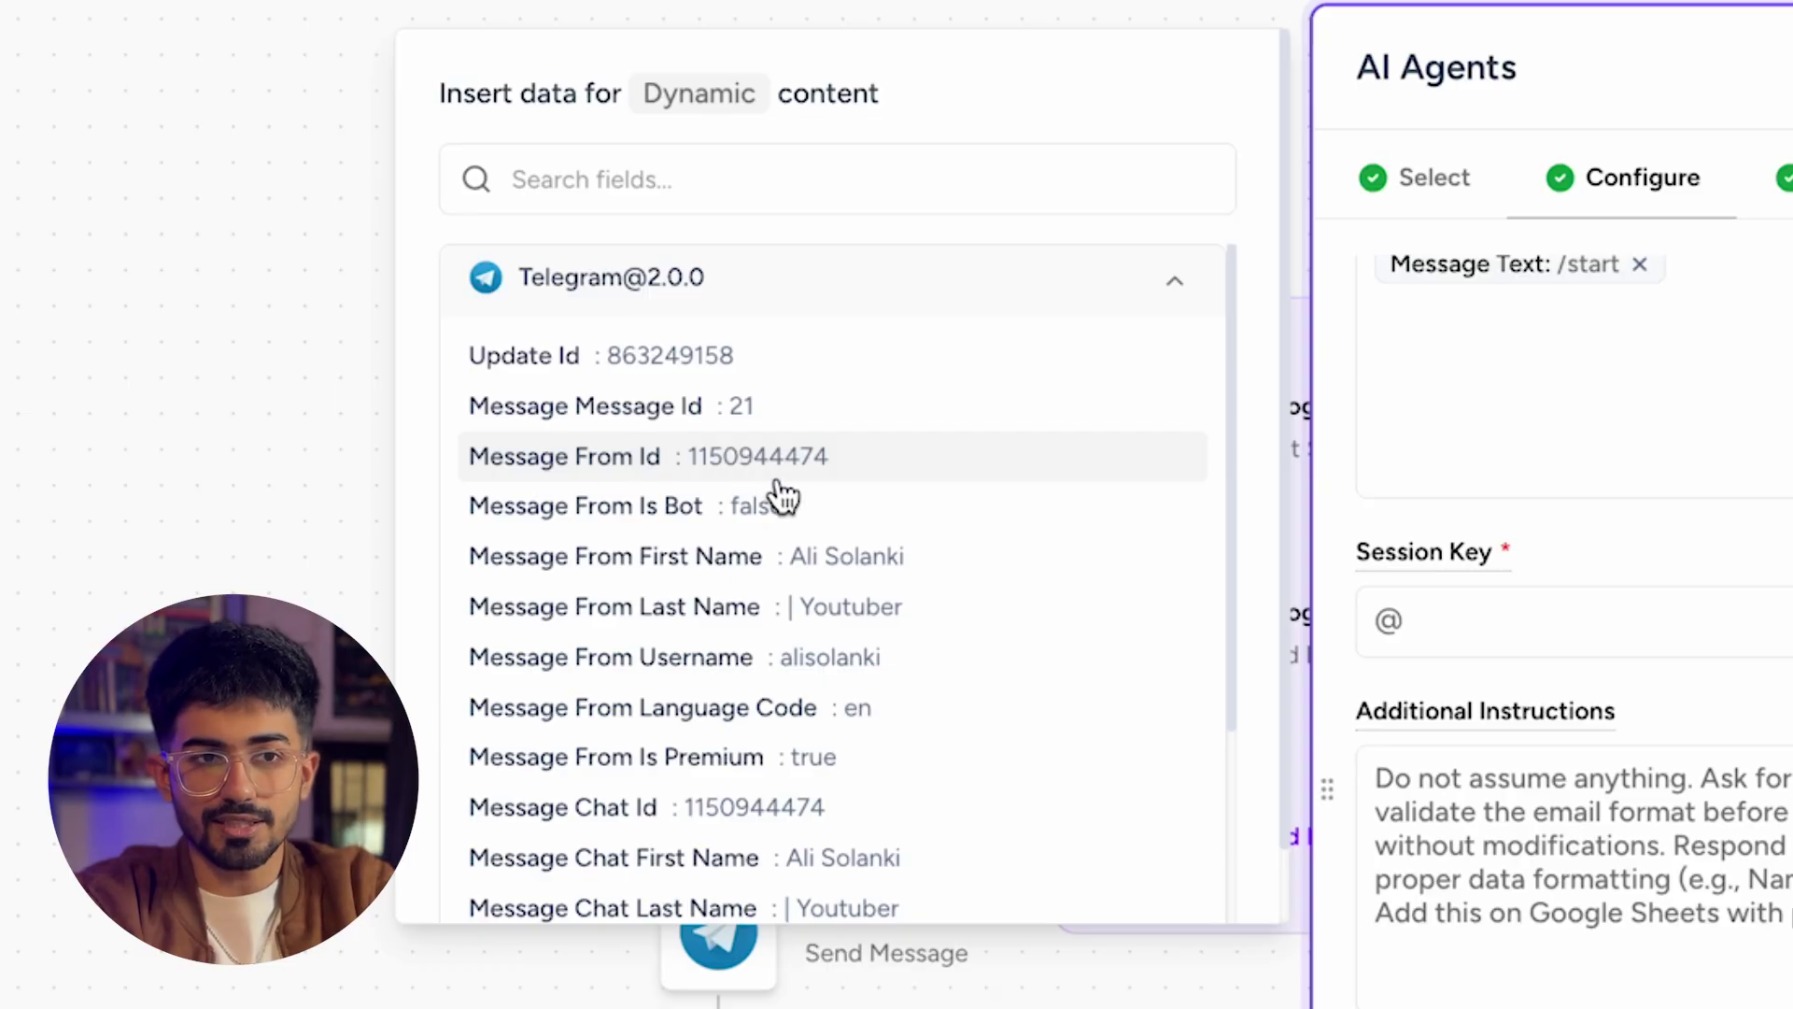
{"action": "left_click", "coordinate": [764, 457]}
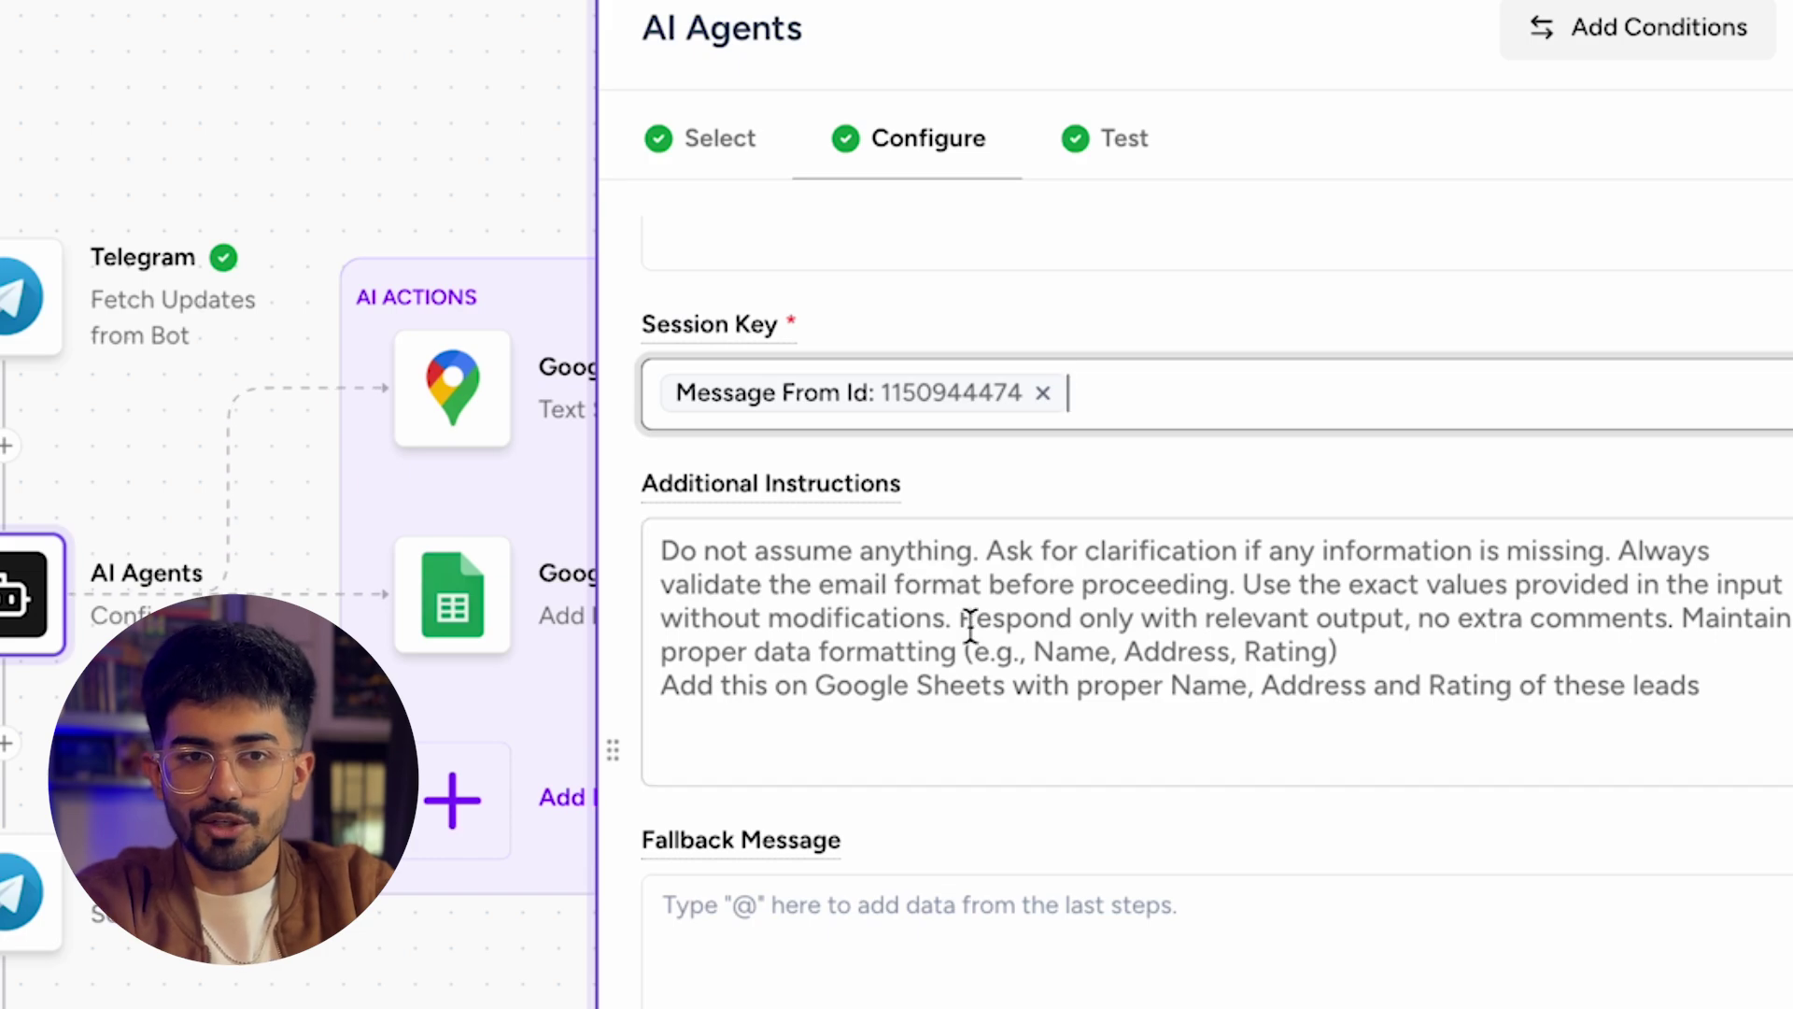
{"action": "scroll", "coordinate": [1144, 618], "scroll_direction": "down", "scroll_amount": 5}
{"action": "left_click", "coordinate": [750, 948]}
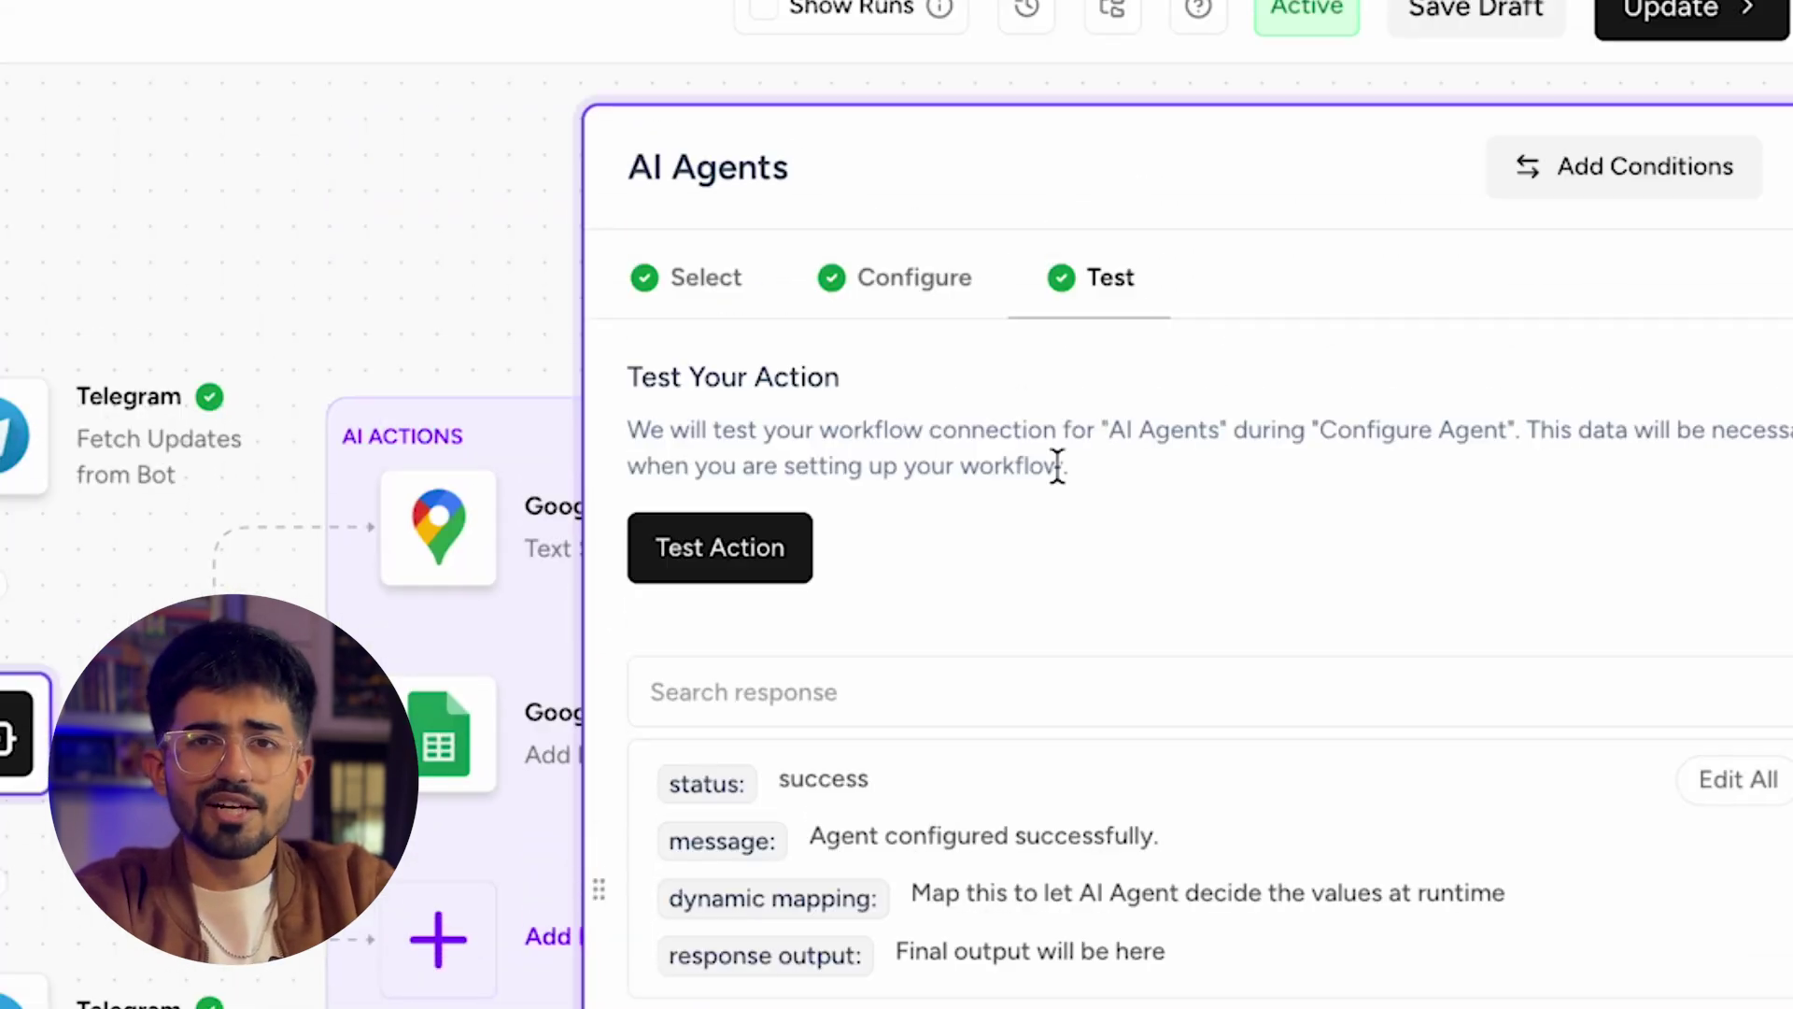
Test the AI agent step, check its response output, and save it
{"action": "left_click", "coordinate": [725, 576]}
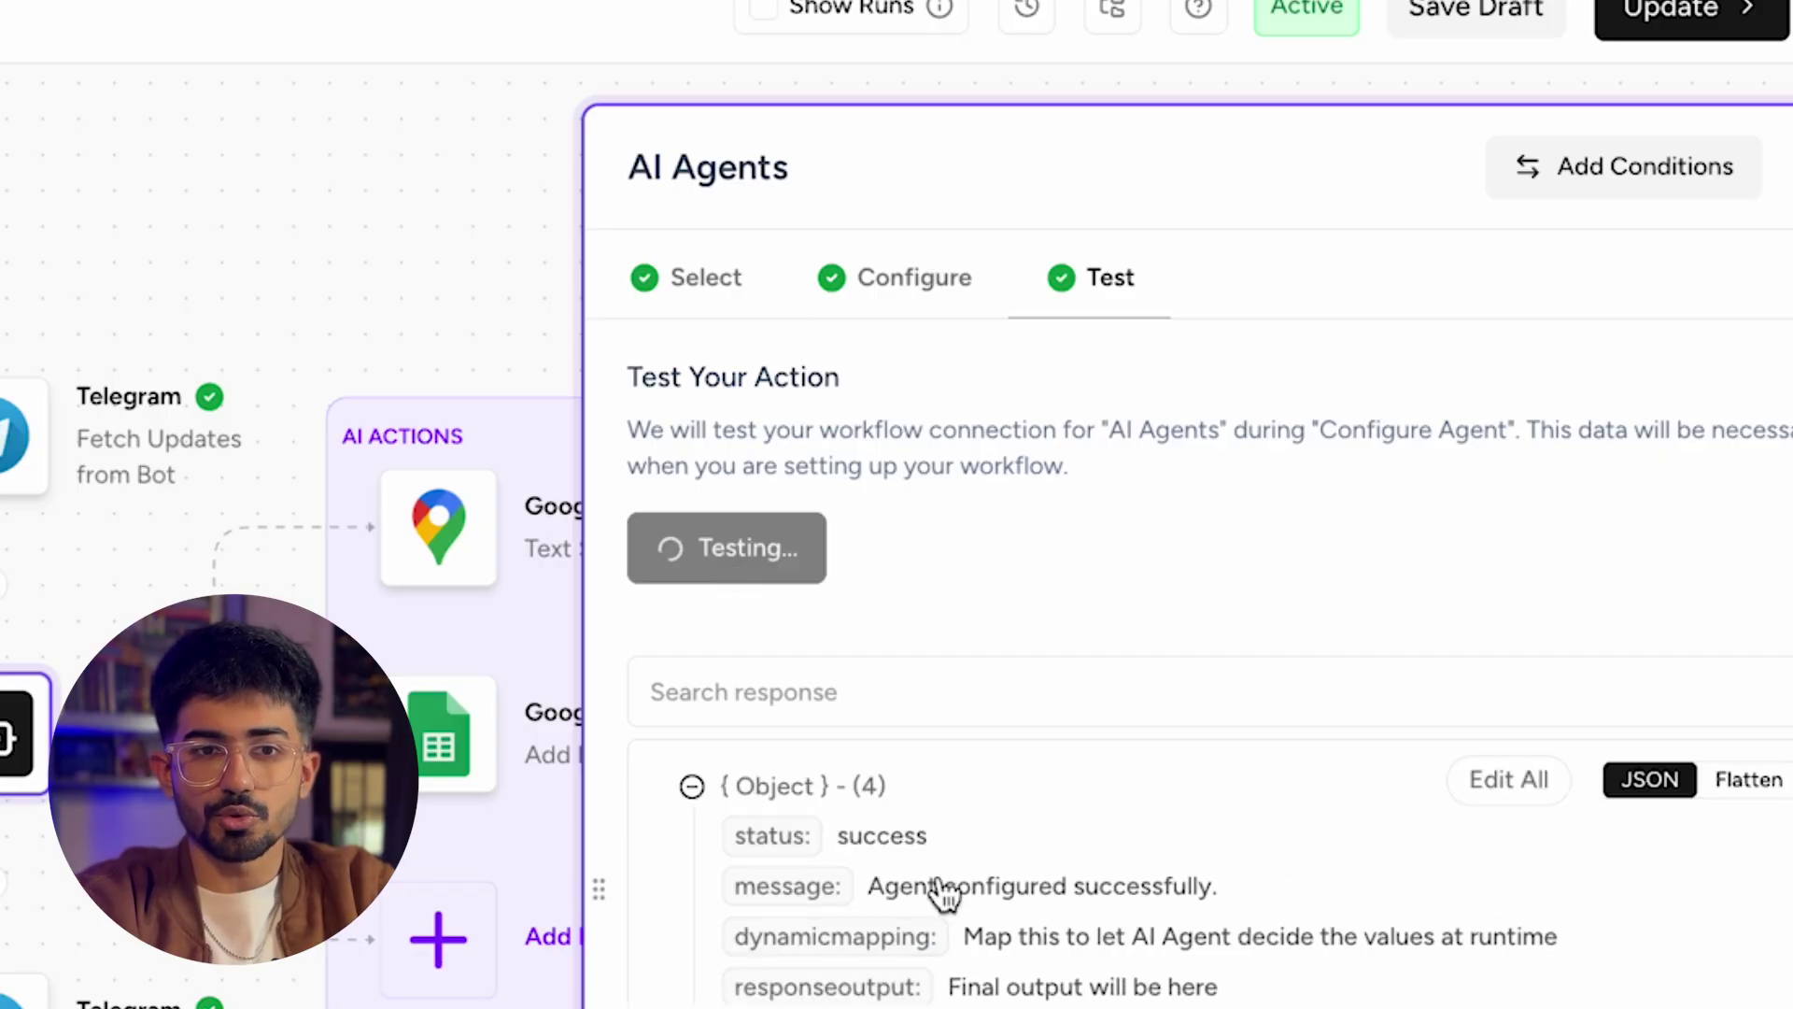
{"action": "left_click_drag", "start_coordinate": [902, 886], "coordinate": [963, 888]}
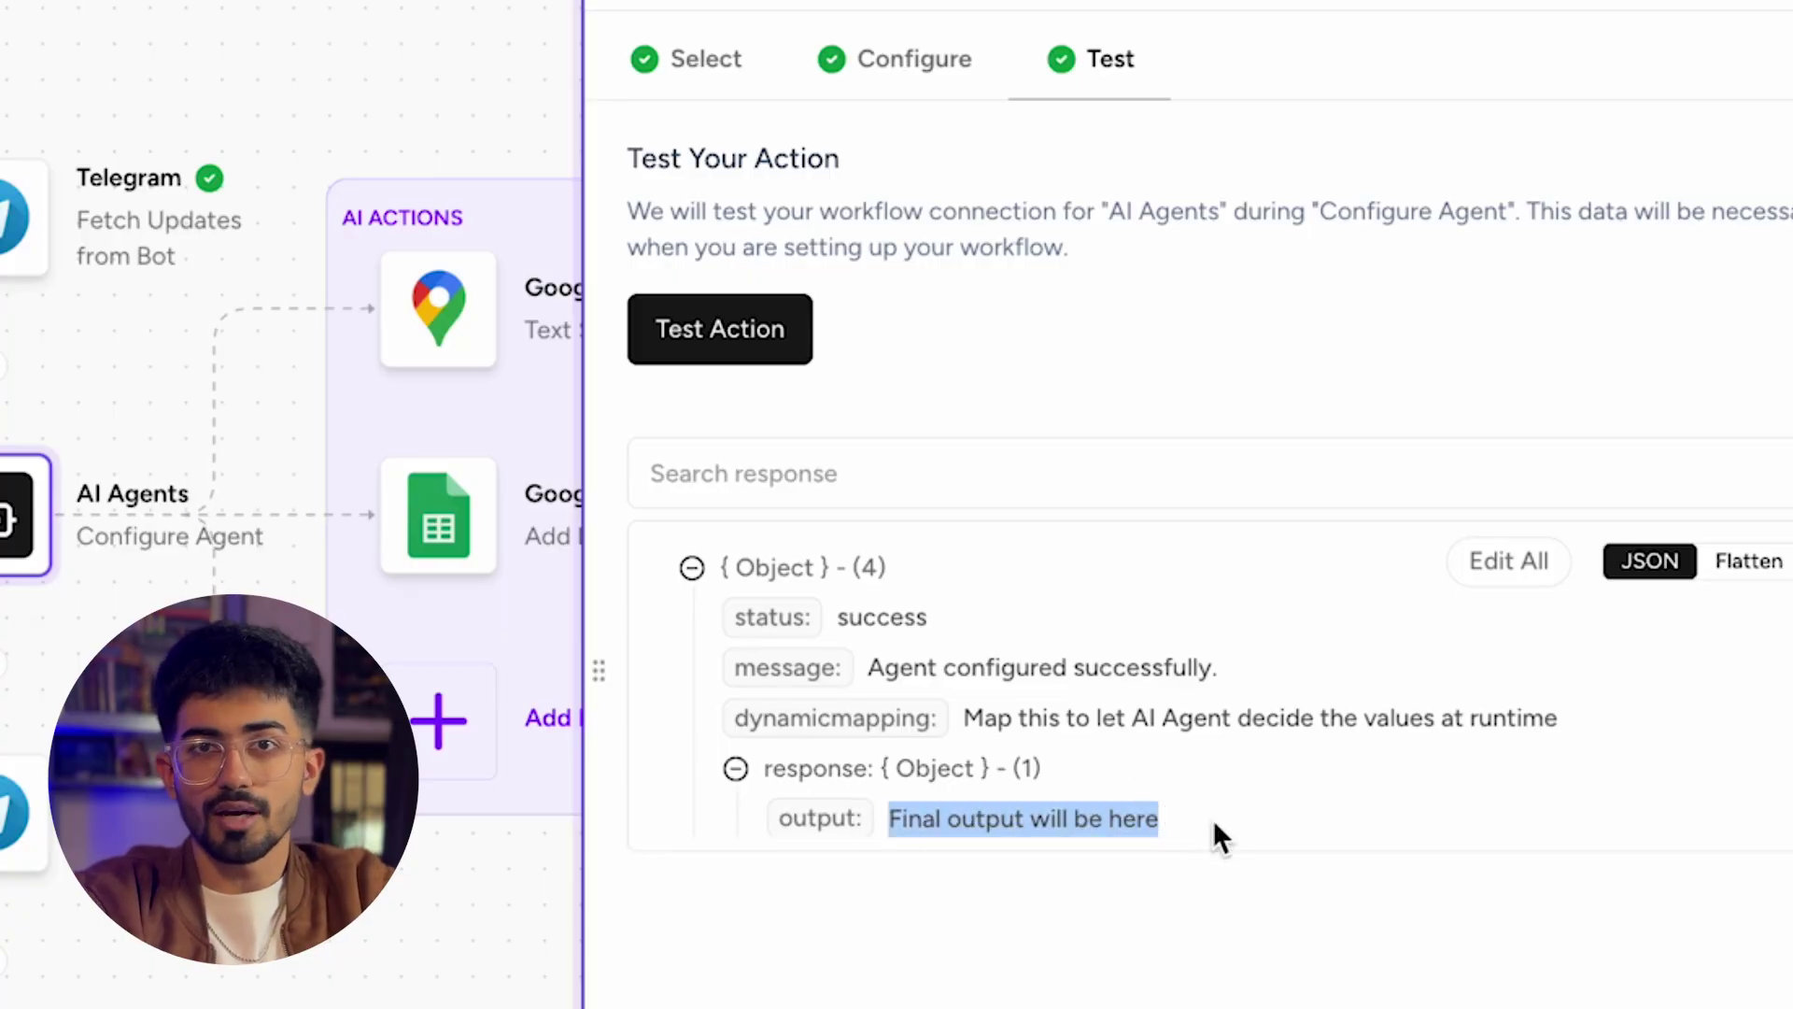
{"action": "left_click", "coordinate": [736, 1008]}
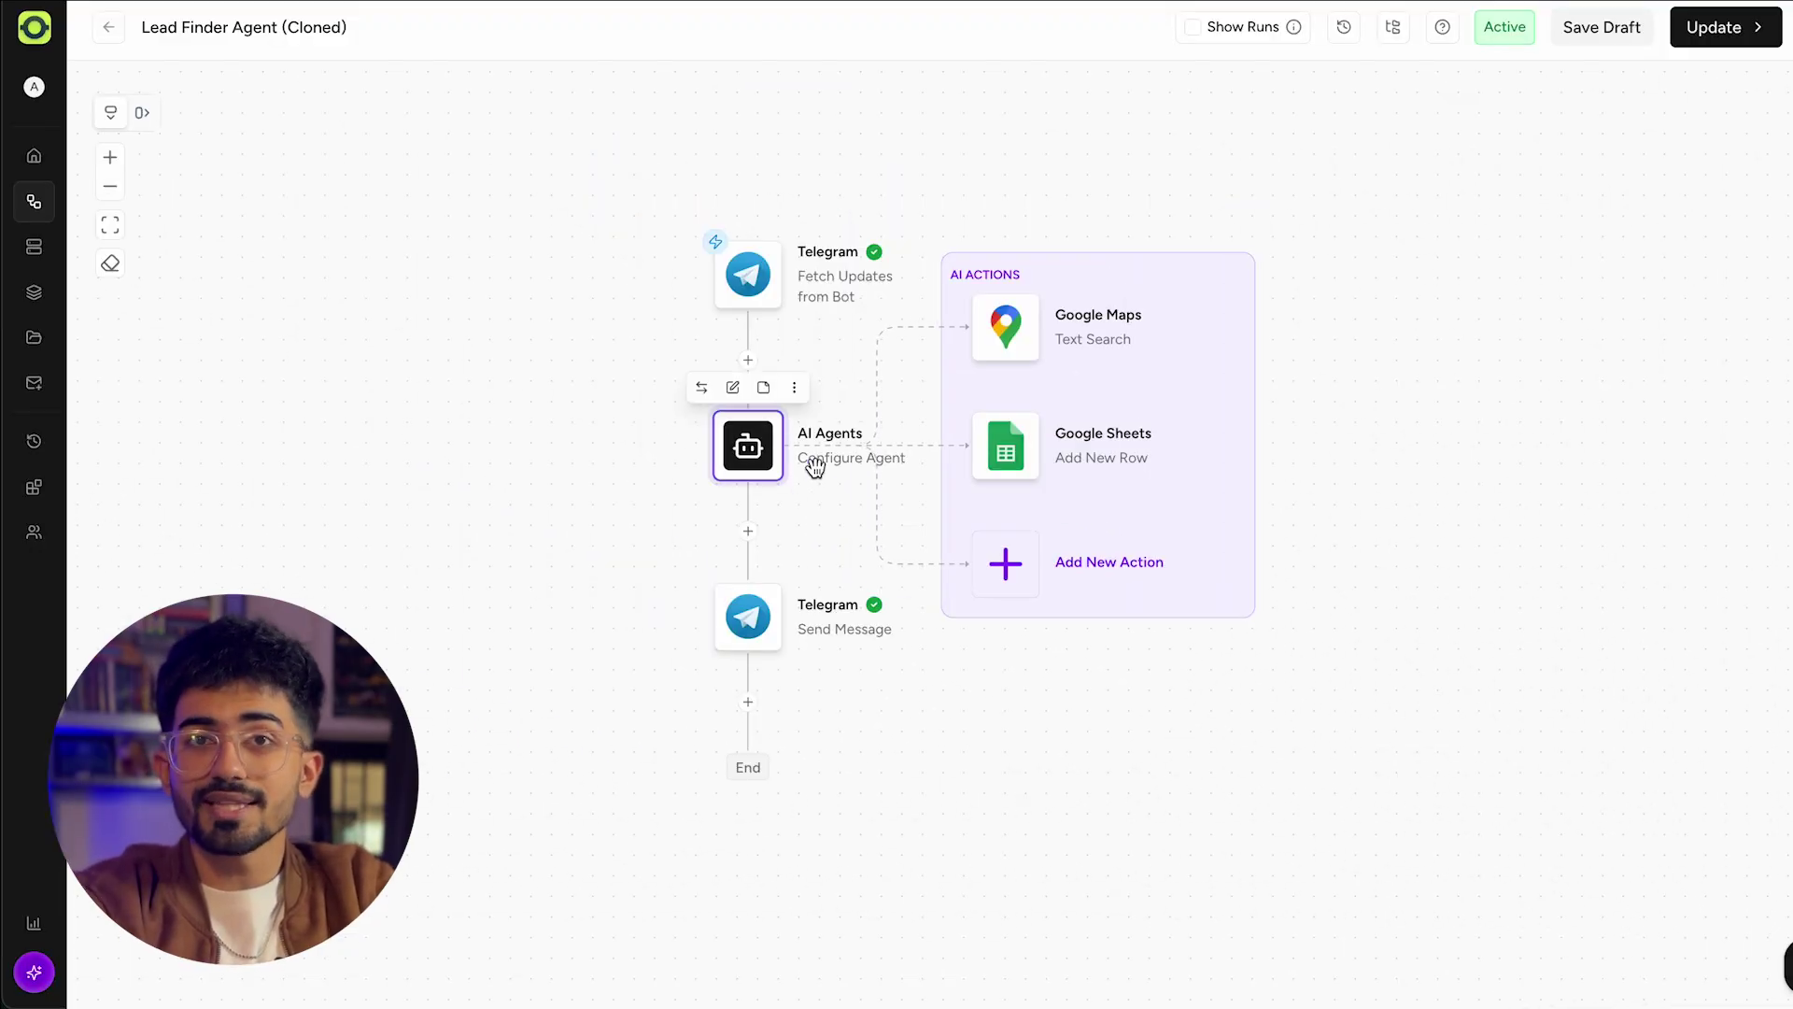
Open the Google Maps action's setup and list the apps it can use
{"action": "mouse_move", "coordinate": [1032, 326]}
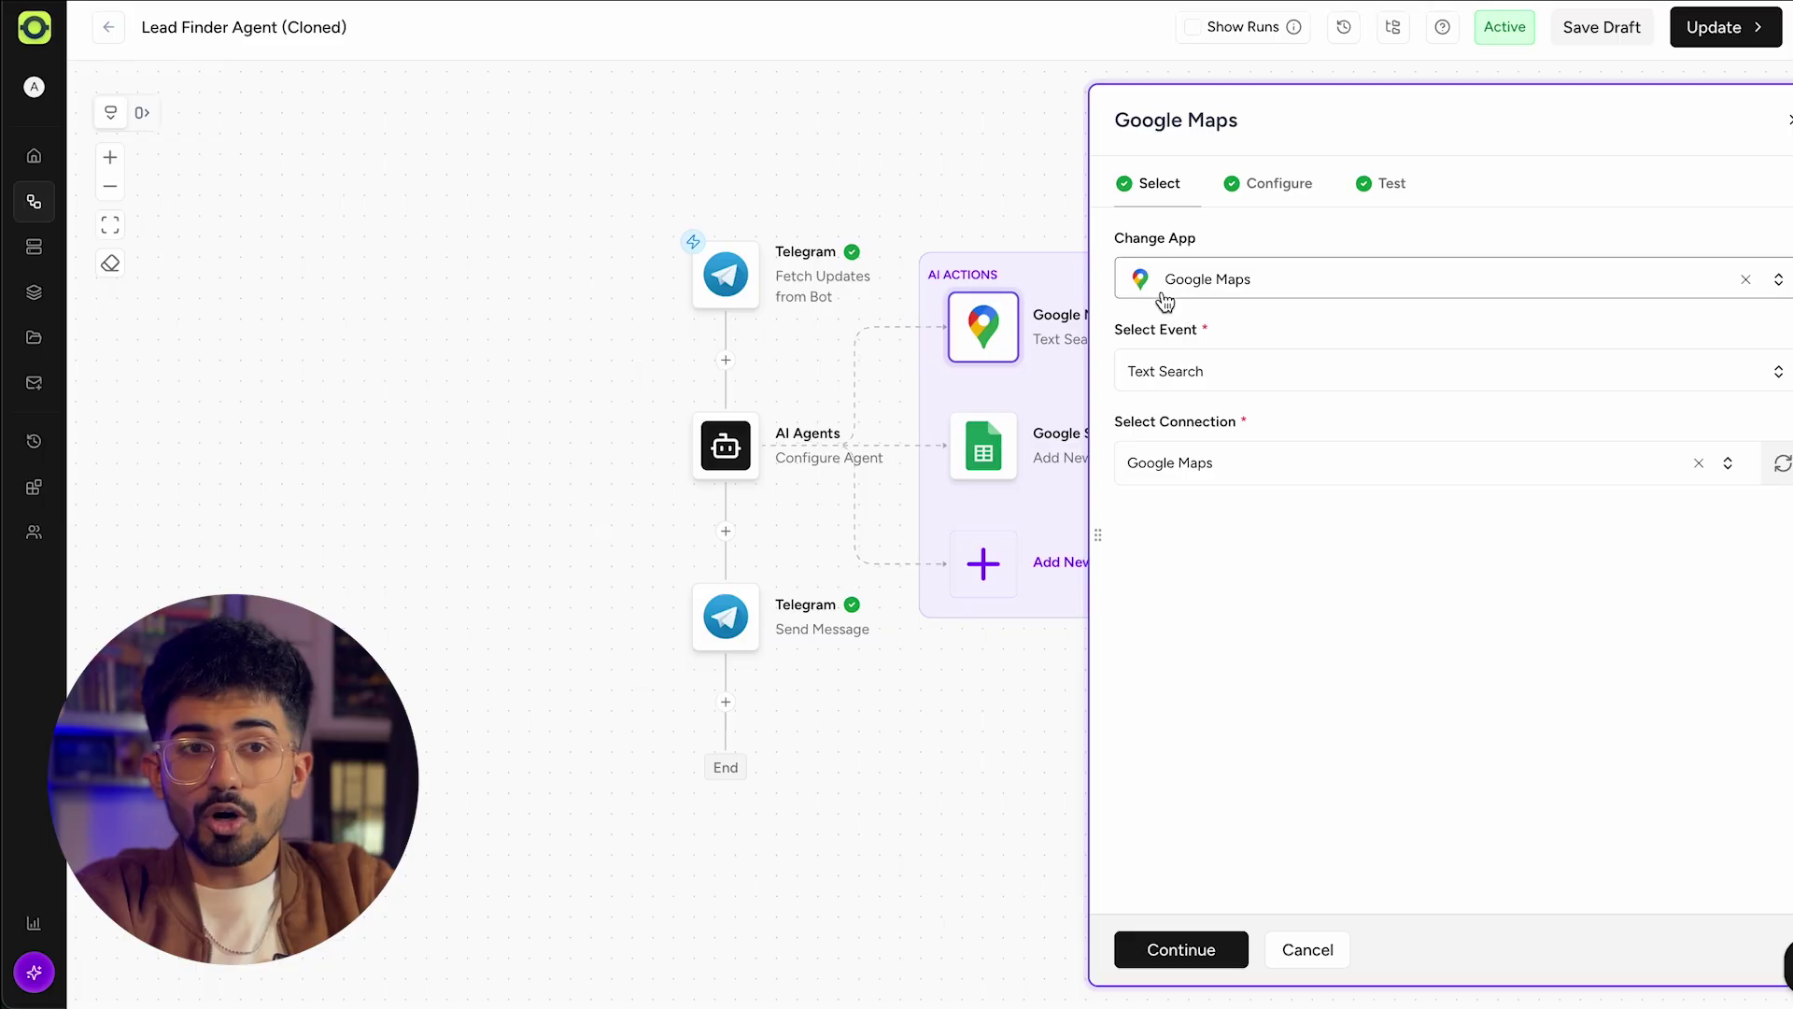
{"action": "left_click", "coordinate": [1165, 299]}
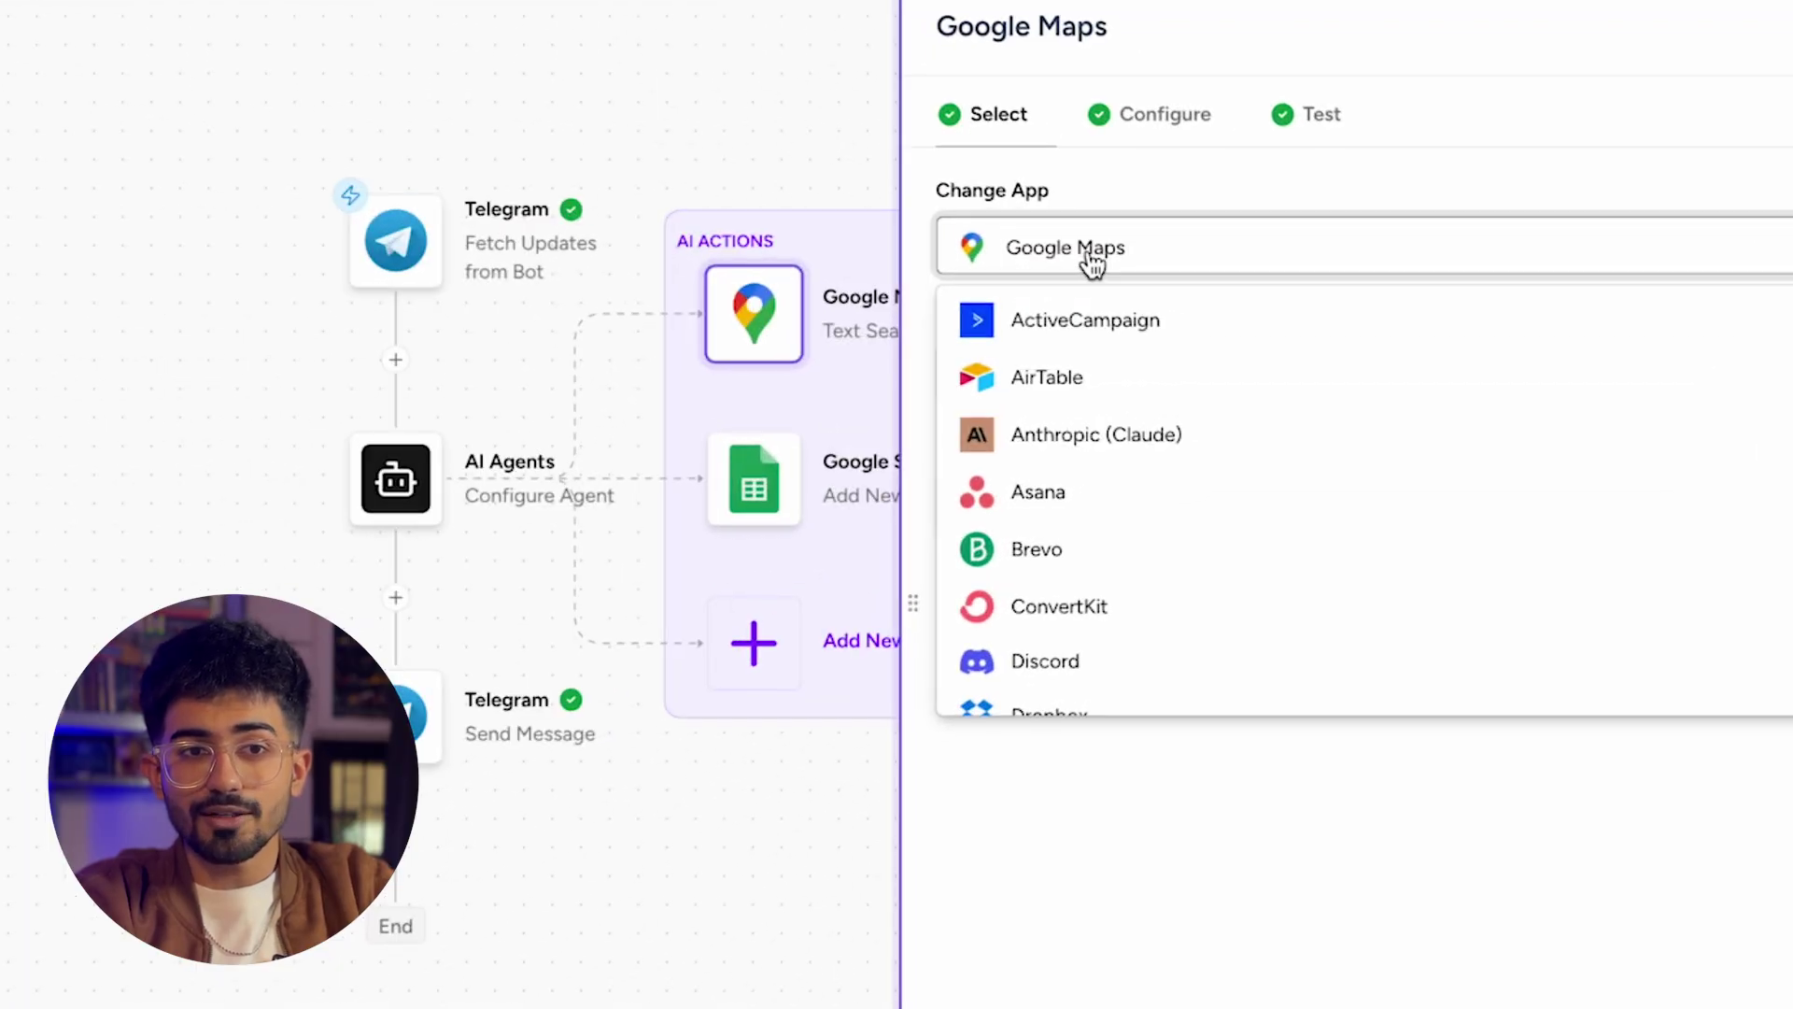
Keep Google Maps as the app and start creating a new Google Maps connection
{"action": "left_click", "coordinate": [1070, 782]}
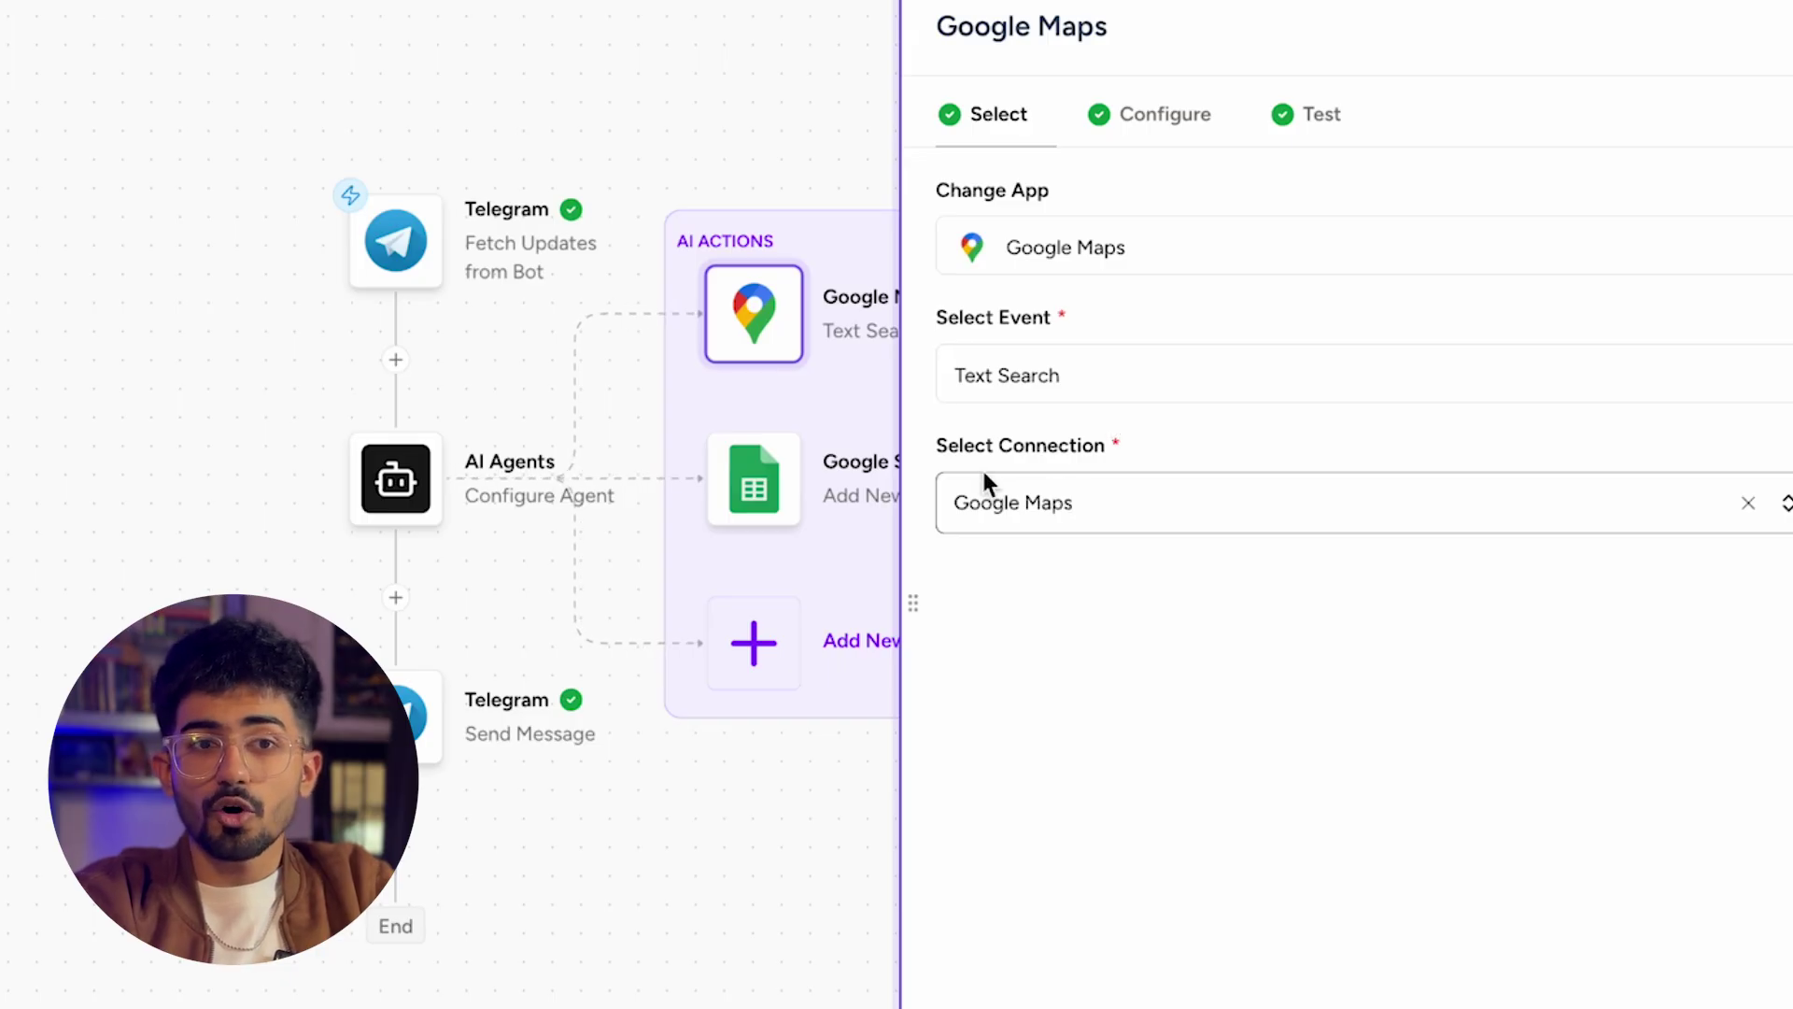
{"action": "left_click", "coordinate": [1099, 513]}
{"action": "left_click", "coordinate": [1253, 684]}
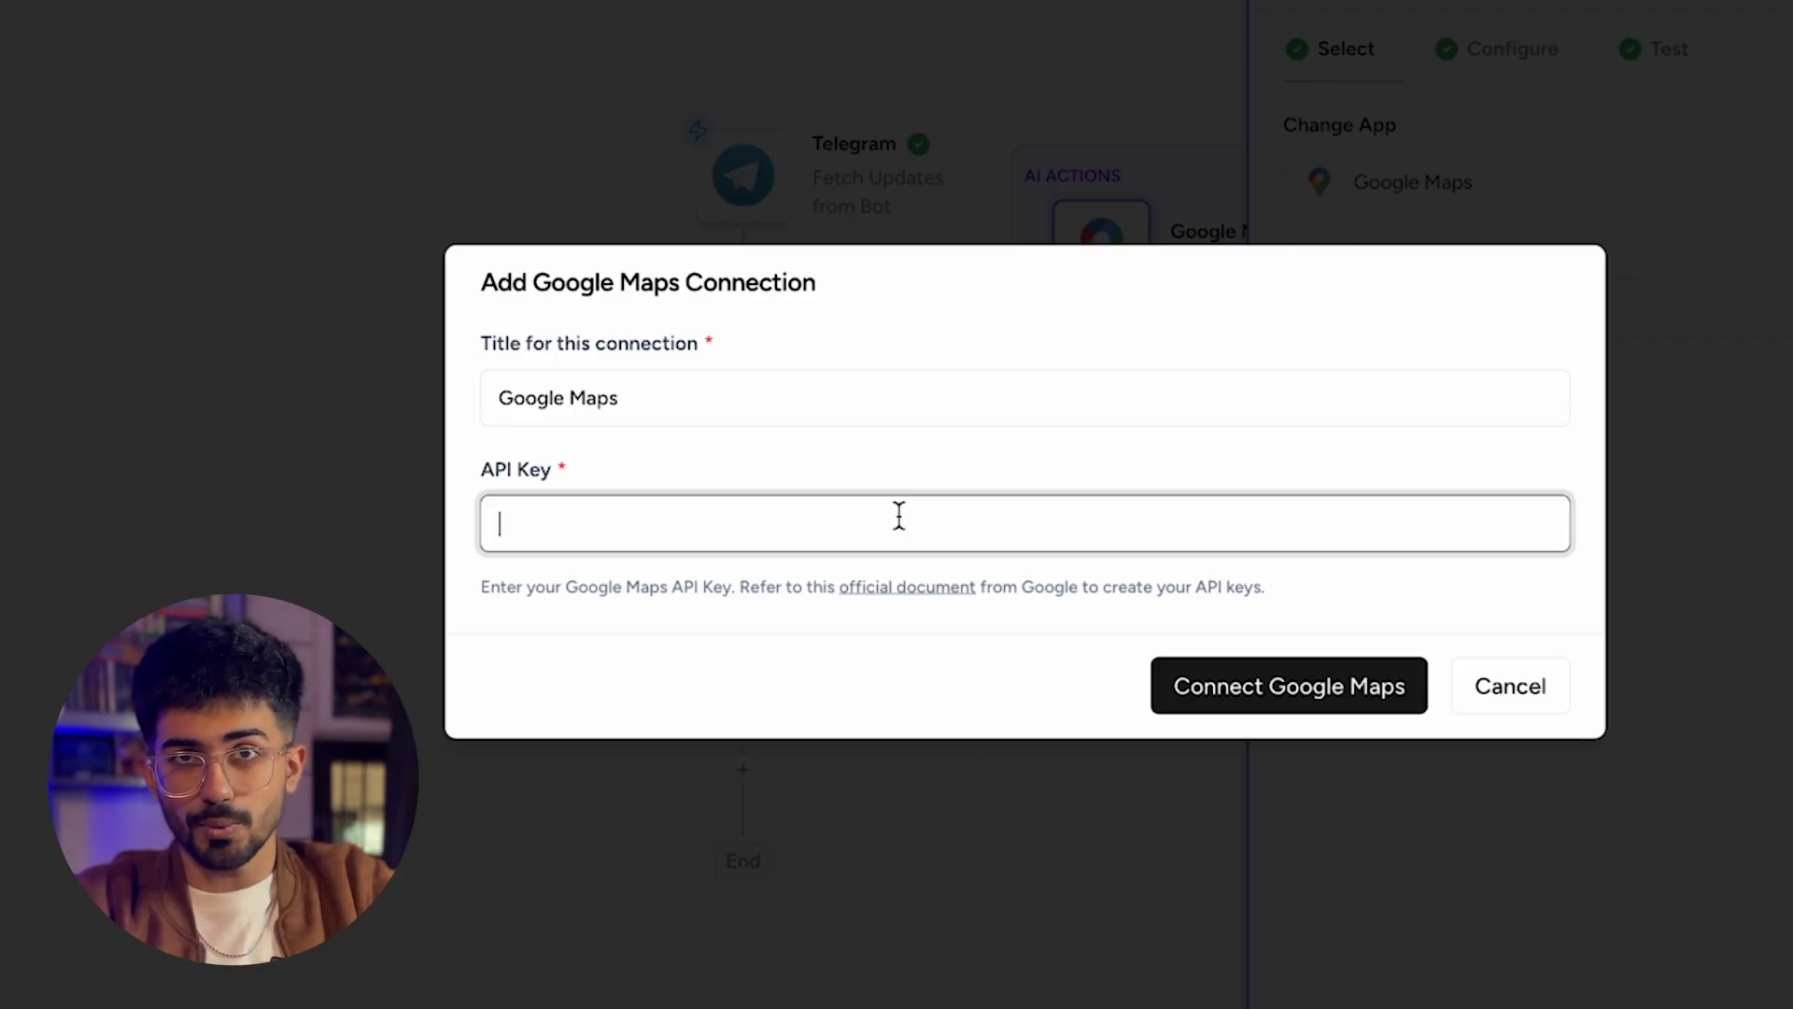
Open Google's official documentation on creating the Maps API key
{"action": "left_click", "coordinate": [927, 591]}
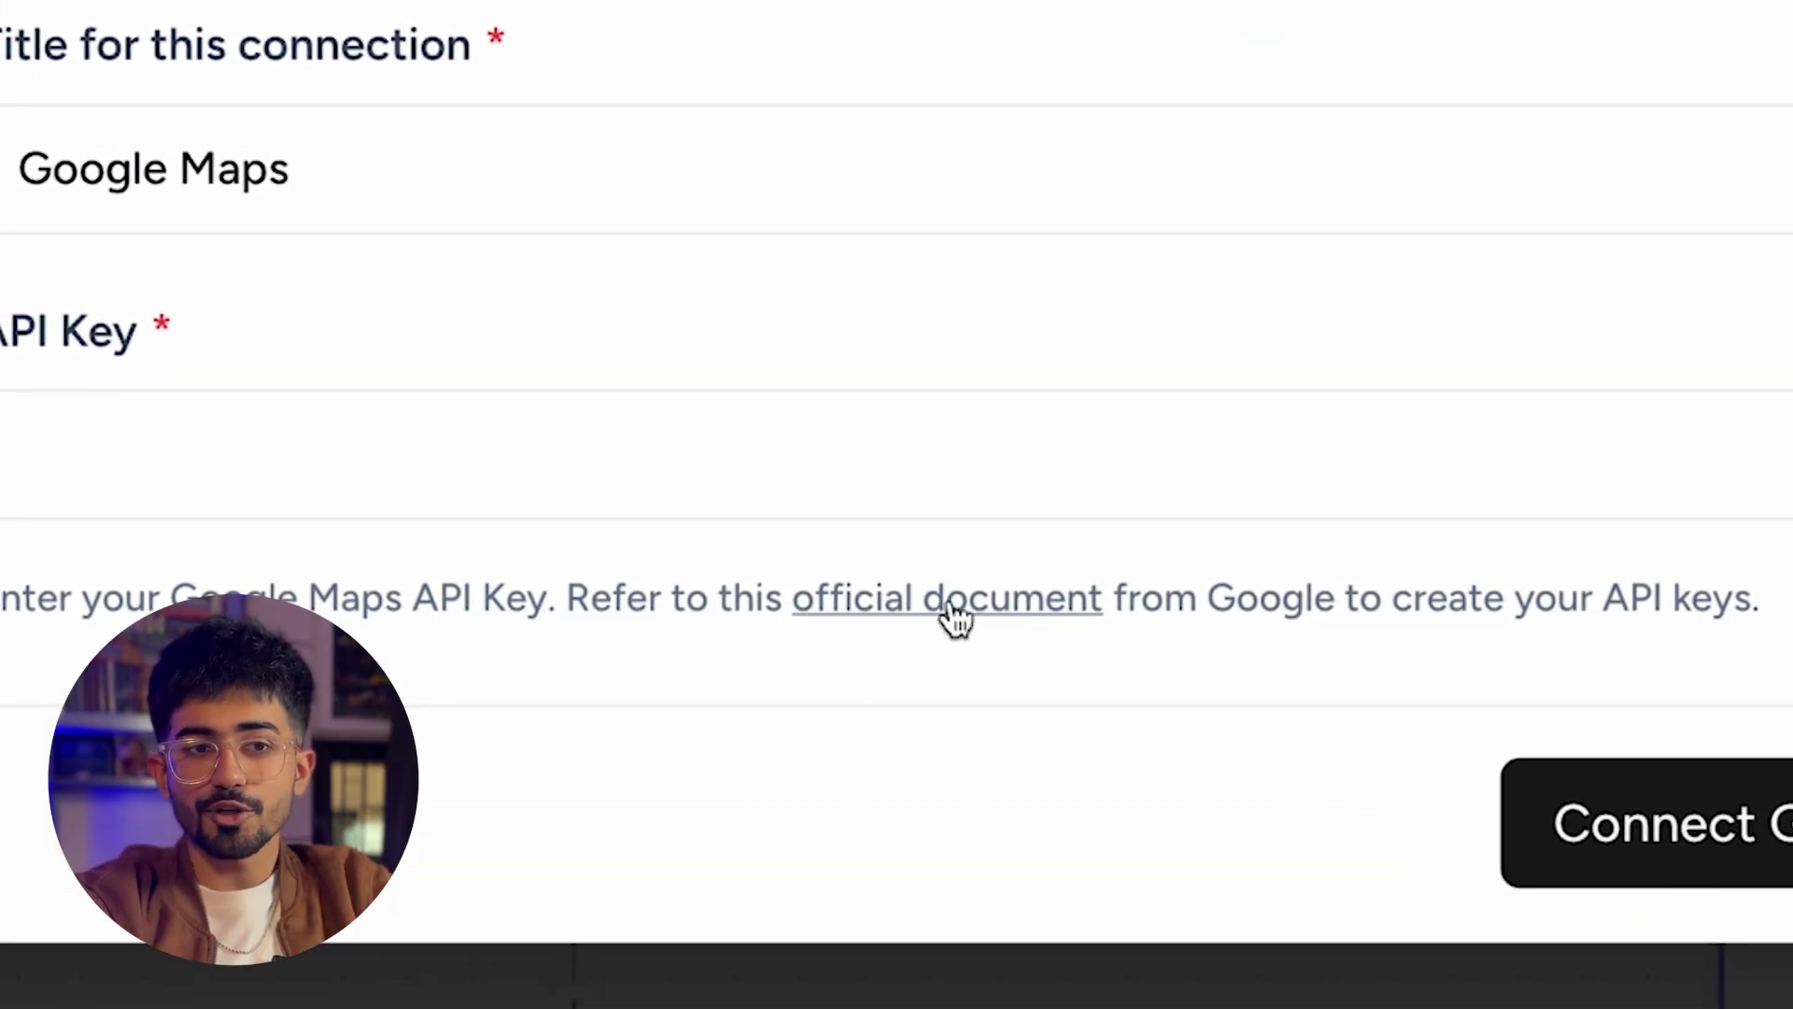
{"action": "left_click", "coordinate": [948, 603]}
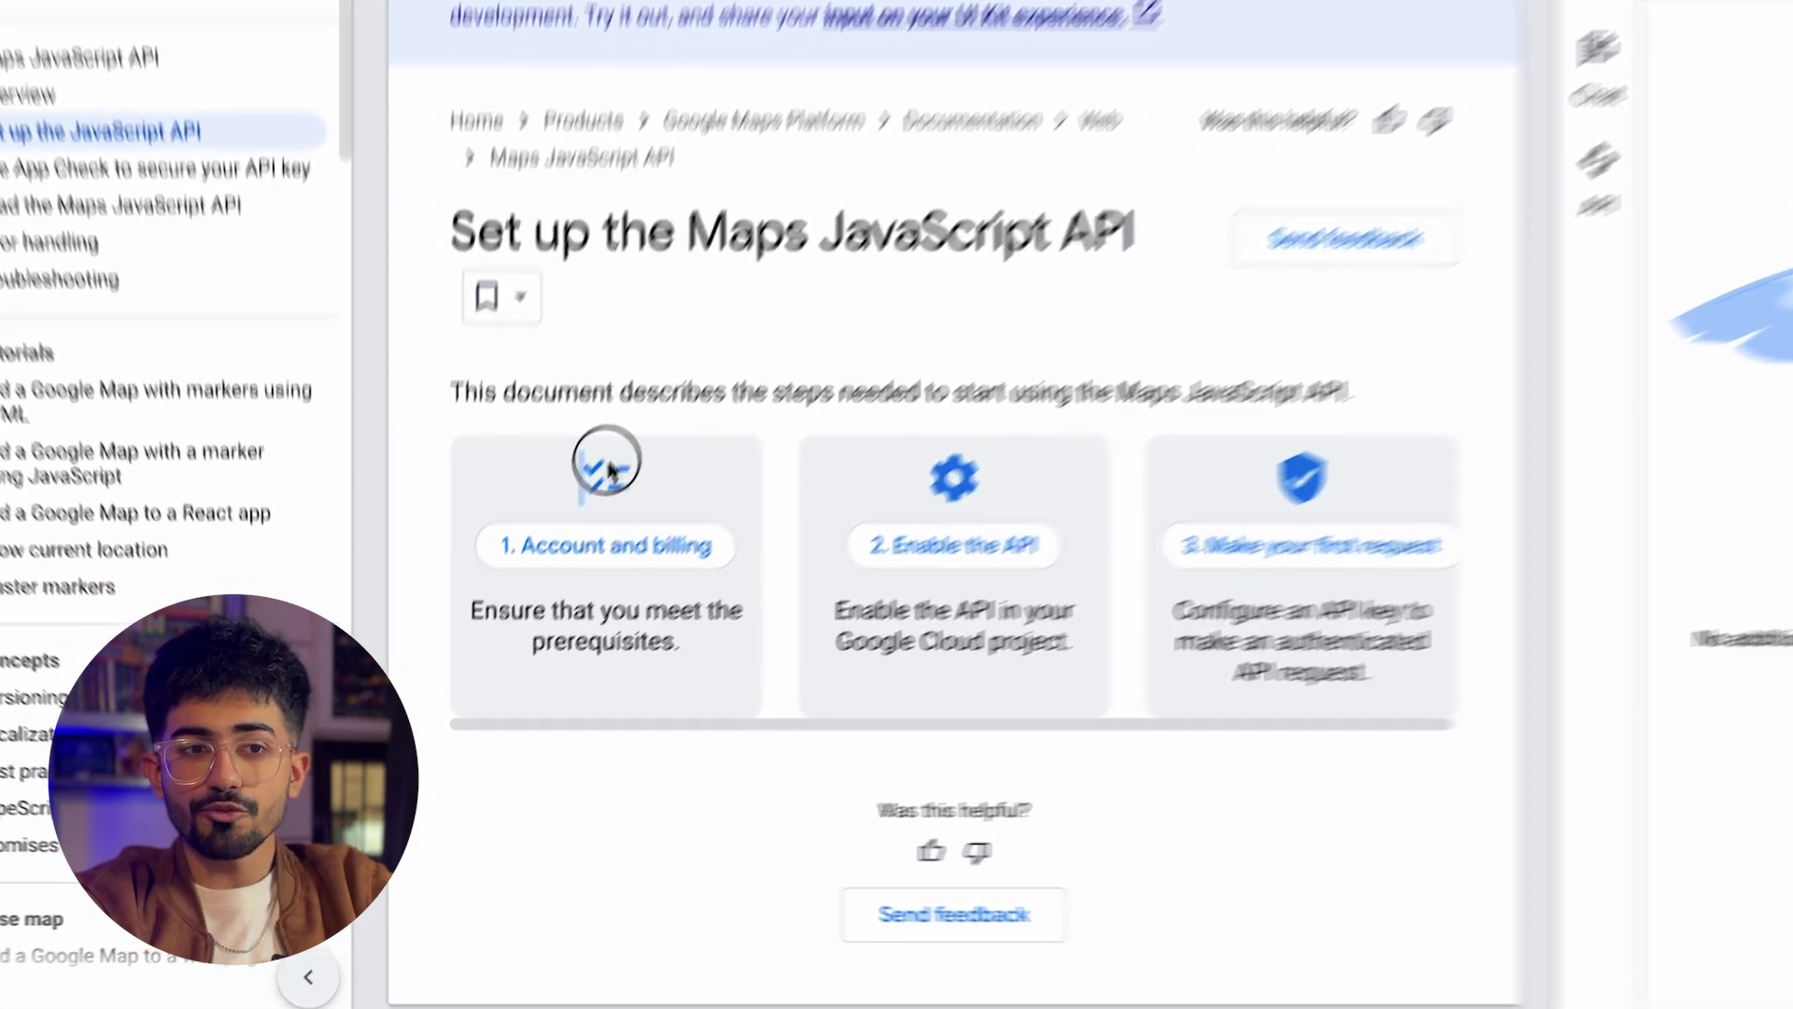
Follow the Account and billing prerequisites to the Google Cloud billing page
{"action": "left_click_drag", "start_coordinate": [557, 531], "coordinate": [1175, 675]}
{"action": "left_click", "coordinate": [1178, 670]}
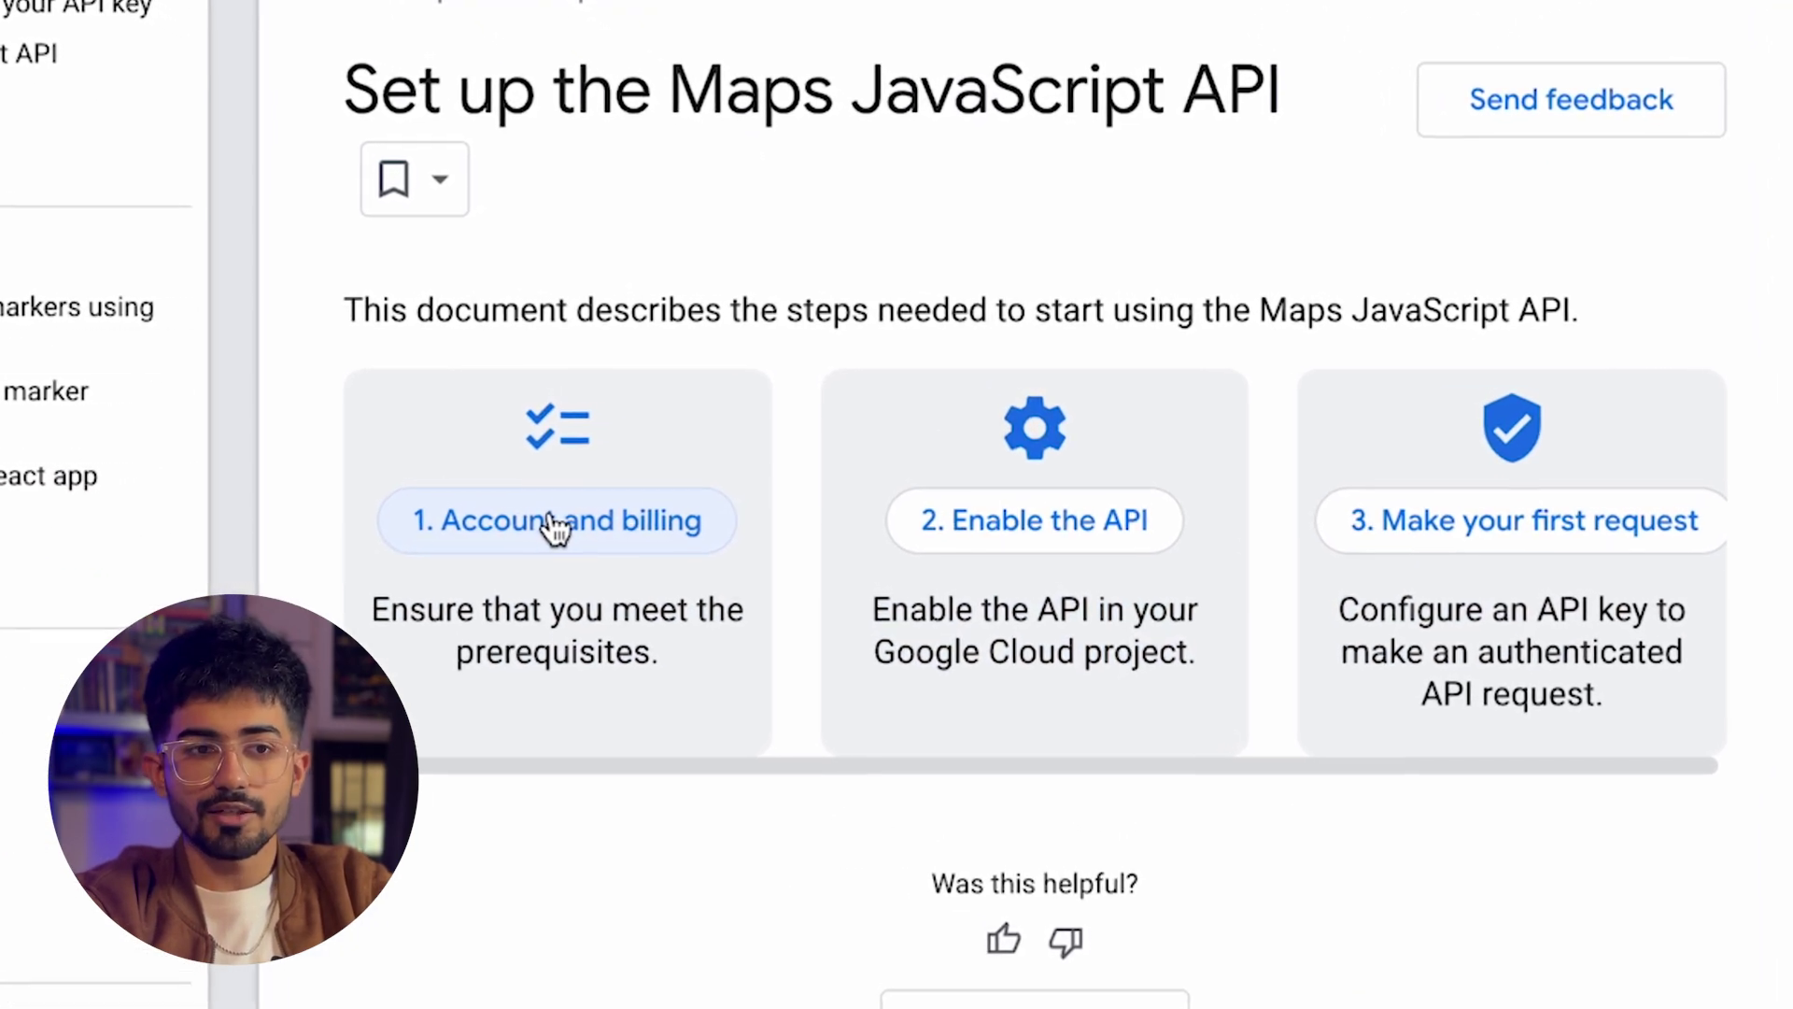
{"action": "left_click", "coordinate": [556, 528]}
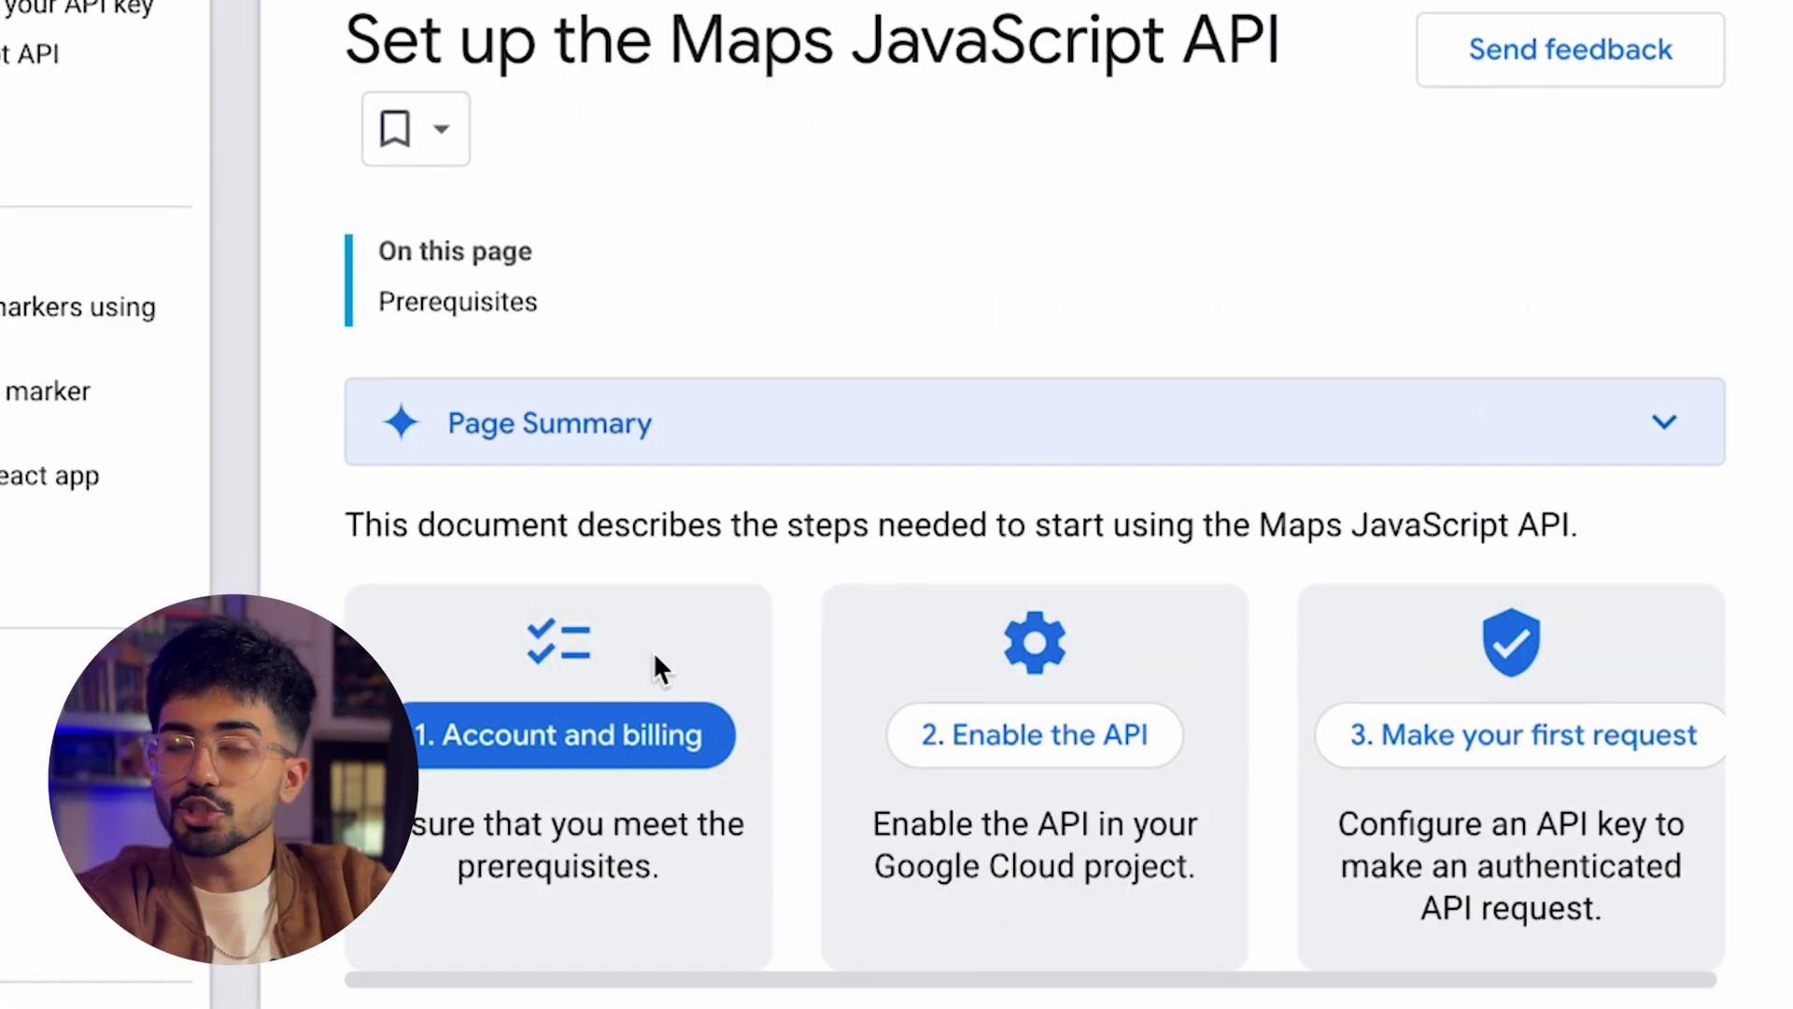
{"action": "scroll", "coordinate": [663, 644], "scroll_direction": "down", "scroll_amount": 5}
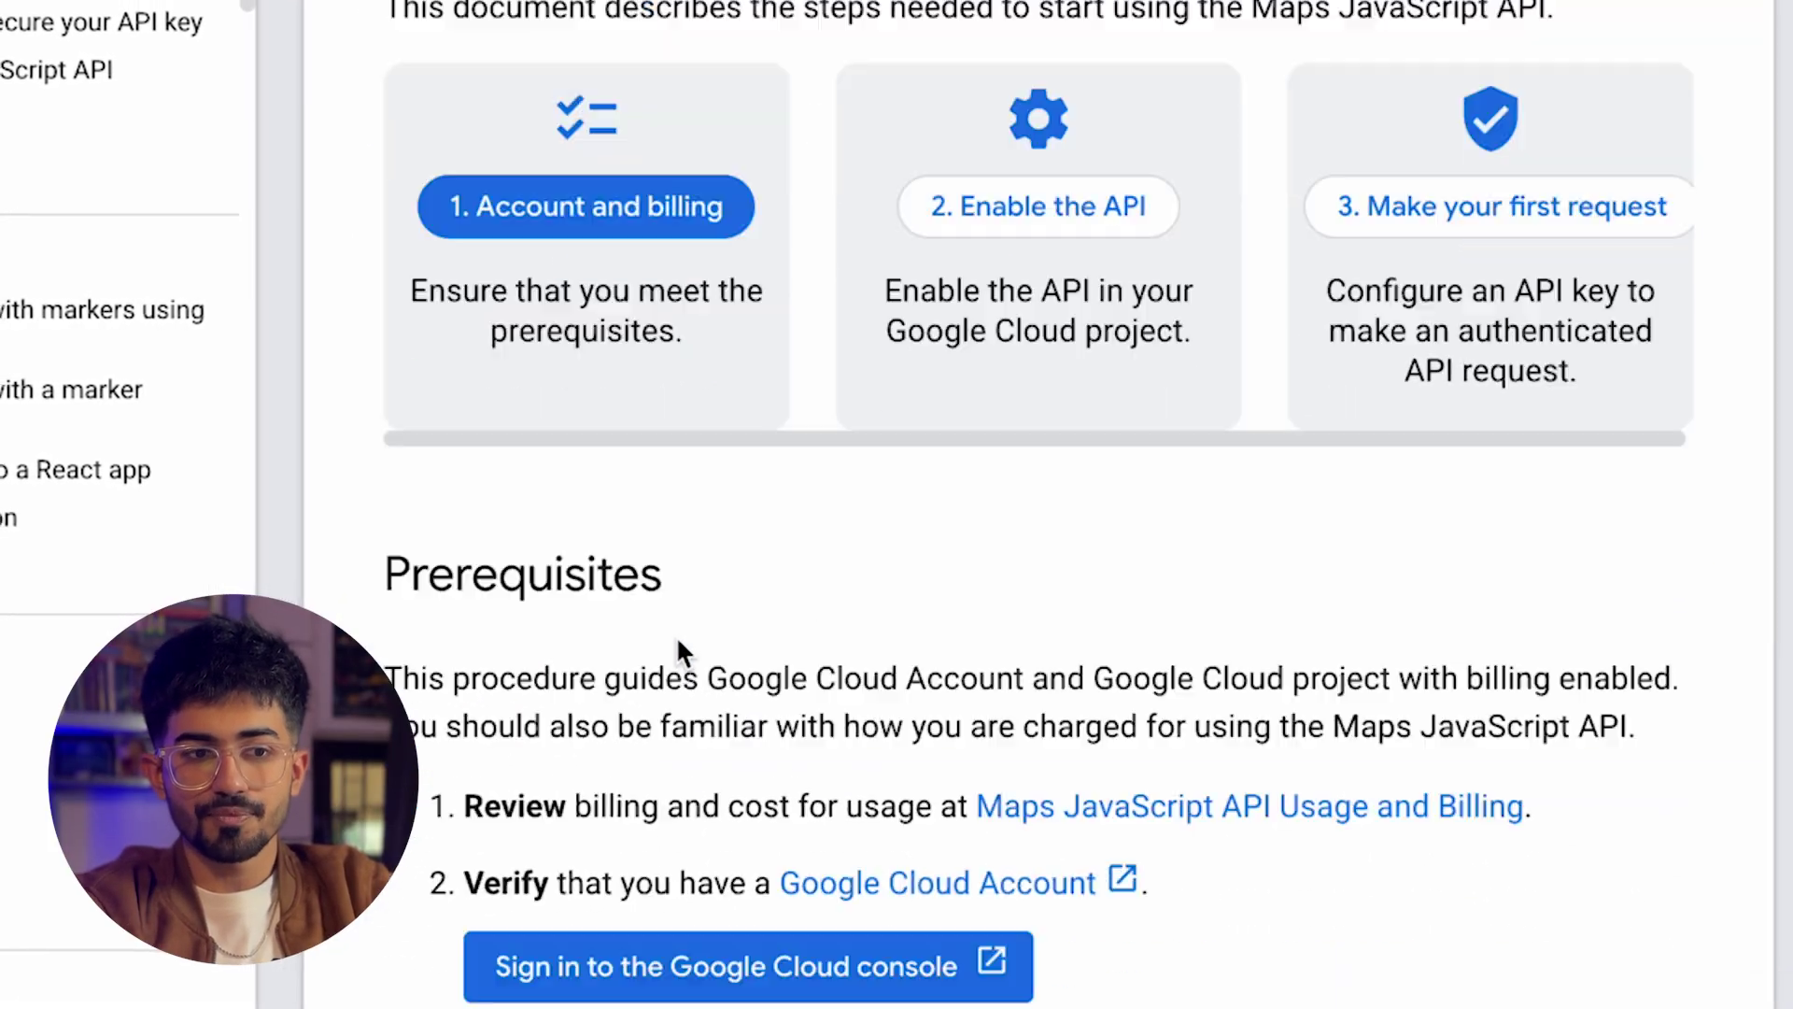
{"action": "scroll", "coordinate": [678, 640], "scroll_direction": "down", "scroll_amount": 5}
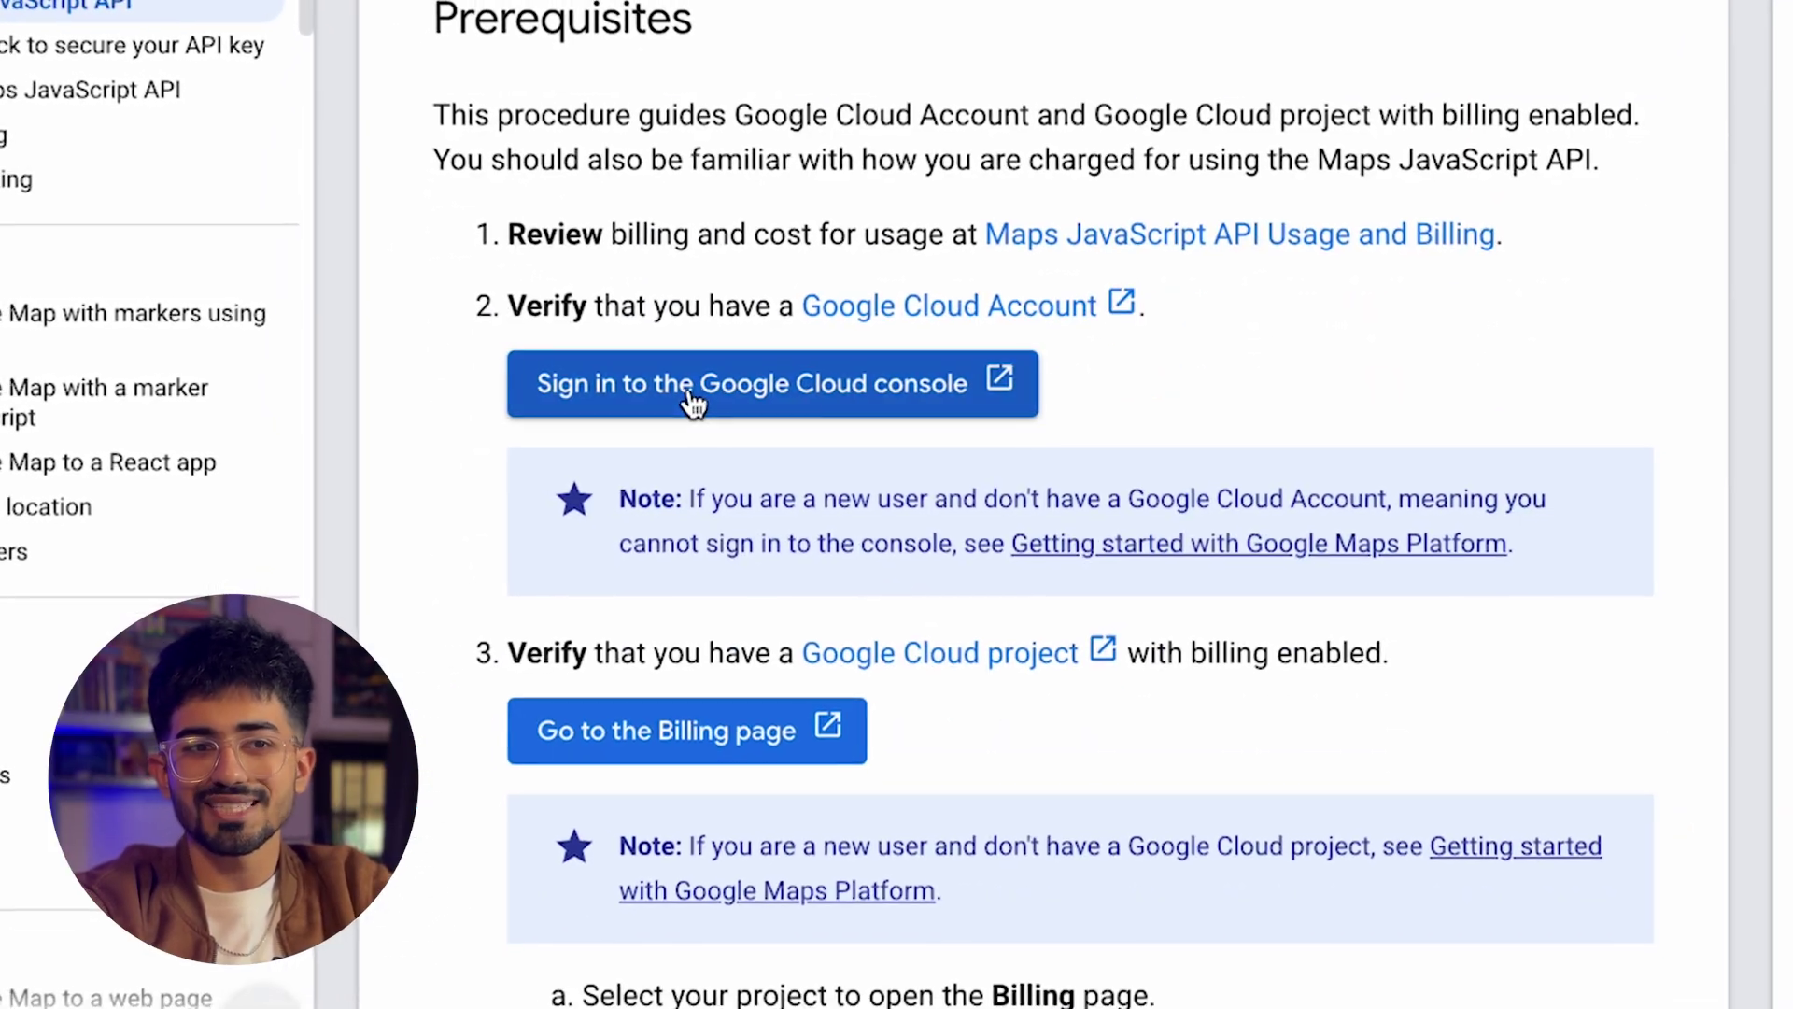
{"action": "scroll", "coordinate": [975, 411], "scroll_direction": "down", "scroll_amount": 2}
{"action": "left_click", "coordinate": [758, 558]}
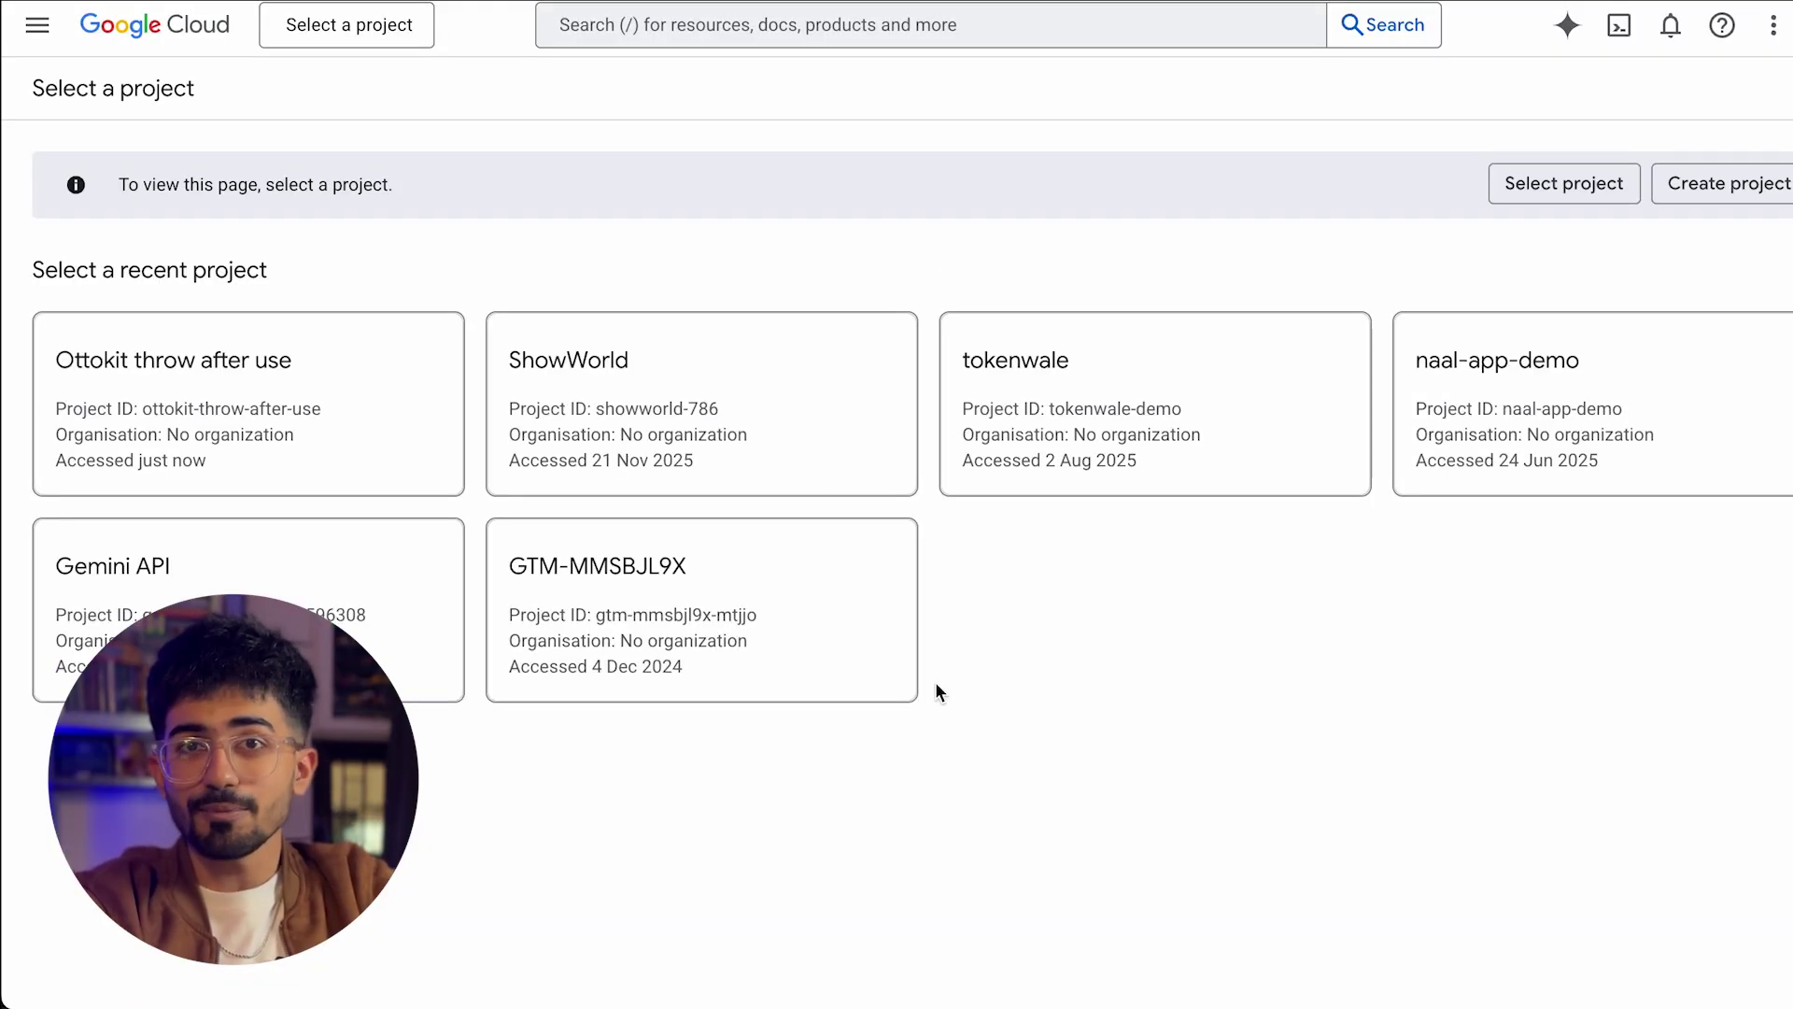
Start a new Google Cloud project, My Project 81263, with Firebase Payment billing
{"action": "left_click", "coordinate": [1756, 183]}
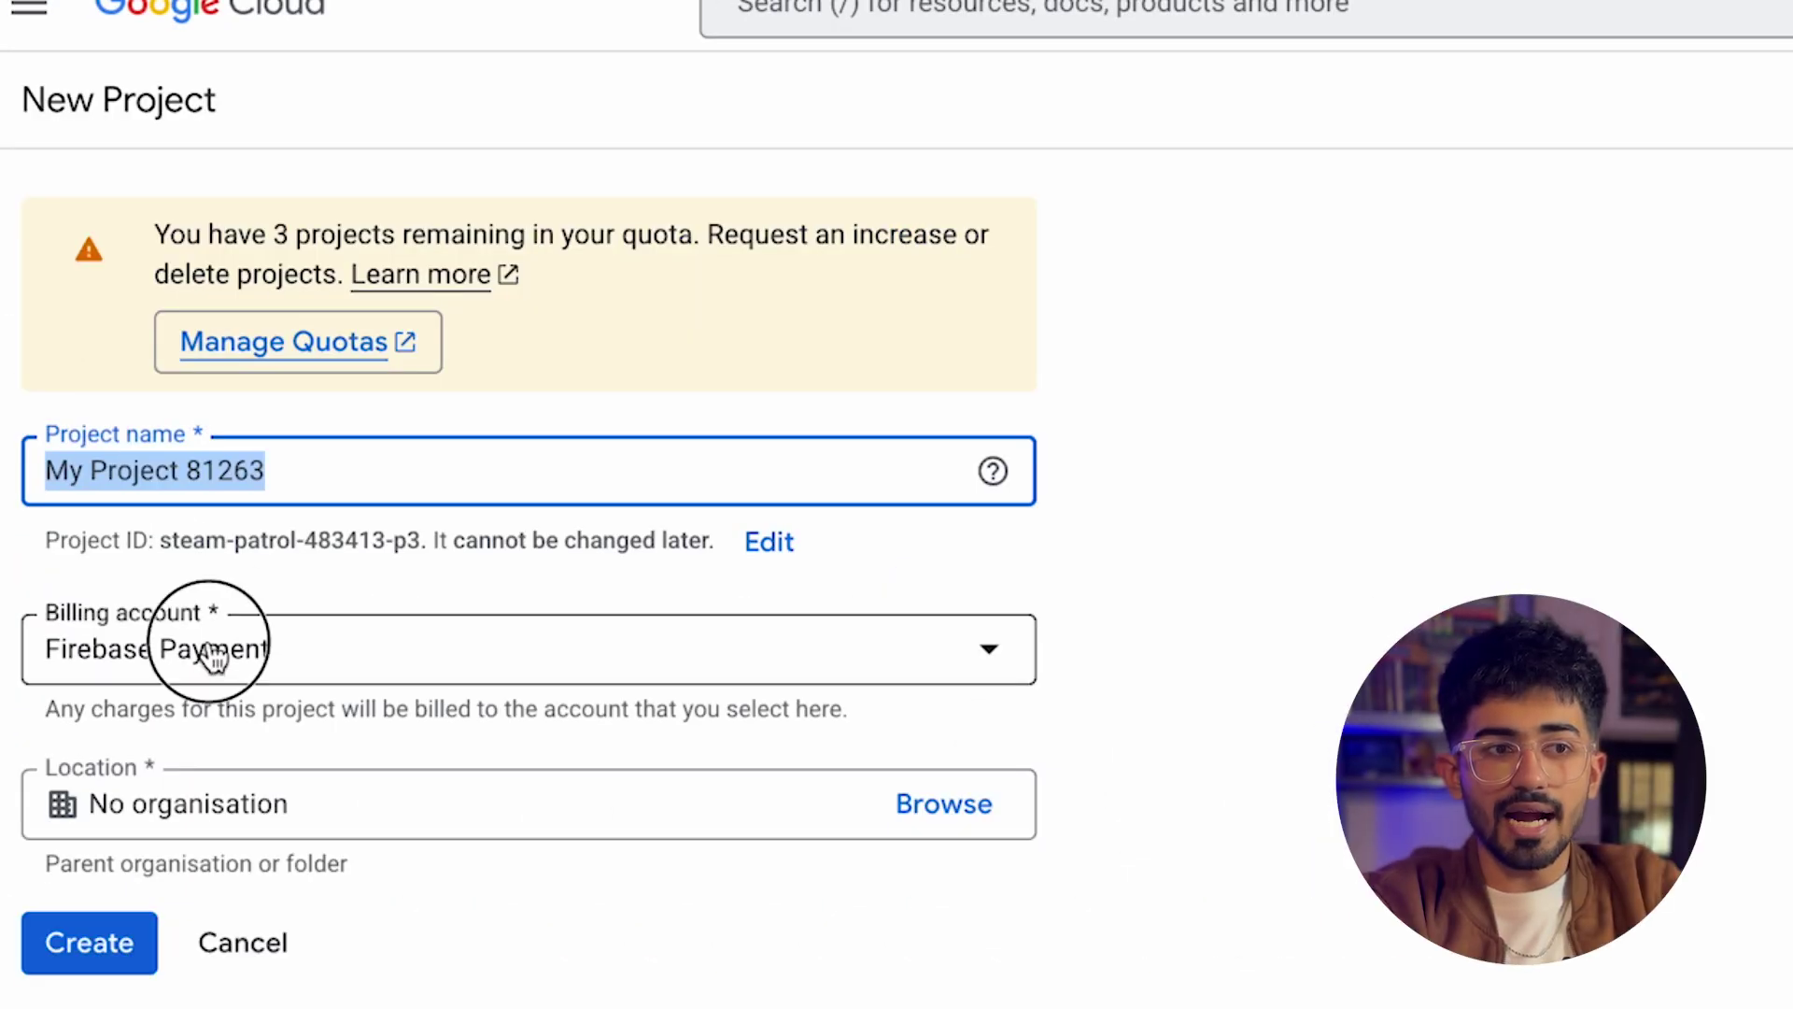
{"action": "left_click", "coordinate": [213, 657]}
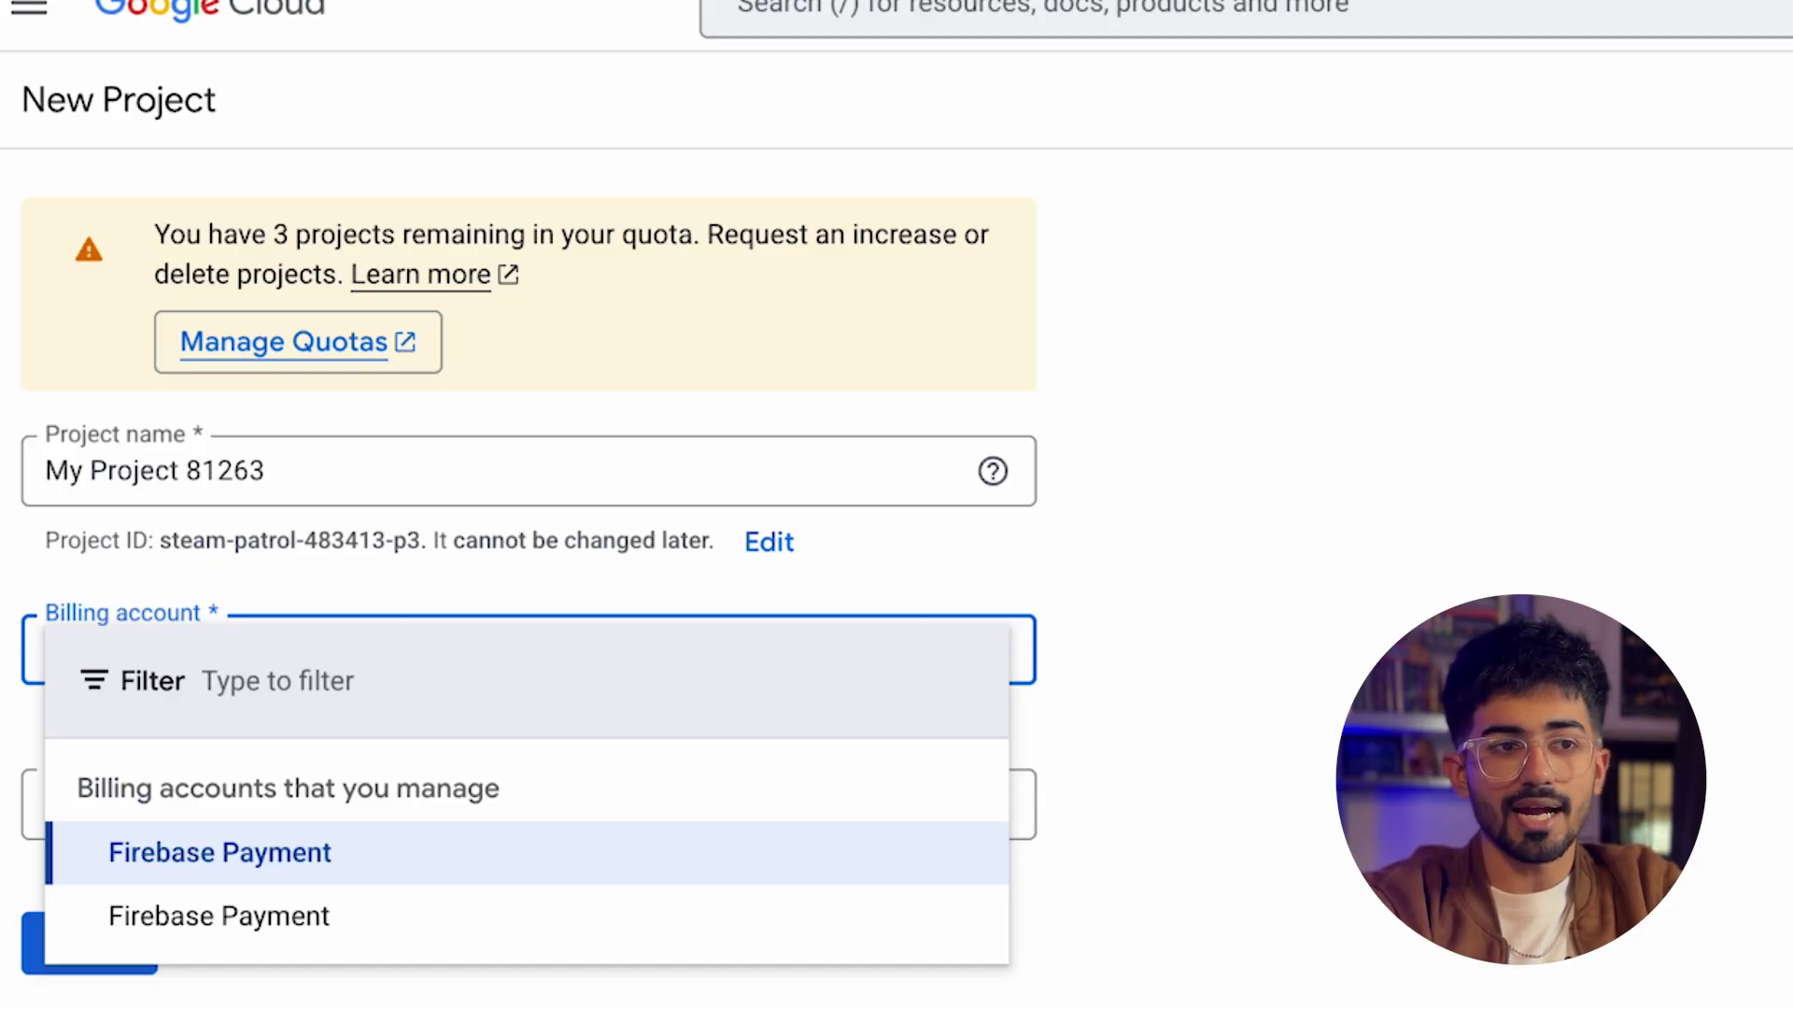
{"action": "key", "text": "Return"}
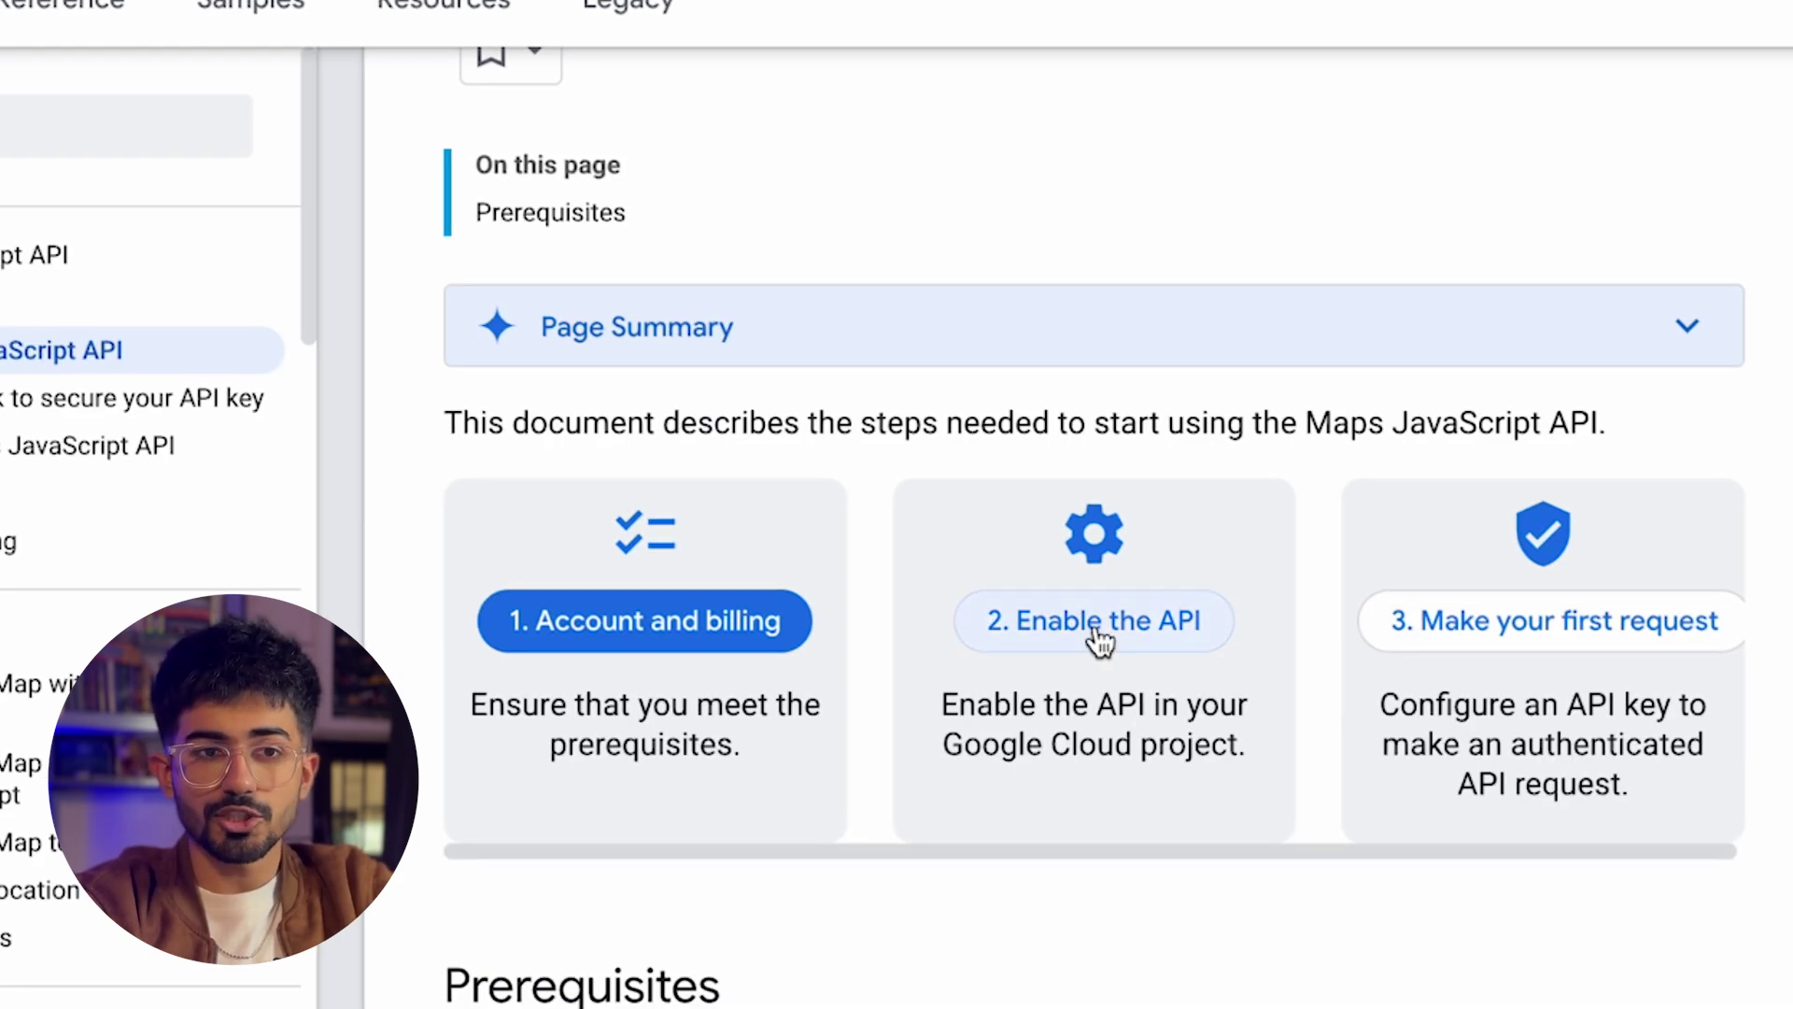
Follow the documentation's Enable the API step to the Maps JavaScript API page
{"action": "left_click", "coordinate": [1101, 635]}
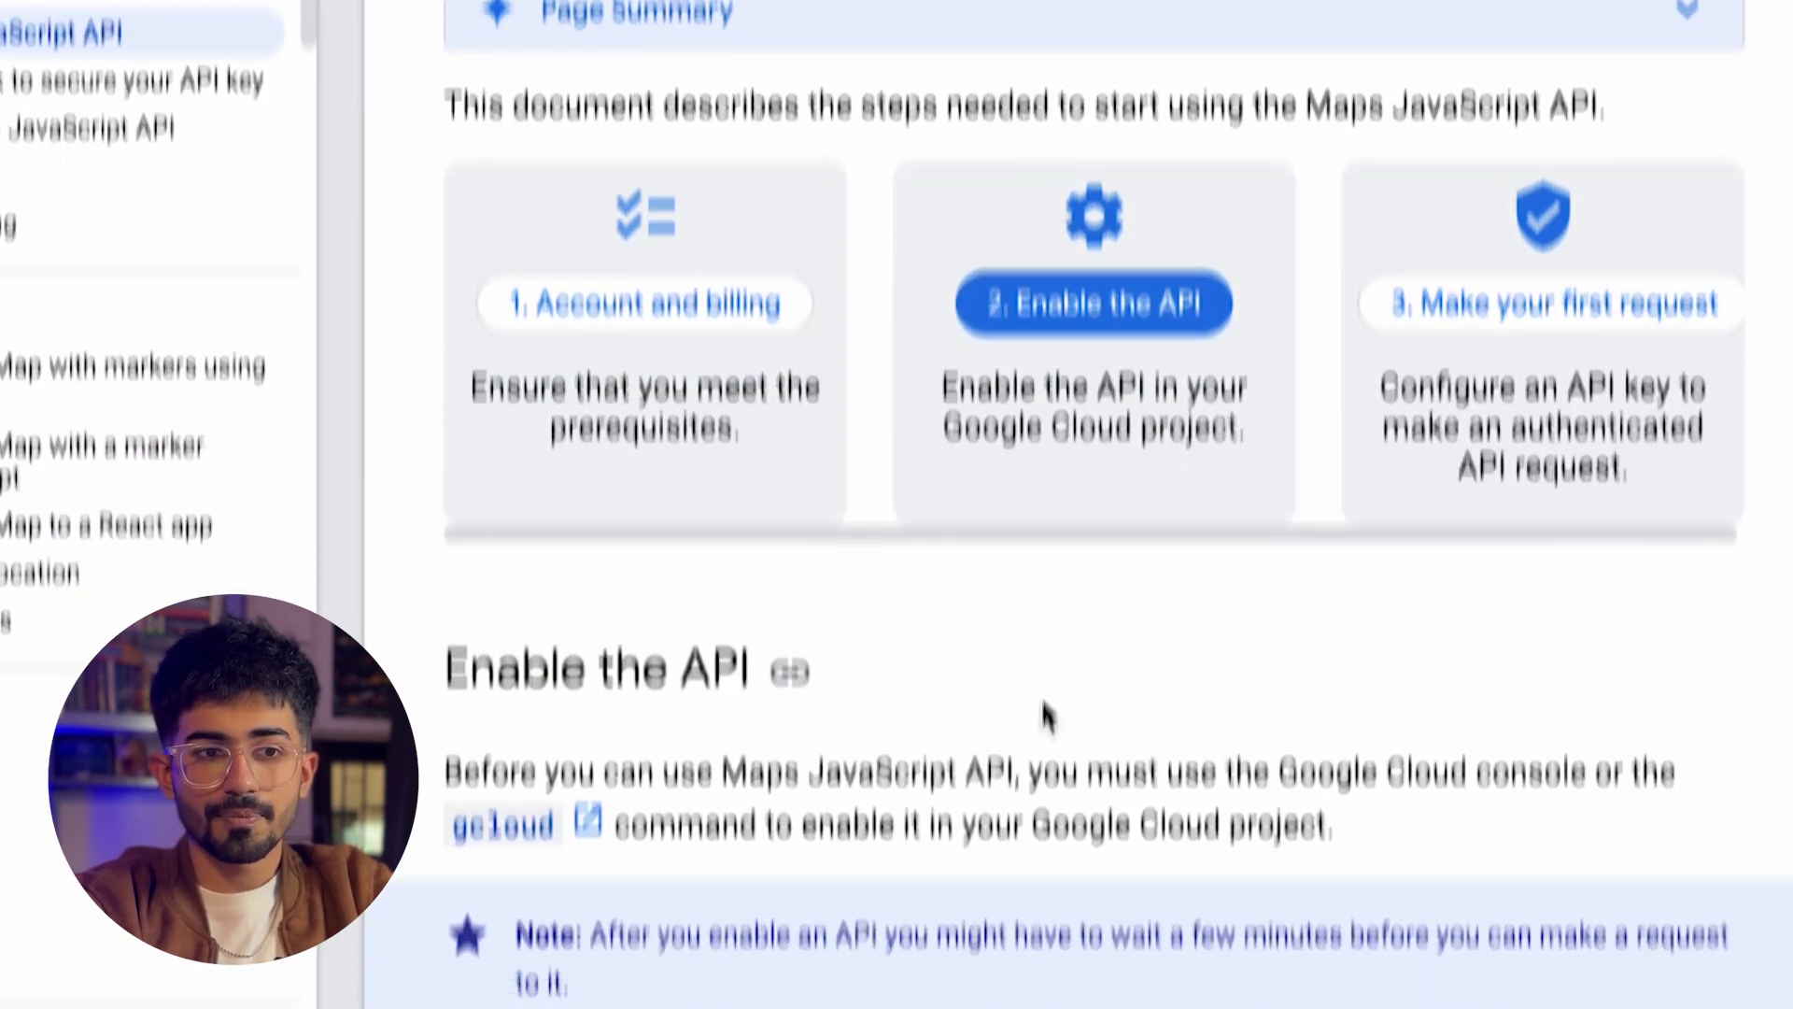
{"action": "scroll", "coordinate": [1034, 622], "scroll_direction": "down", "scroll_amount": 6}
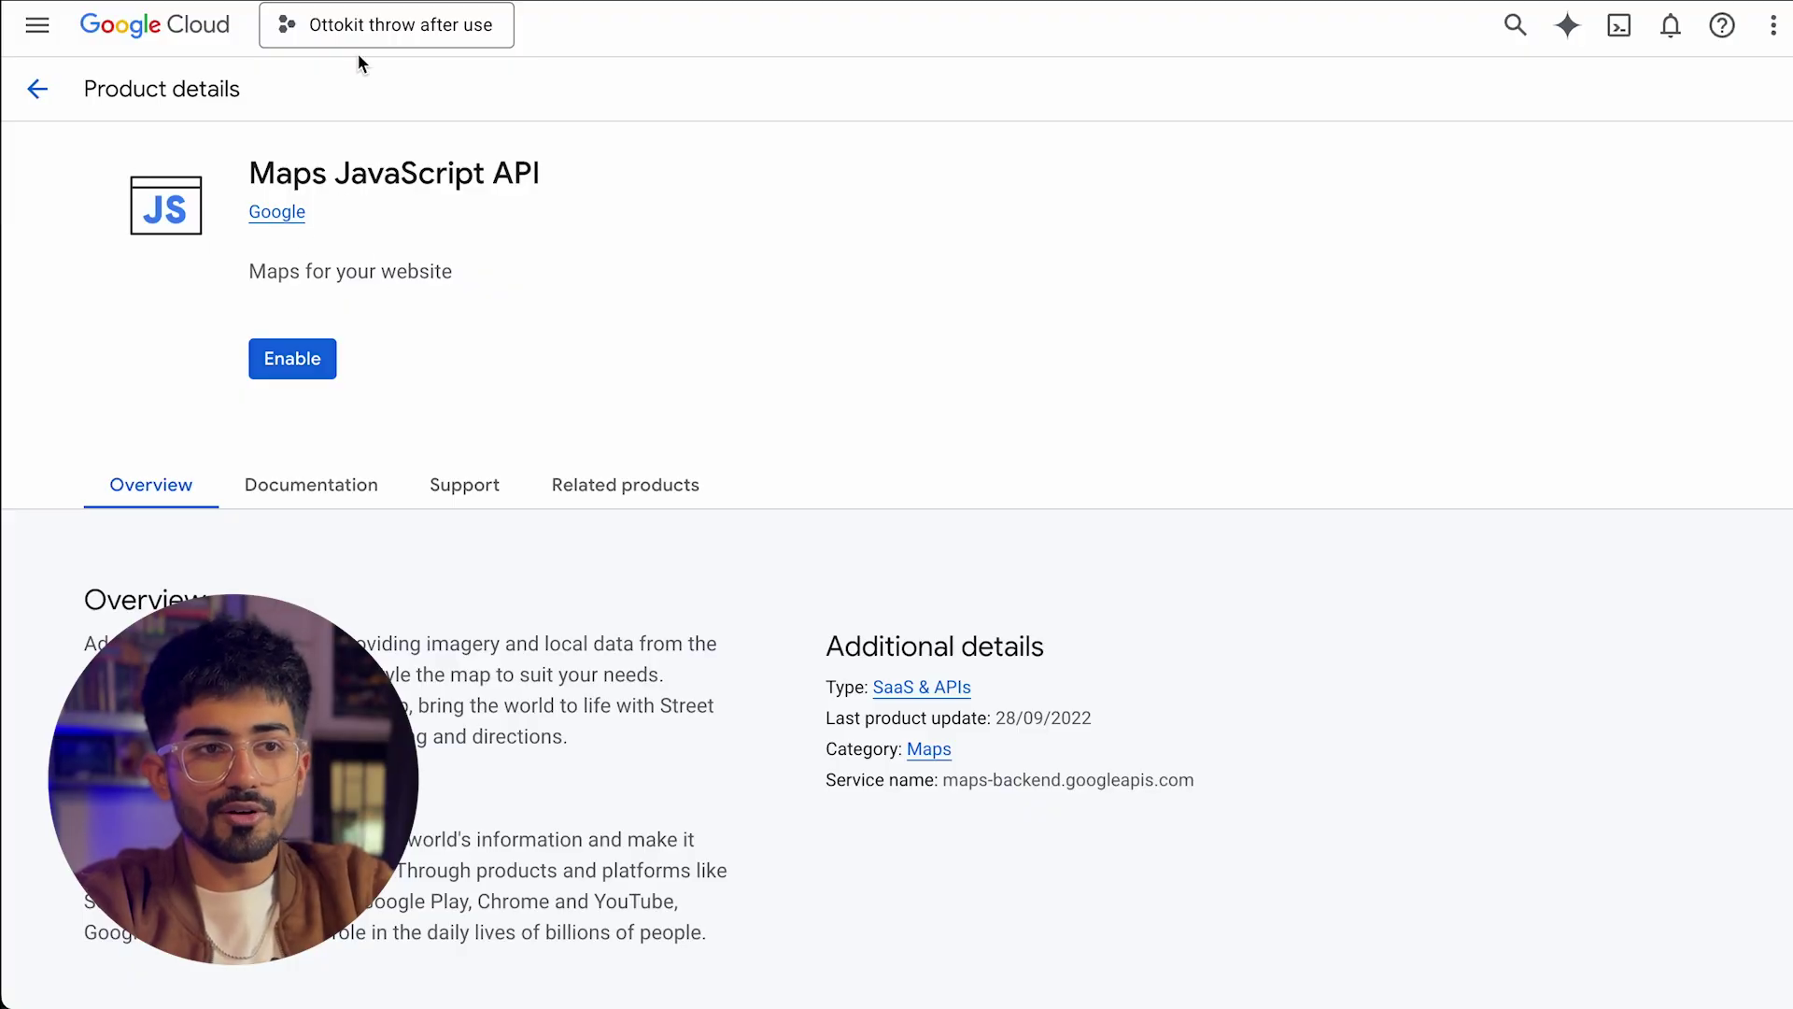
Search the Cloud console for 'places api' and open the Places API product page
{"action": "left_click", "coordinate": [383, 33]}
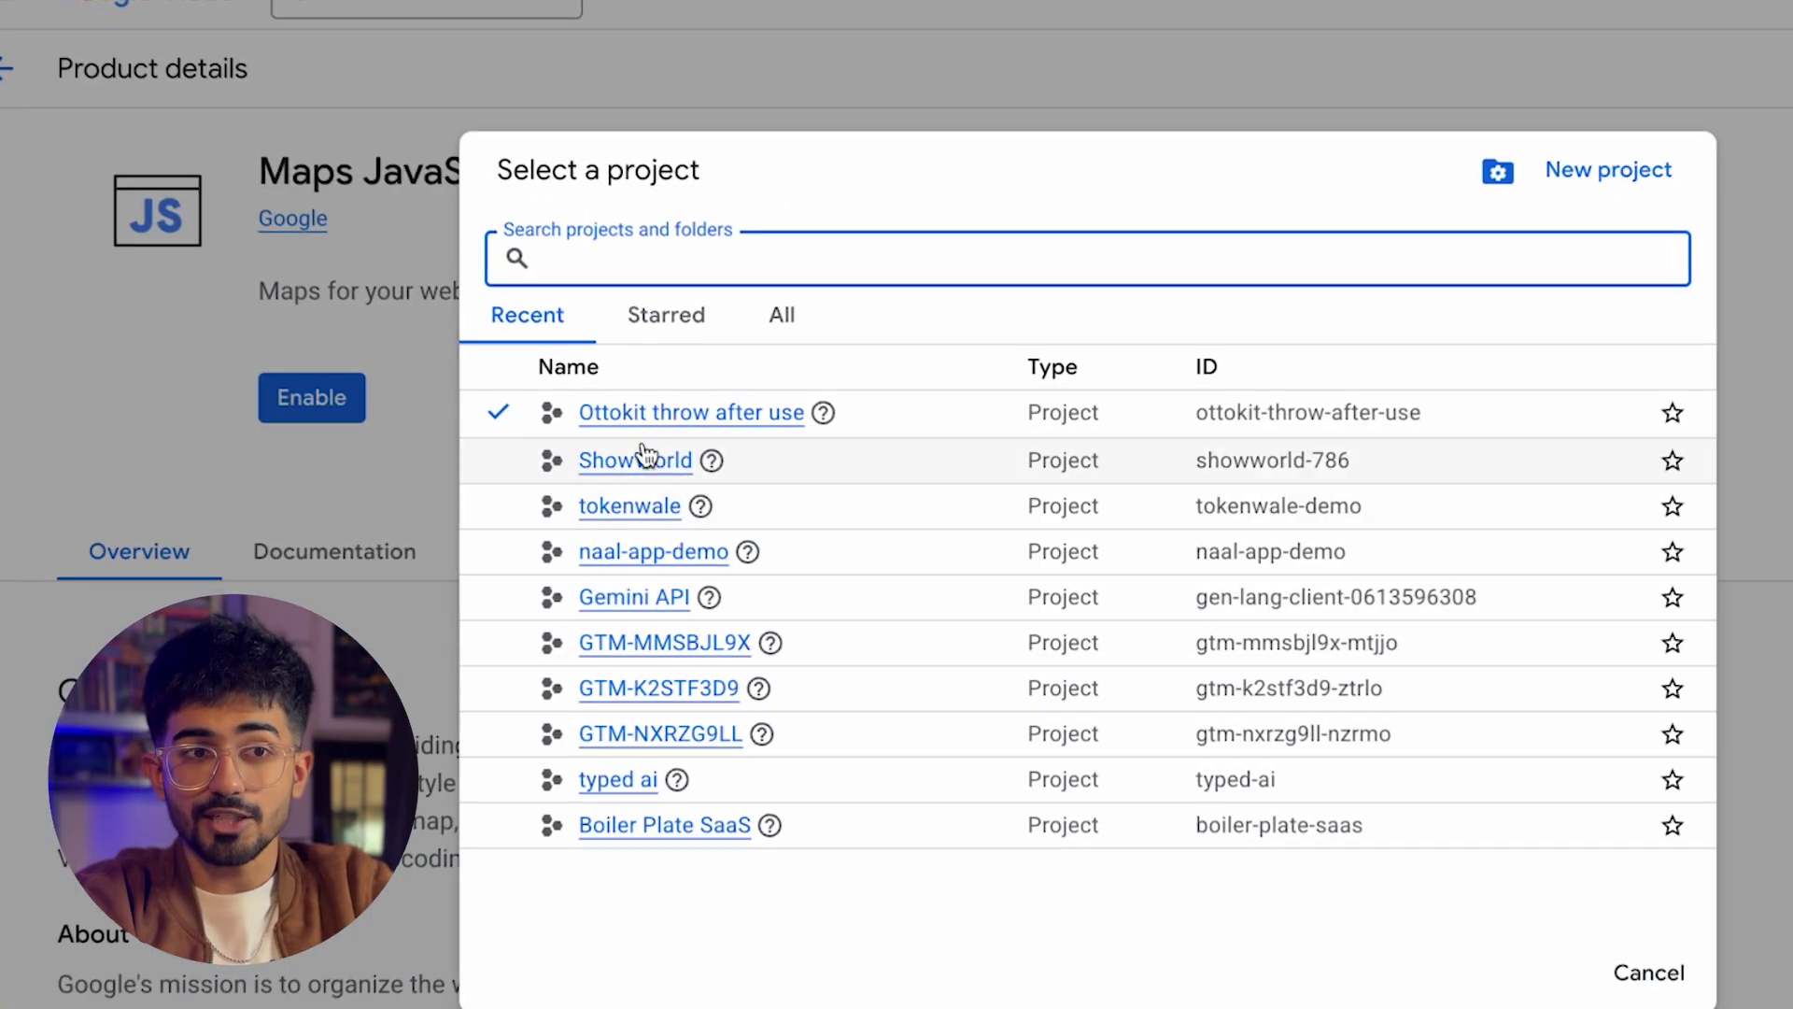
{"action": "left_click", "coordinate": [153, 411]}
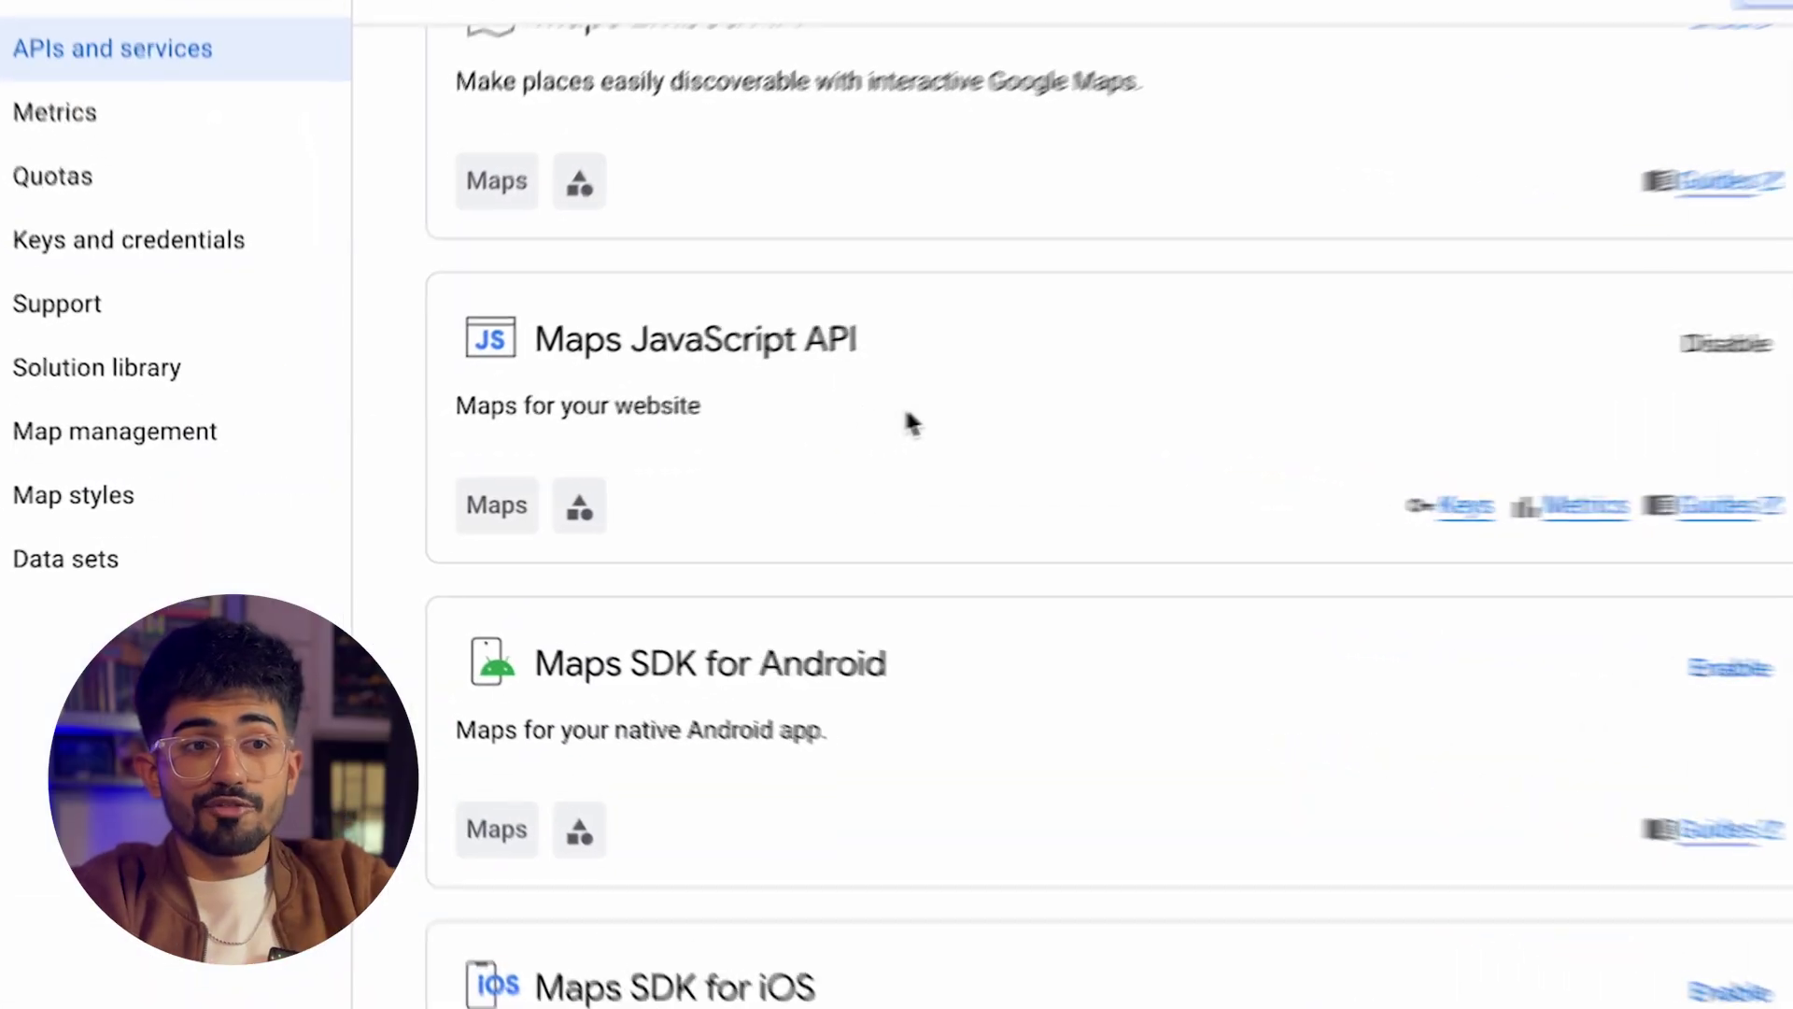
{"action": "left_click", "coordinate": [946, 345]}
{"action": "scroll", "coordinate": [947, 346], "scroll_direction": "down", "scroll_amount": 3}
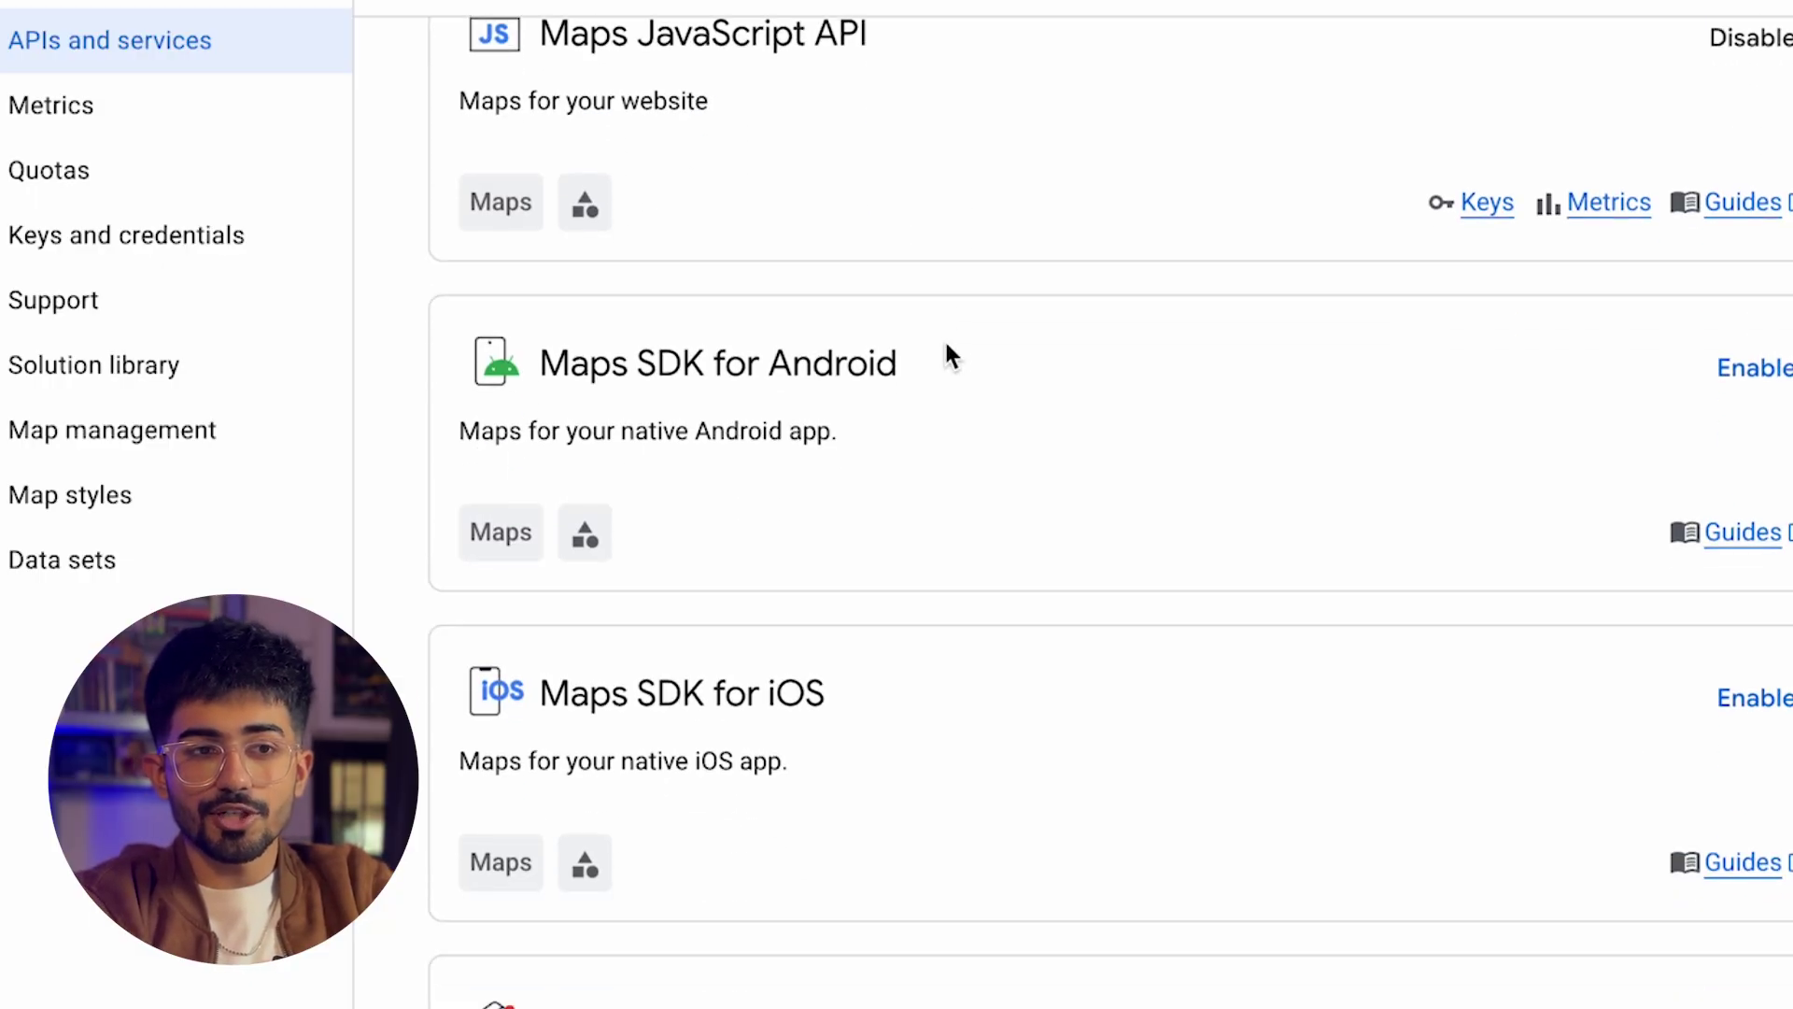
{"action": "scroll", "coordinate": [873, 490], "scroll_direction": "down", "scroll_amount": 10}
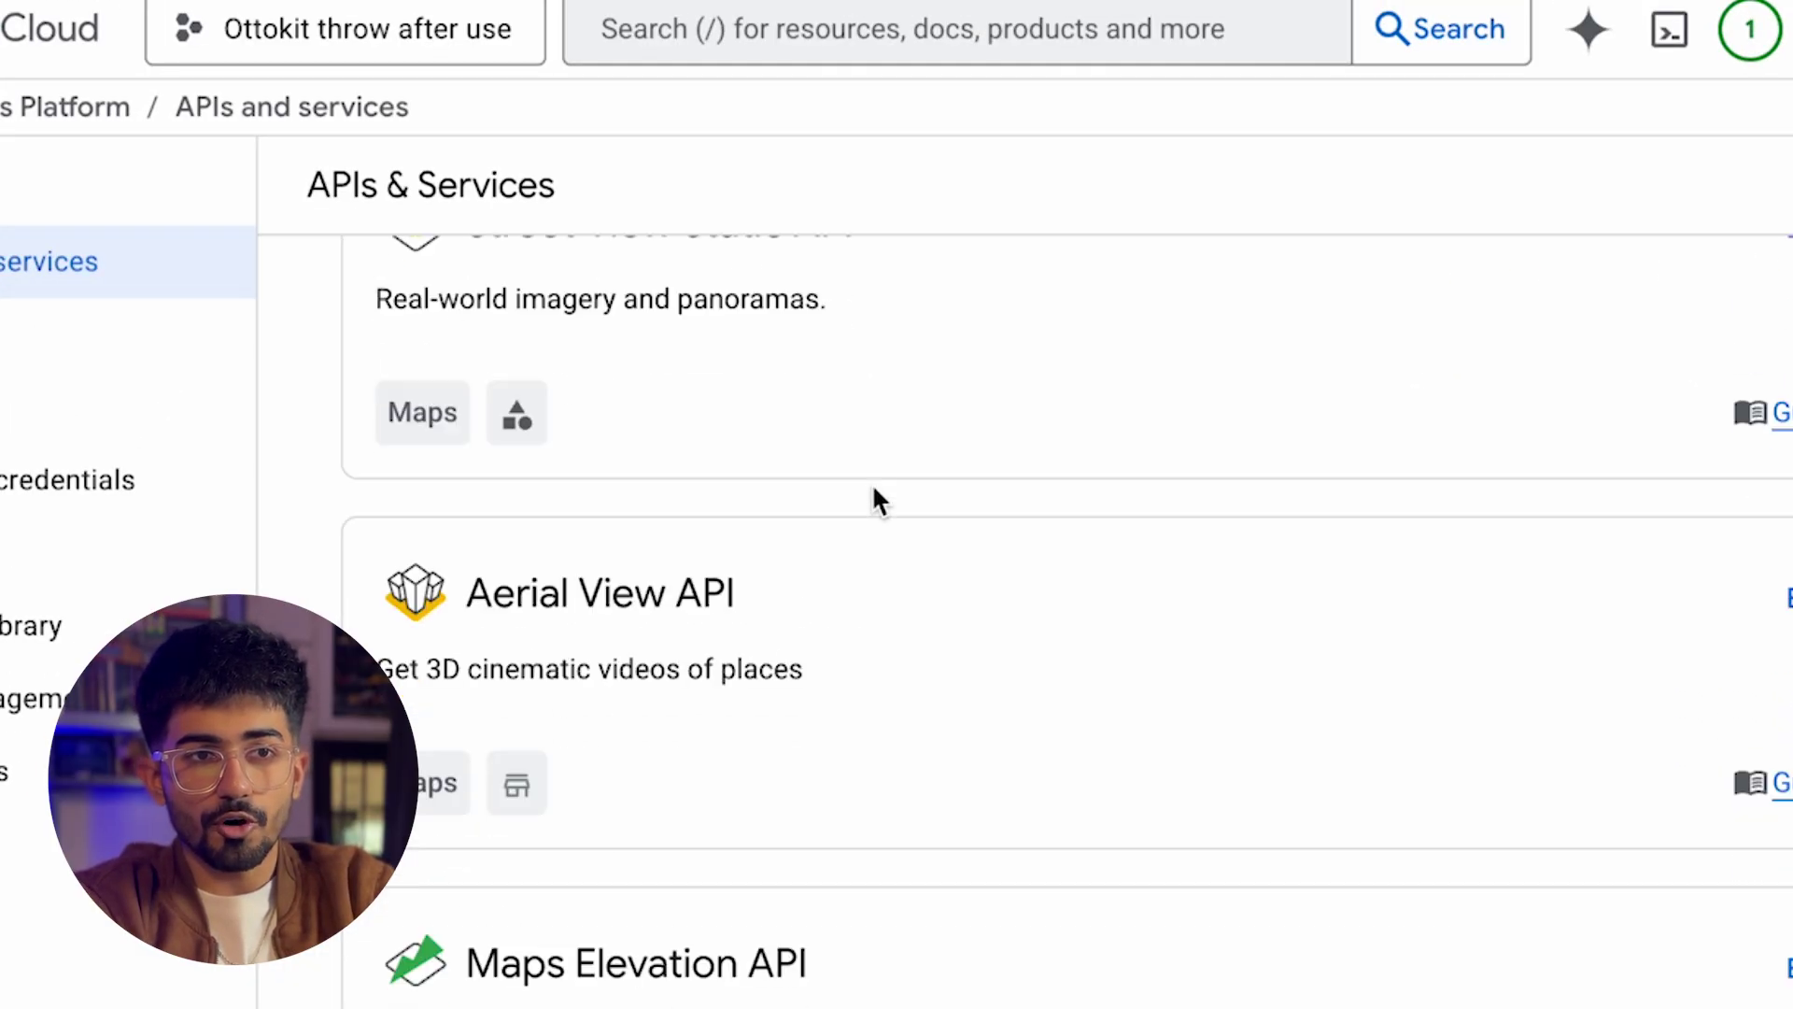
{"action": "left_click", "coordinate": [821, 17]}
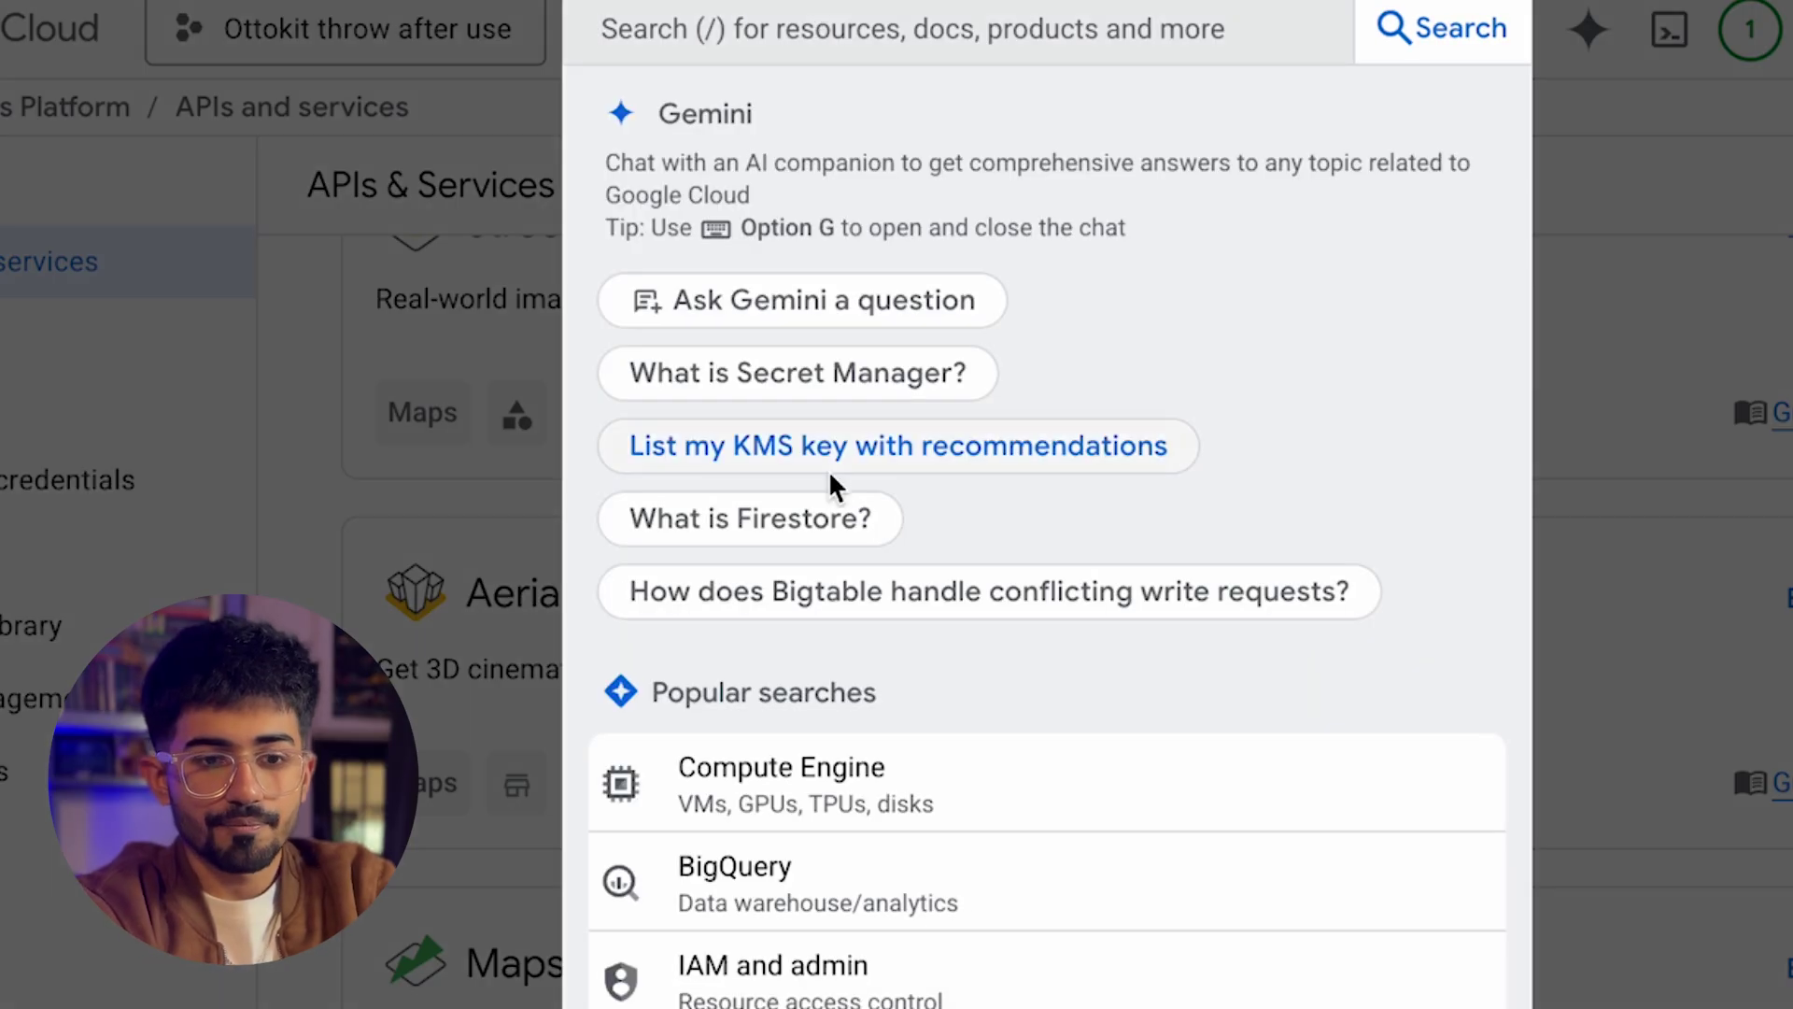
{"action": "type", "text": "places api"}
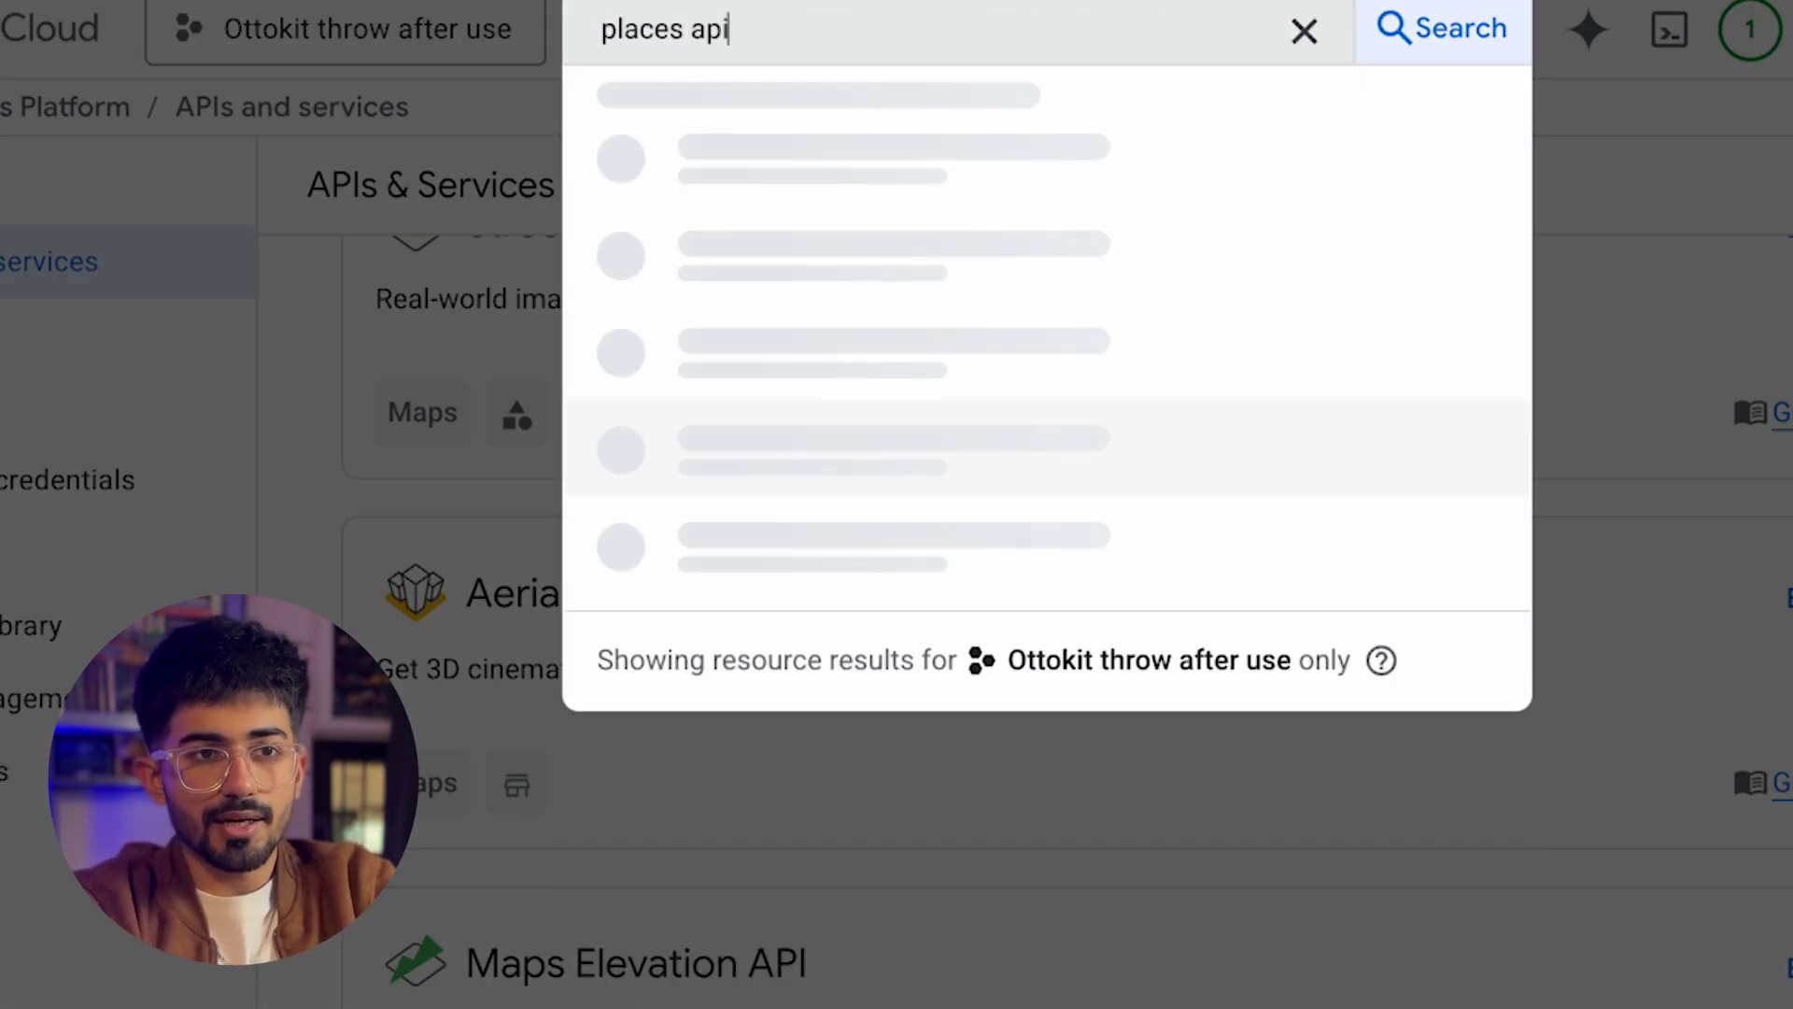
{"action": "left_click", "coordinate": [755, 191]}
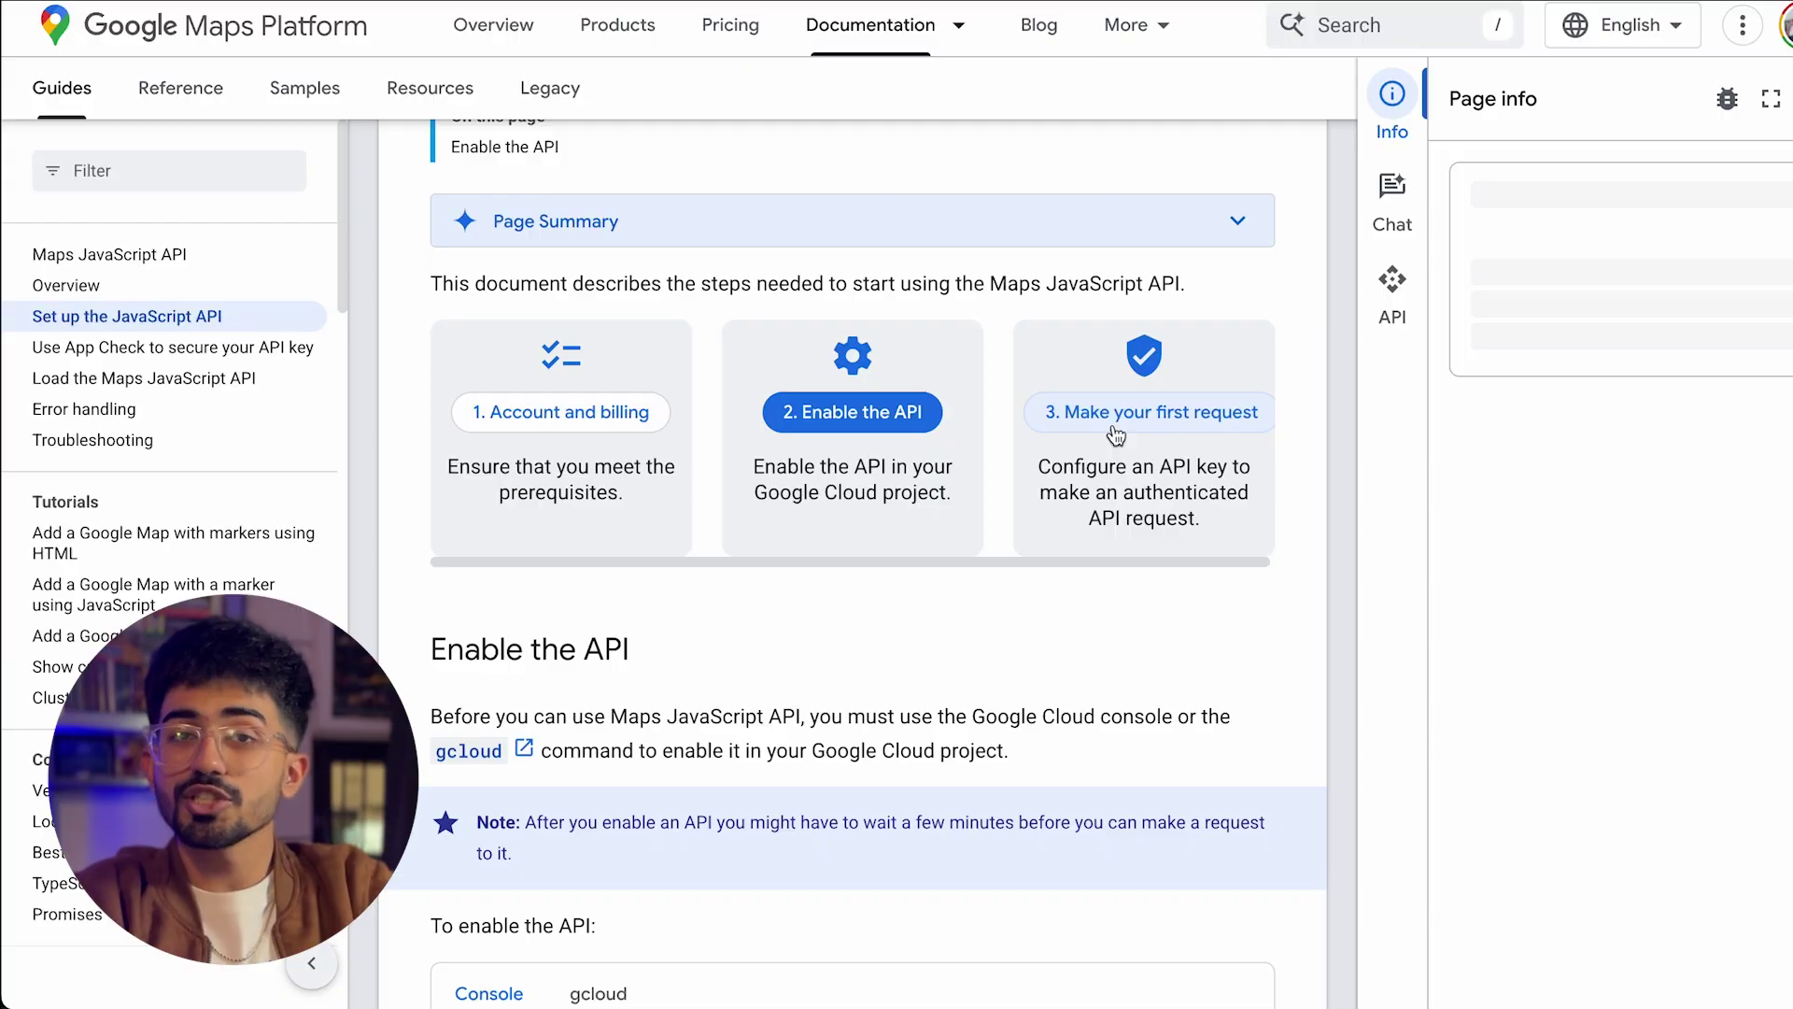
Follow the Make your first request steps to the Keys & Credentials page
{"action": "left_click", "coordinate": [1116, 423]}
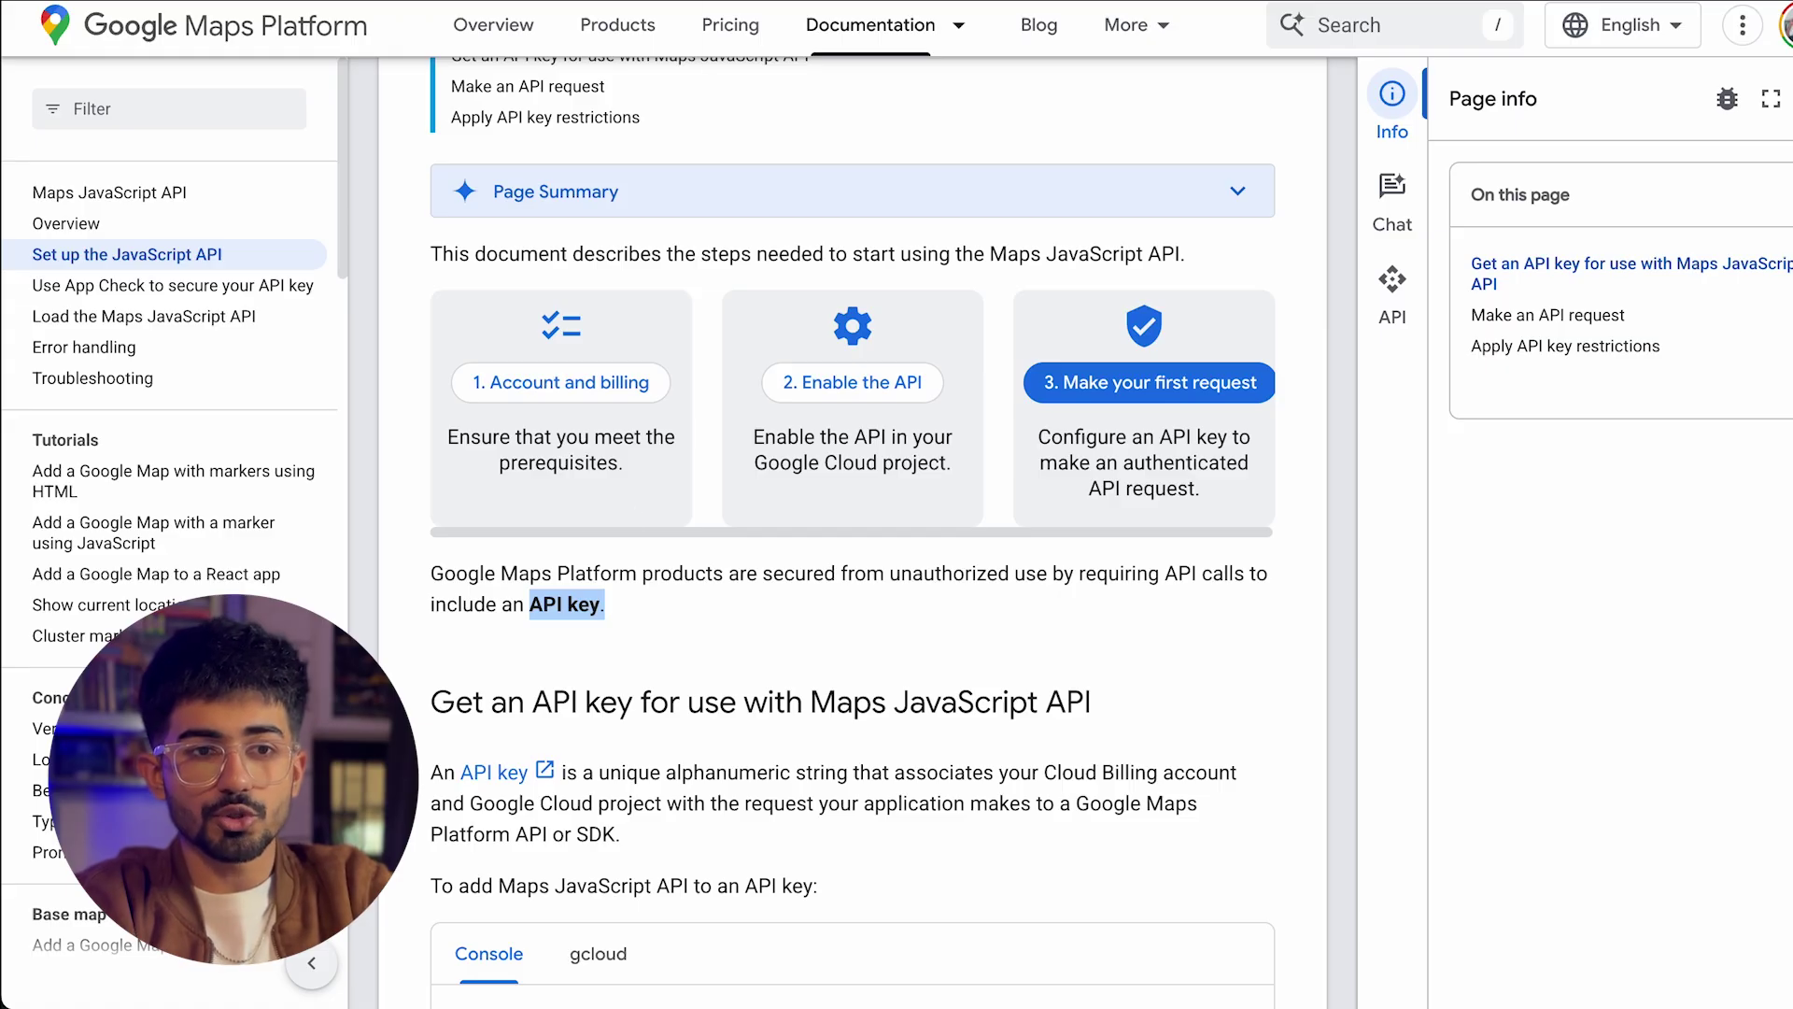
{"action": "scroll", "coordinate": [770, 542], "scroll_direction": "down", "scroll_amount": 7}
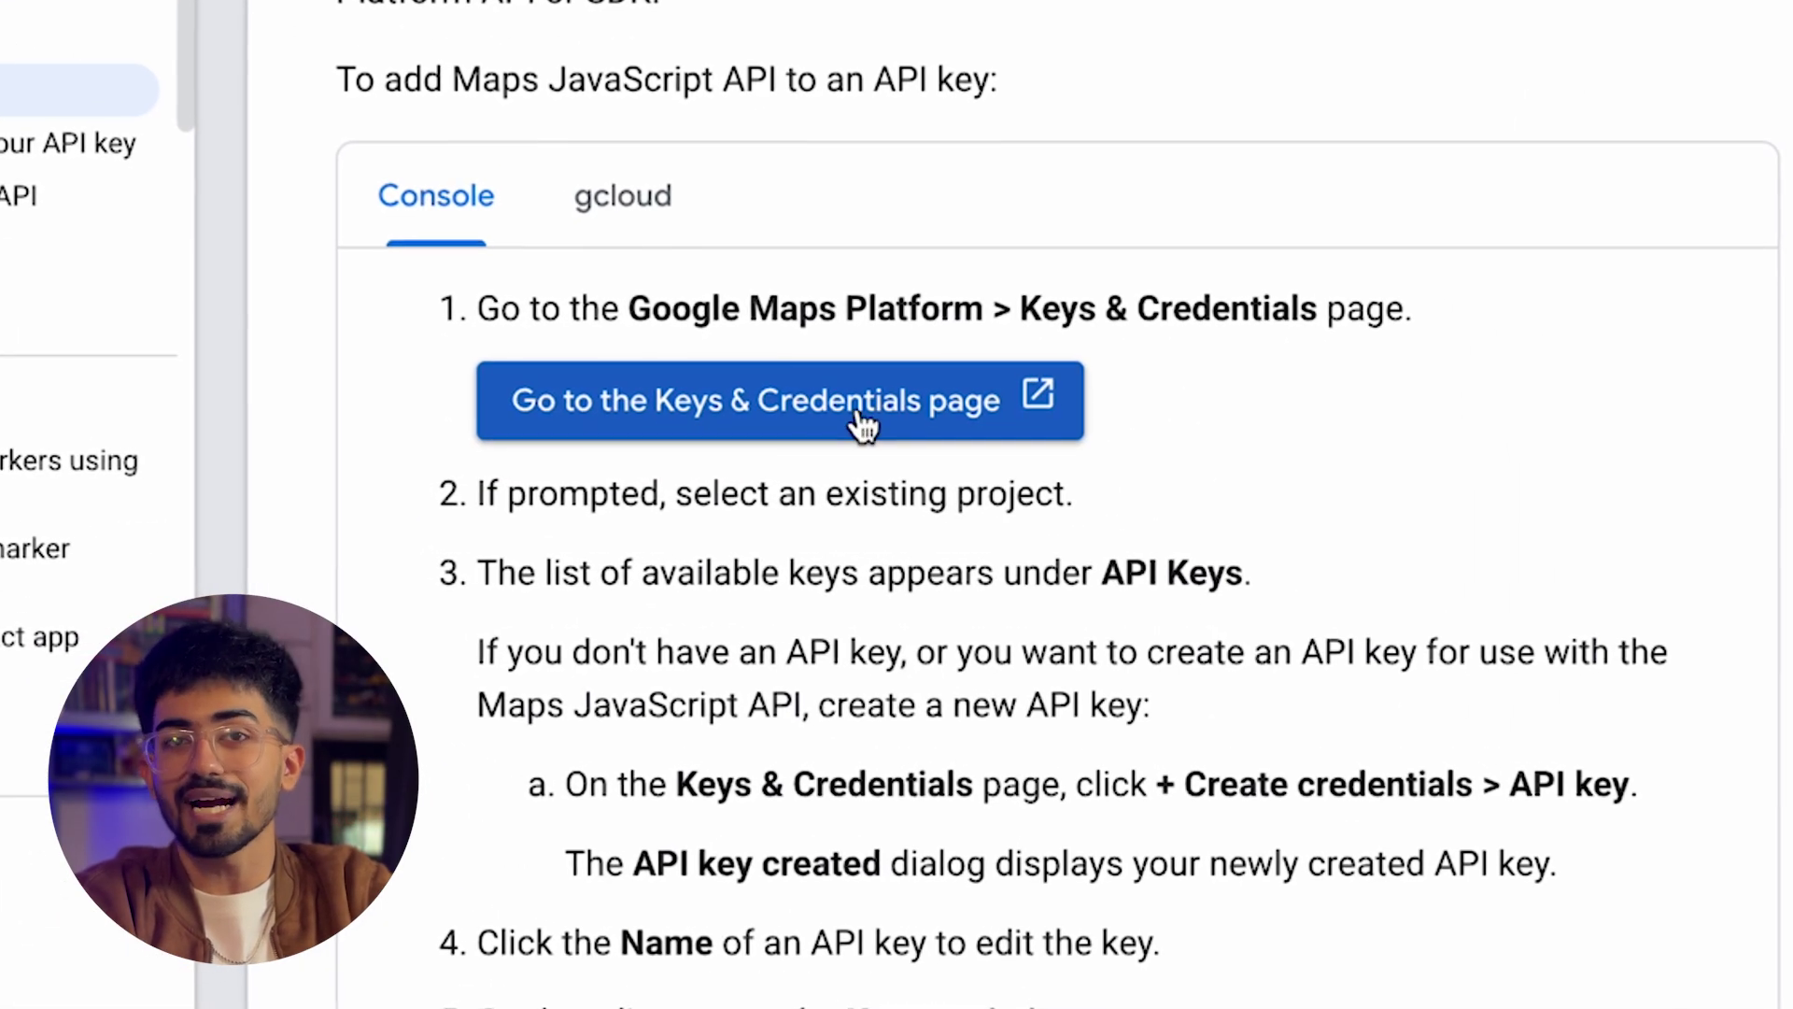
{"action": "left_click", "coordinate": [743, 421]}
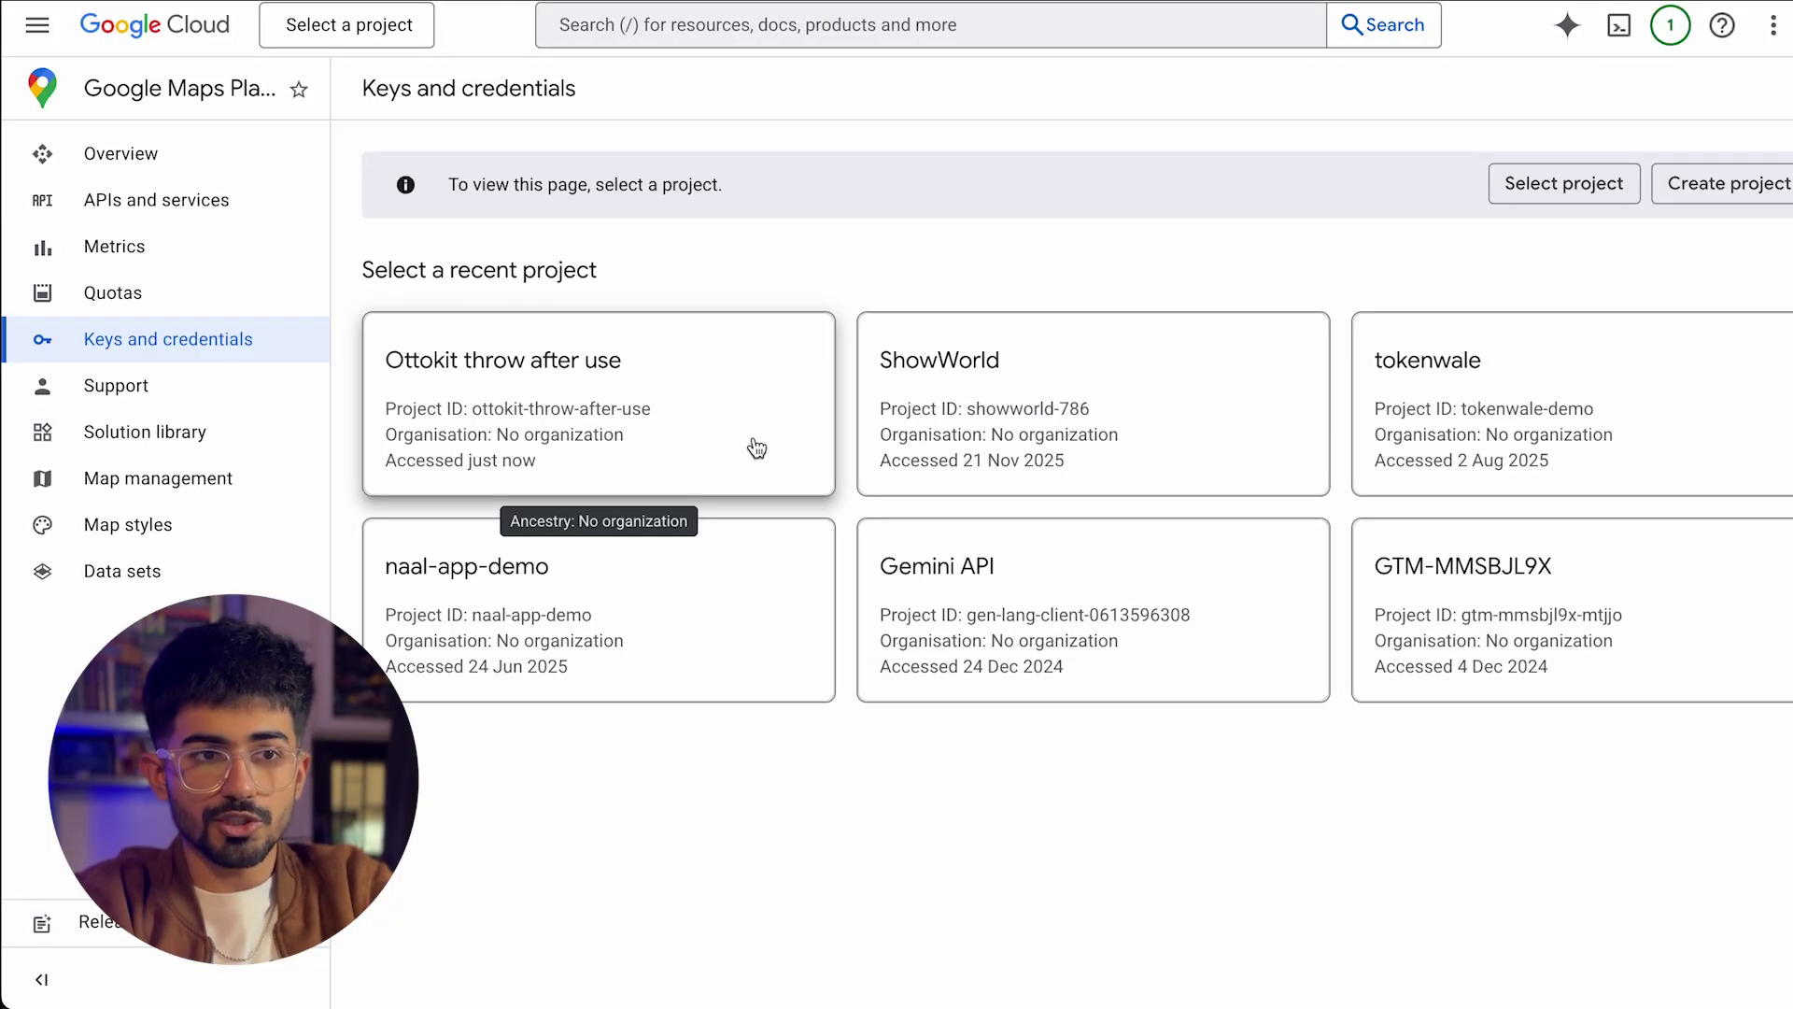
Open the Ottokit throw after use project and reveal its Maps Platform API Key
{"action": "left_click", "coordinate": [765, 356]}
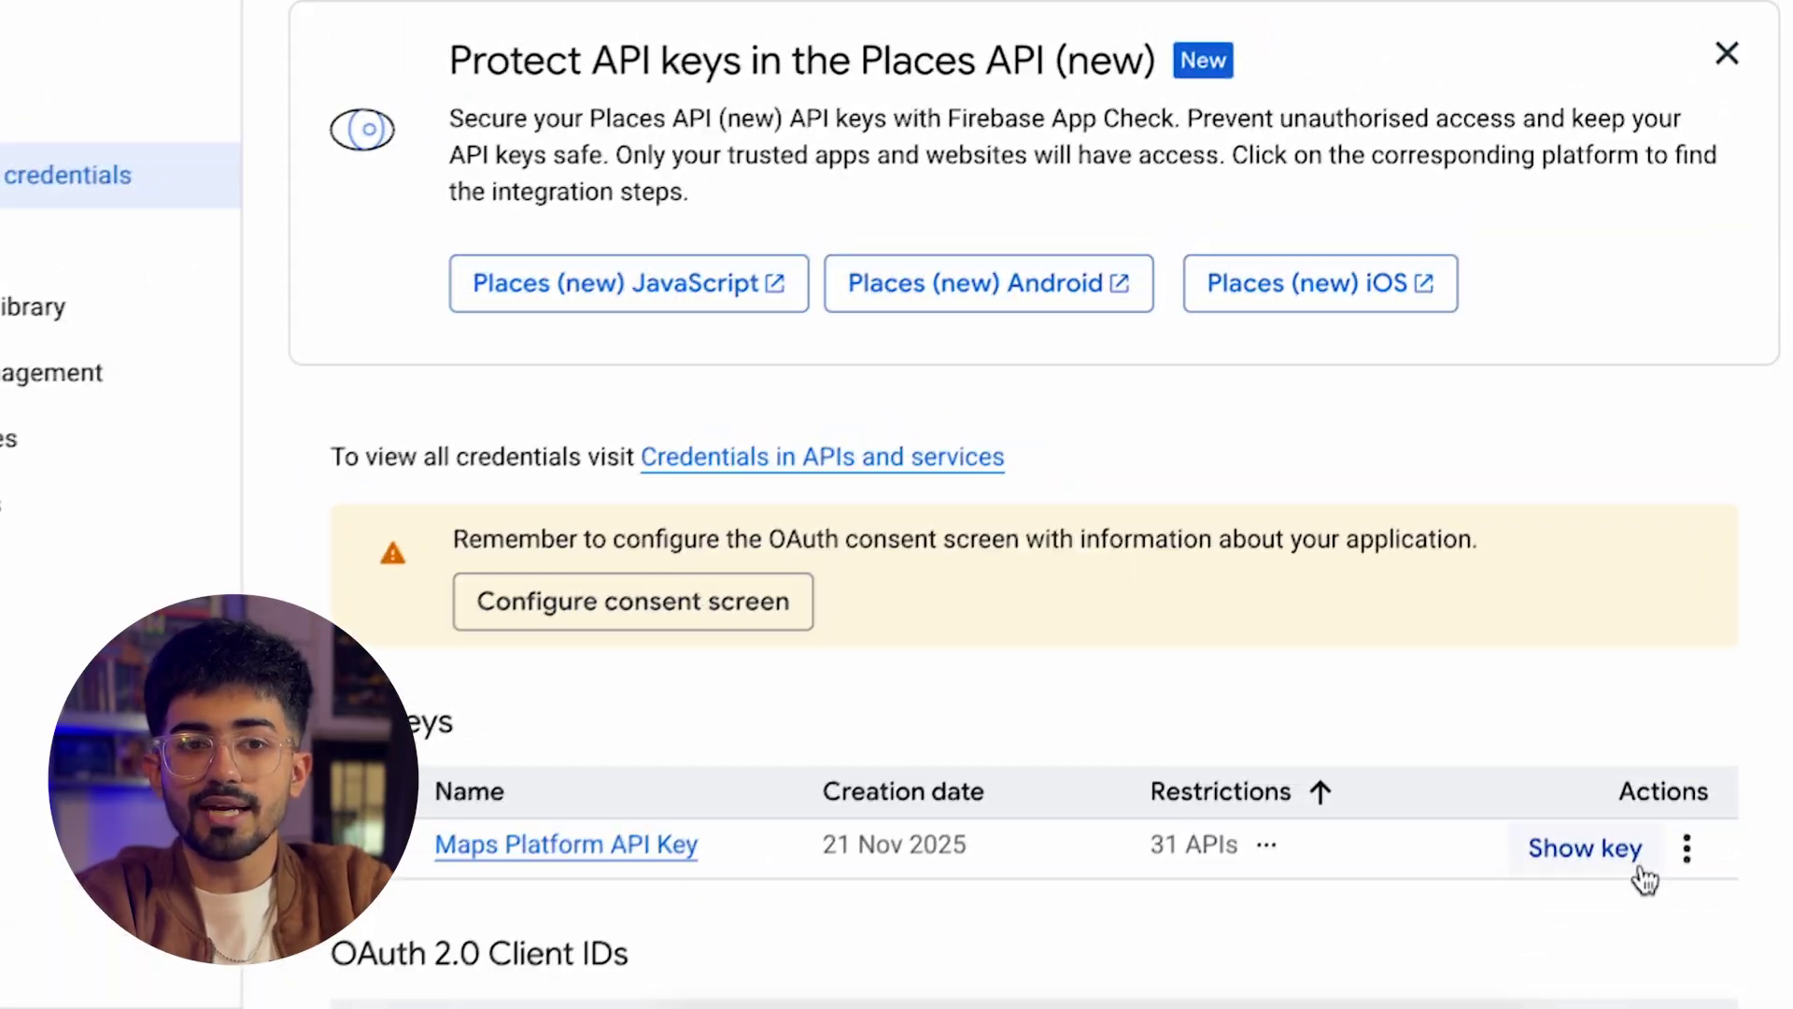
{"action": "left_click", "coordinate": [1601, 736]}
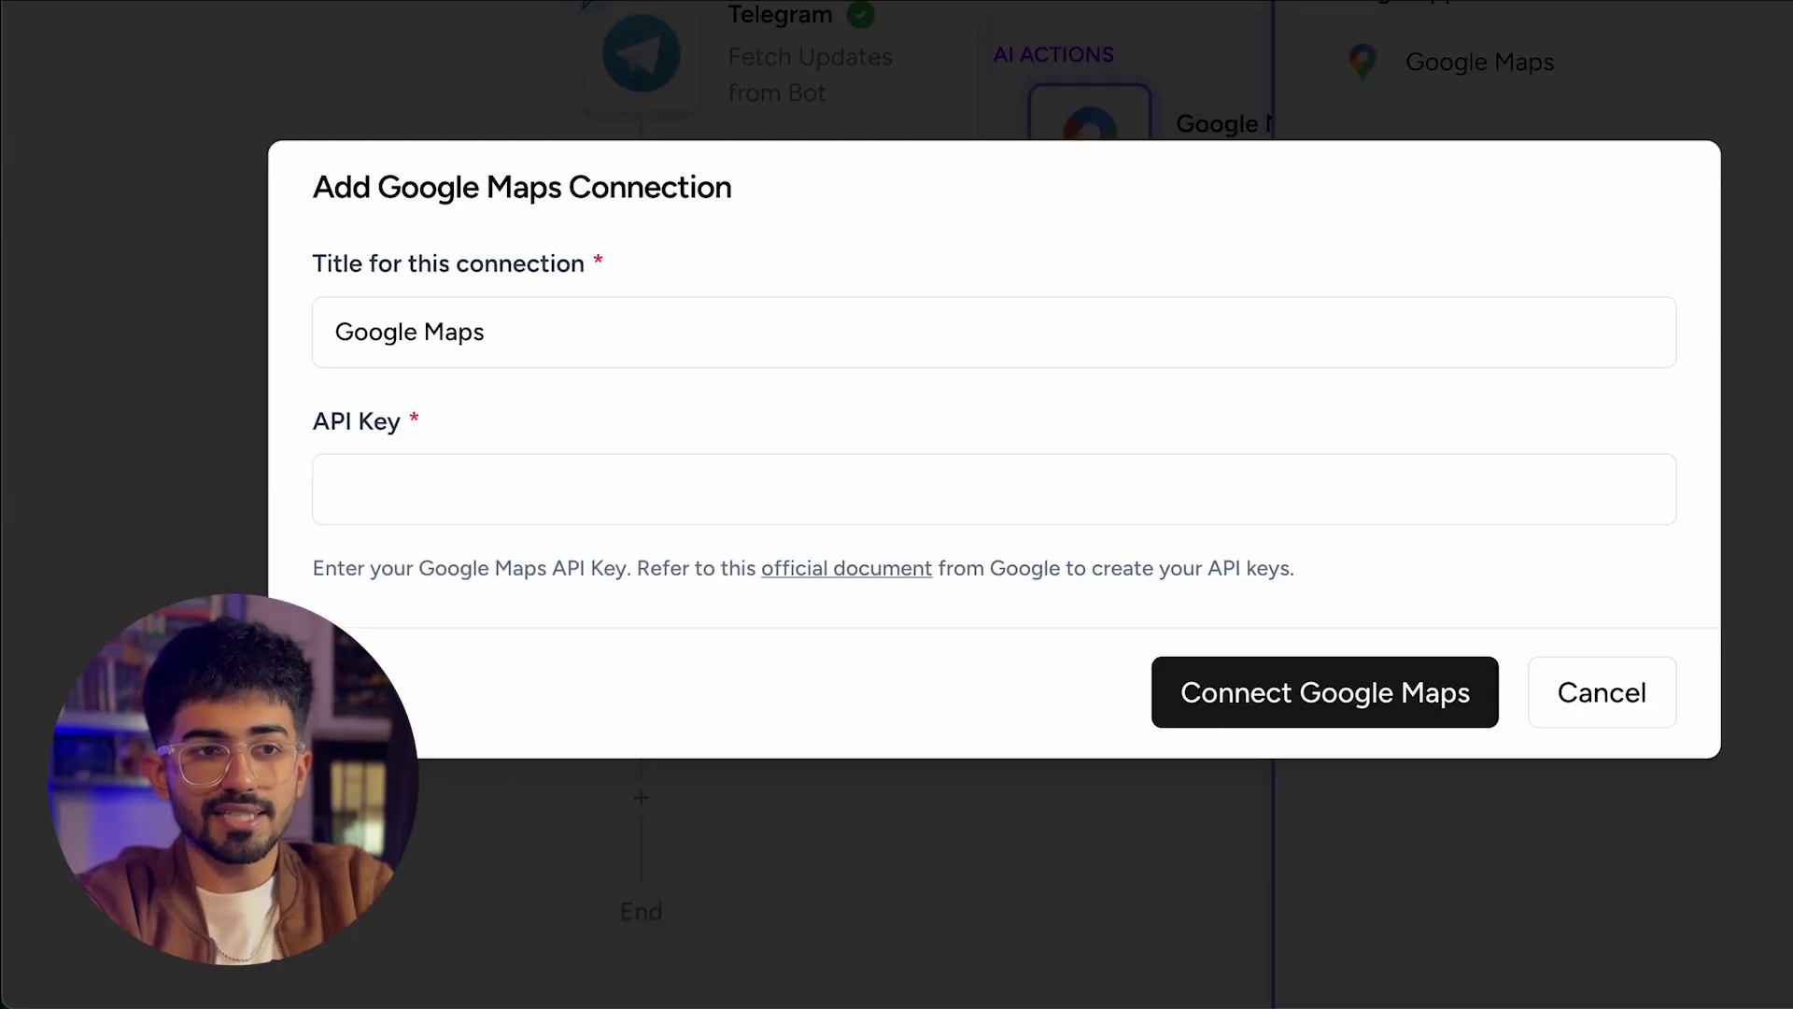
Paste the Maps API key into the connection dialog, then clear the field again
{"action": "left_click", "coordinate": [568, 481]}
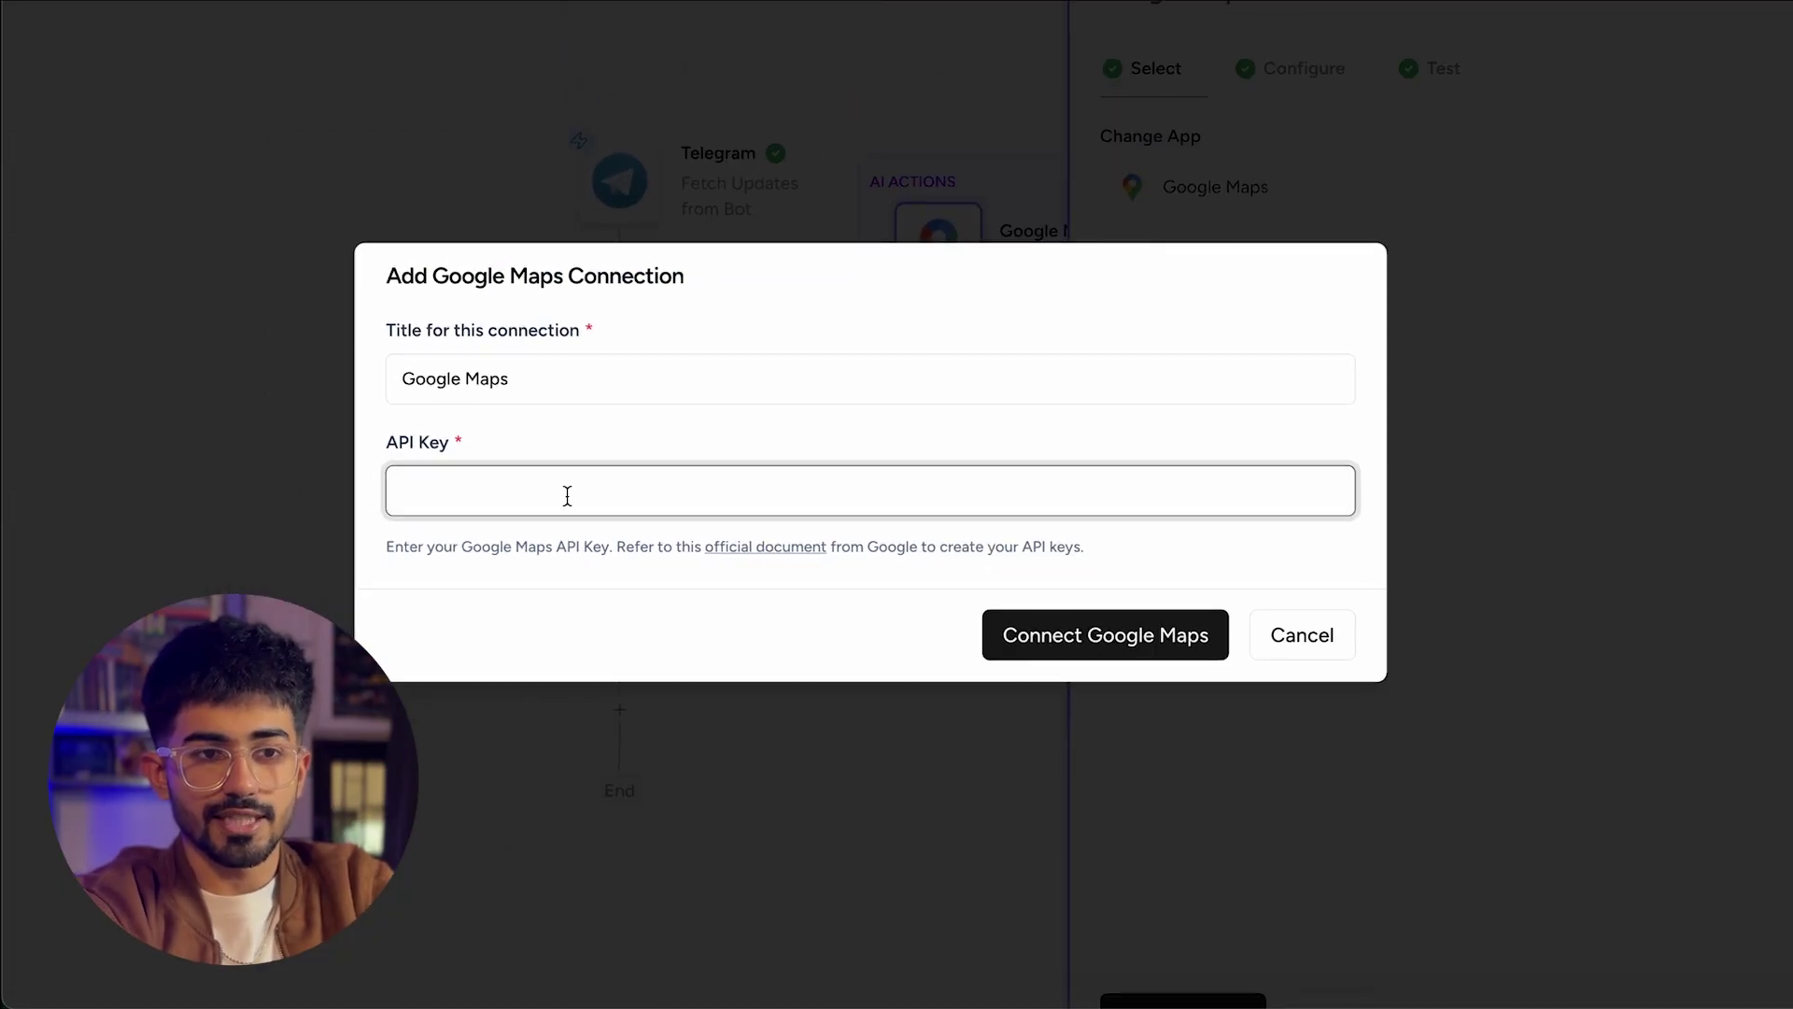
{"action": "key", "text": "ctrl+v"}
{"action": "key", "text": "ctrl+a"}
{"action": "key", "text": "BackSpace"}
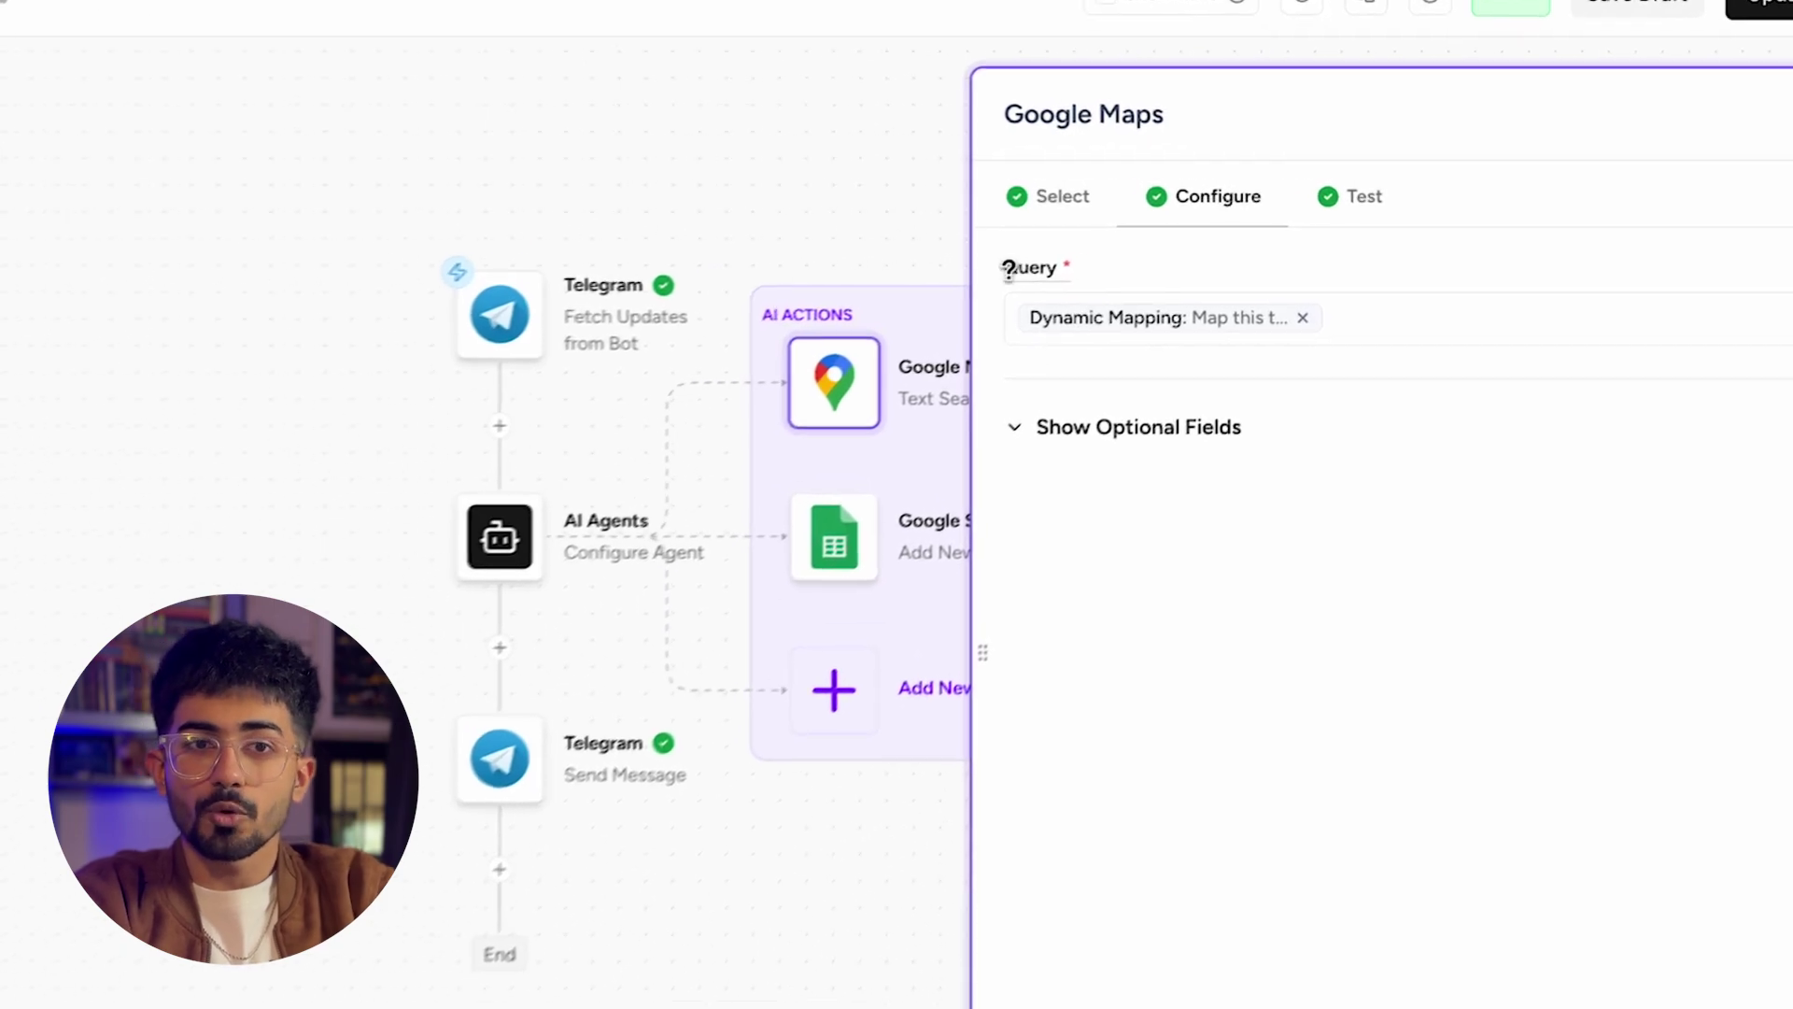
Replace the Query mapping with the AI agent's output
{"action": "left_click", "coordinate": [1292, 326]}
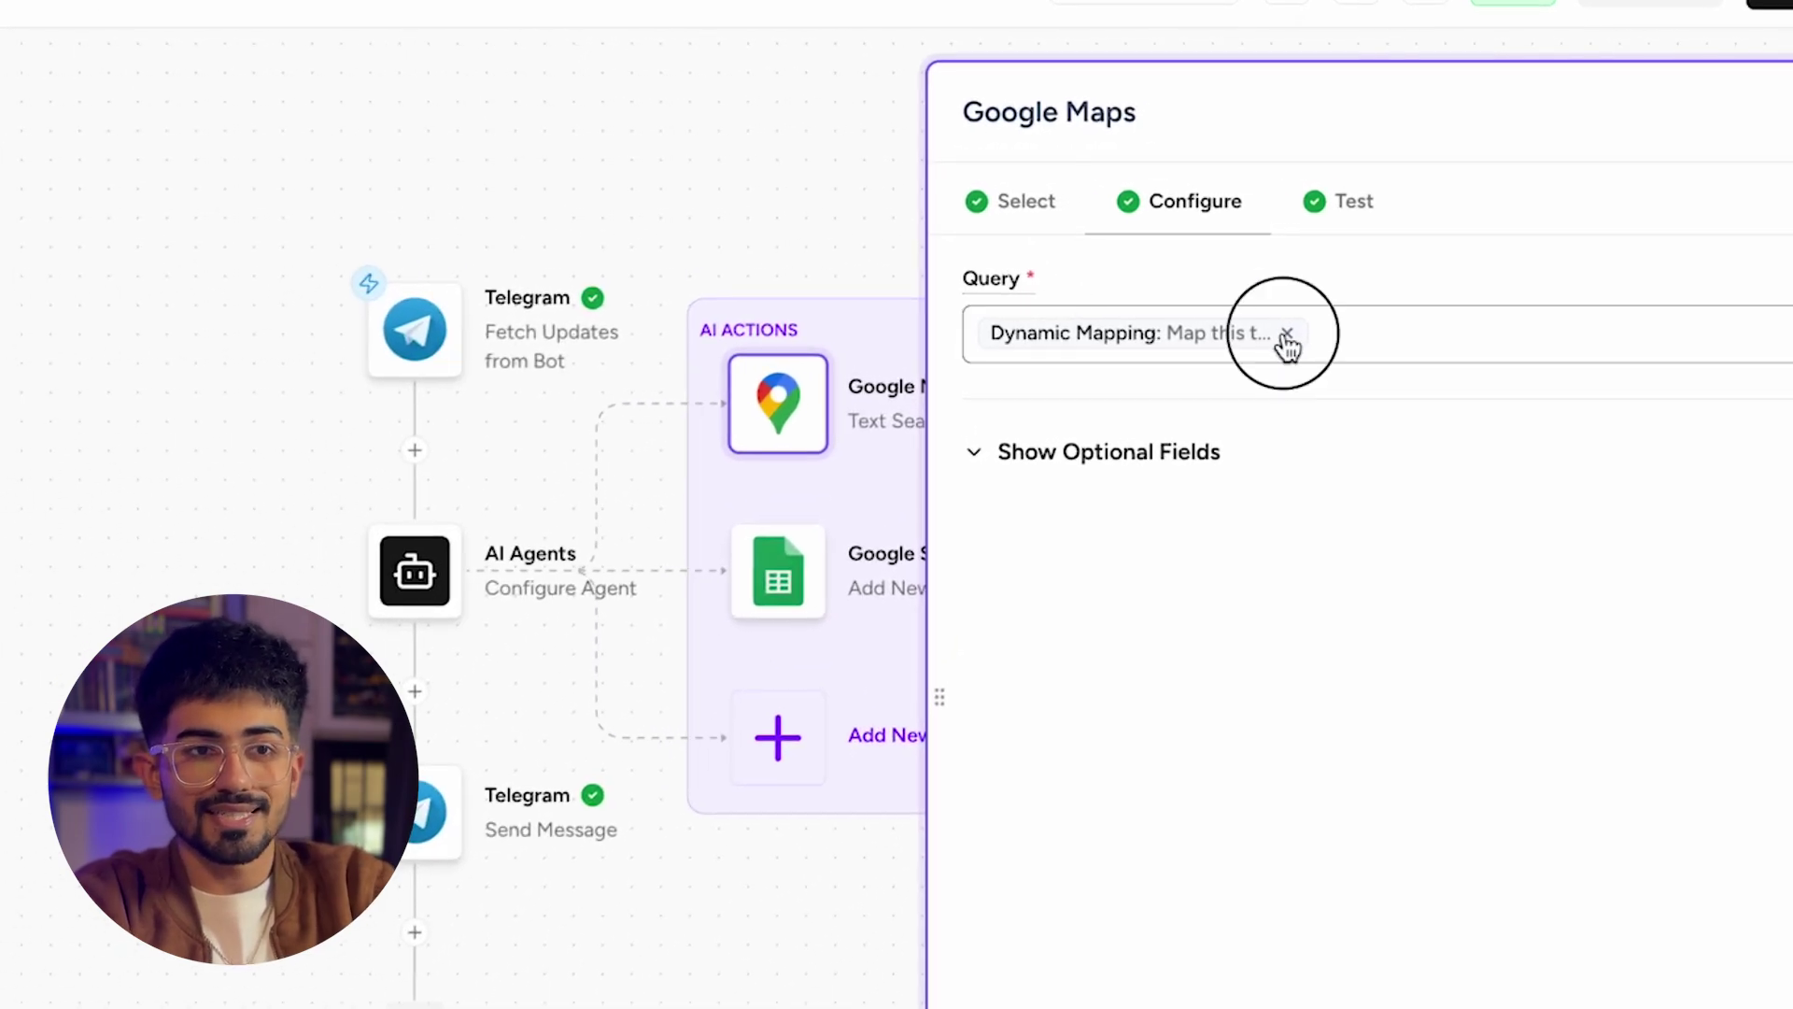
{"action": "type", "text": "@"}
{"action": "left_click", "coordinate": [425, 348]}
{"action": "left_click", "coordinate": [368, 497]}
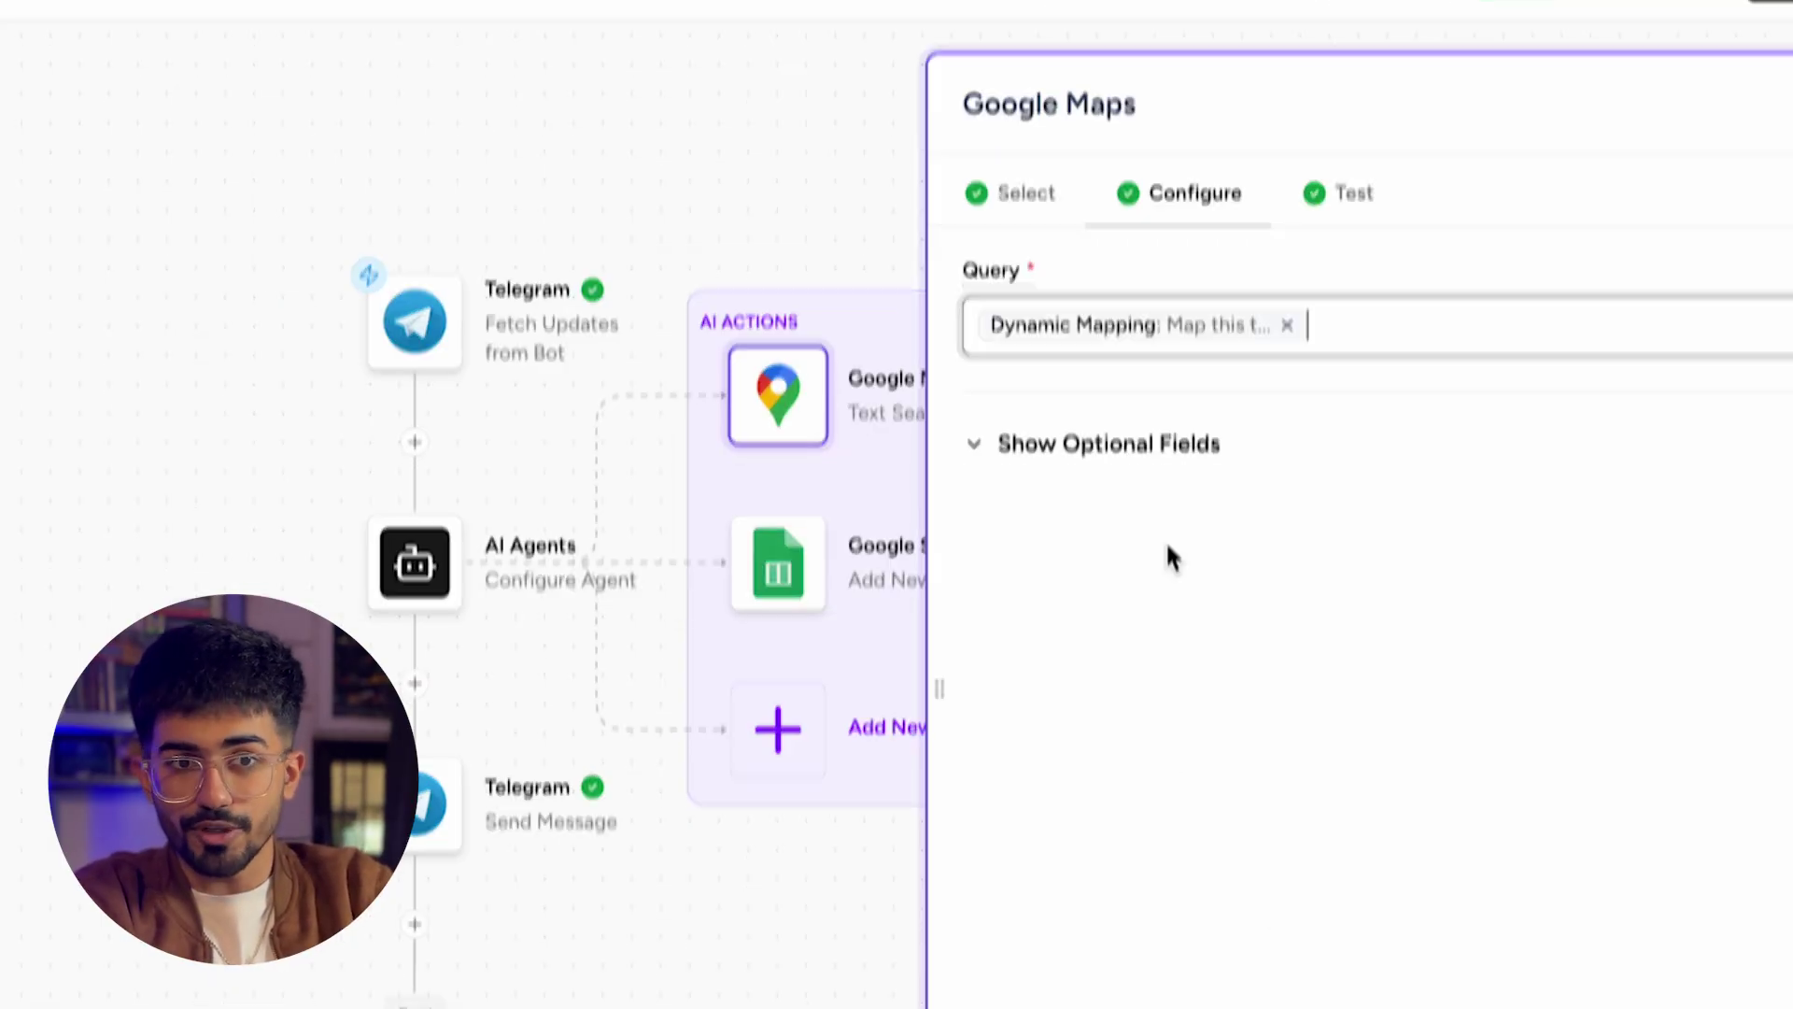
Test the Google Maps Text Search action for OPERATIONAL place results and close its settings
{"action": "left_click", "coordinate": [1037, 916]}
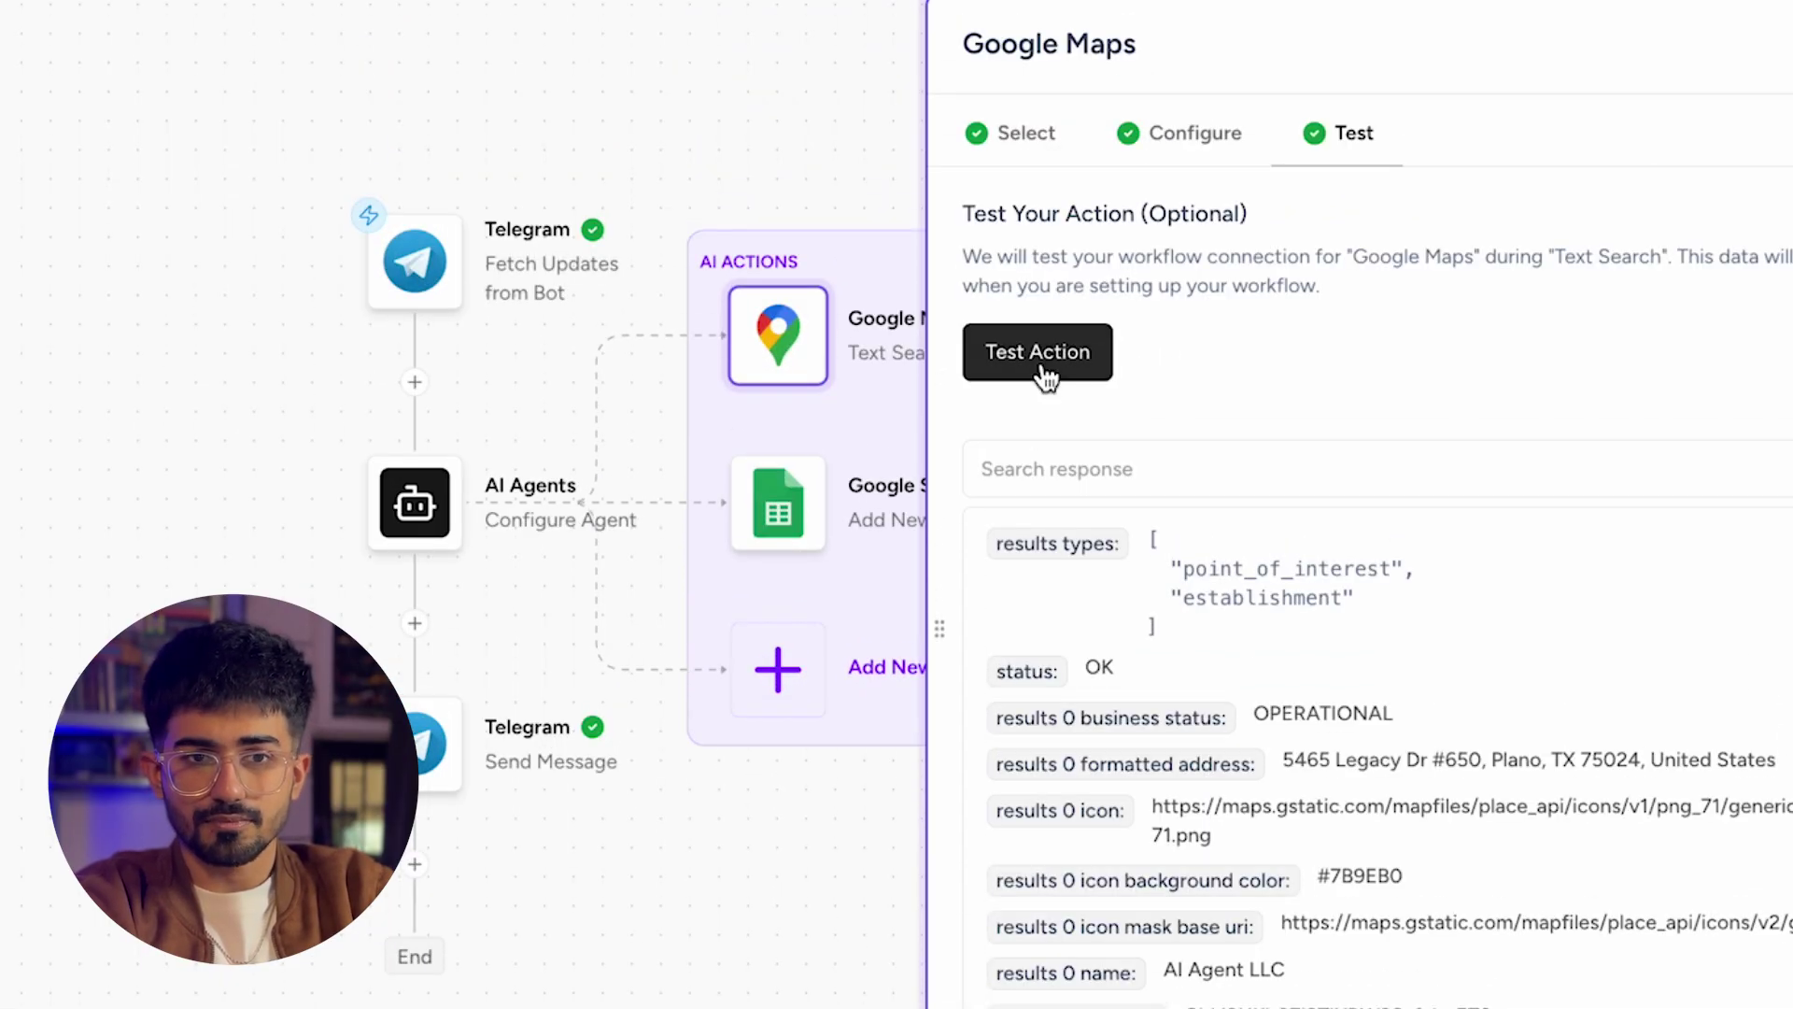
{"action": "left_click", "coordinate": [1043, 364]}
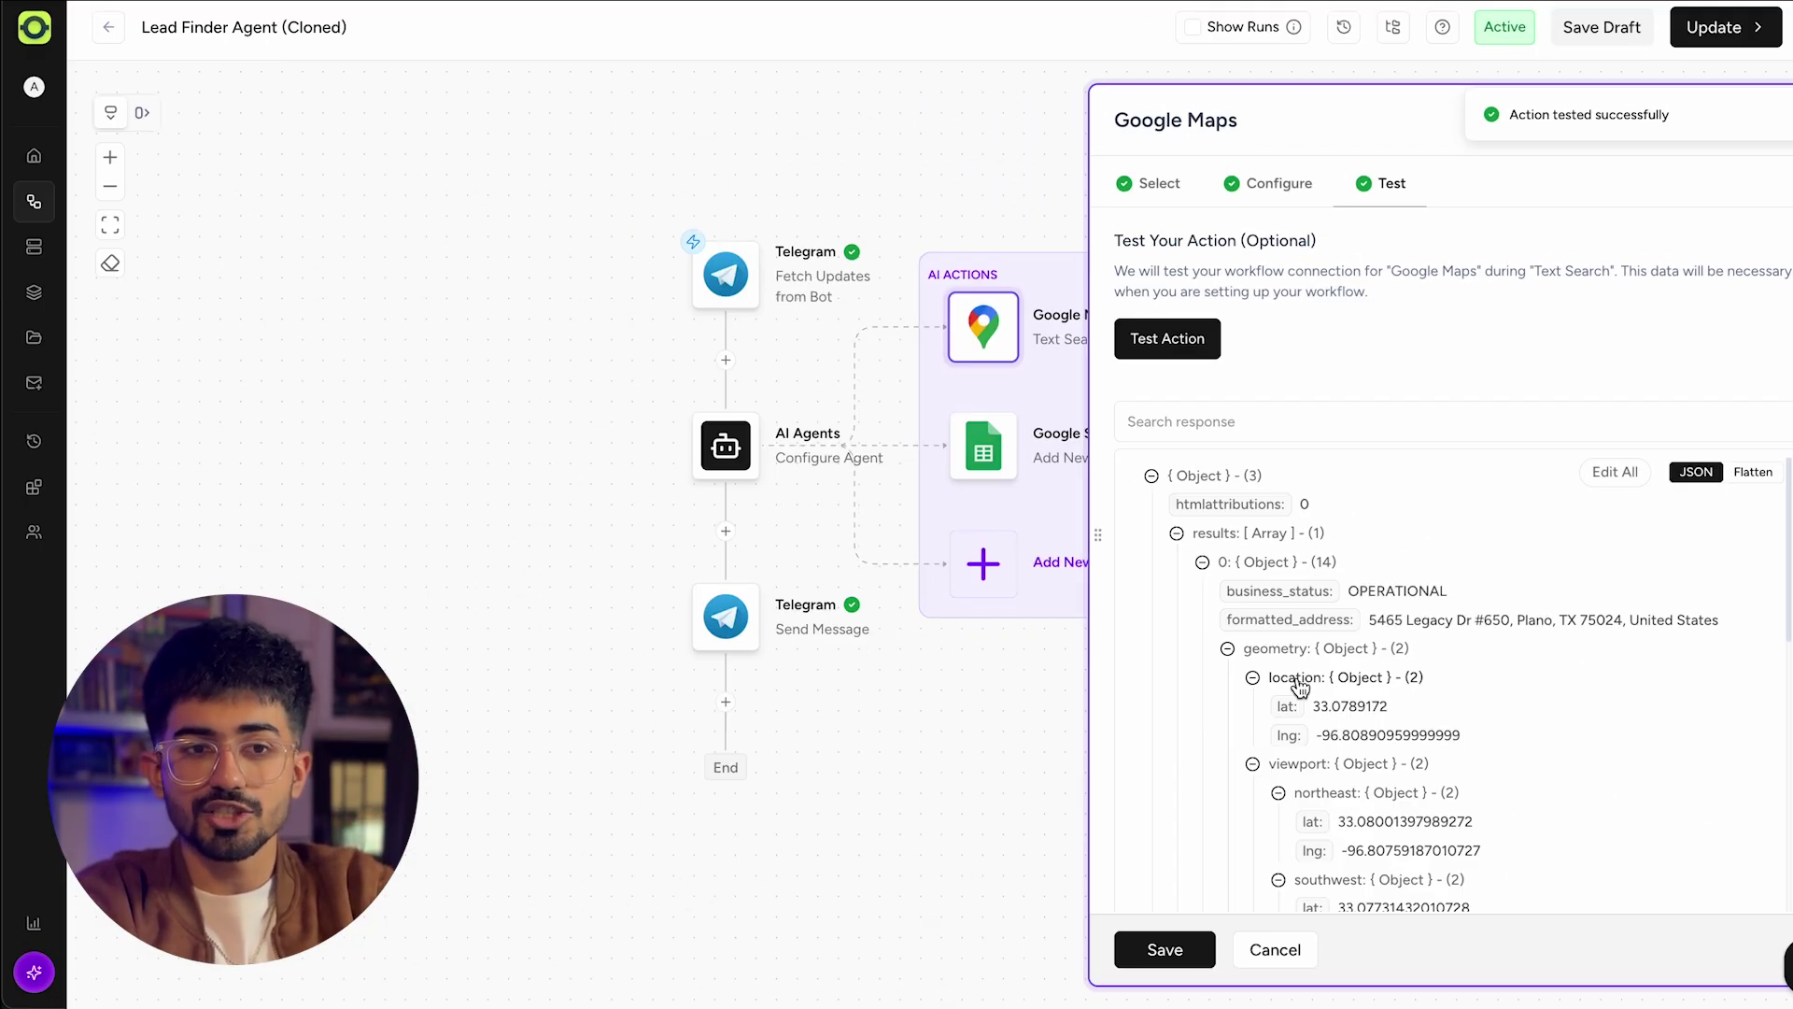
{"action": "left_click", "coordinate": [1040, 672]}
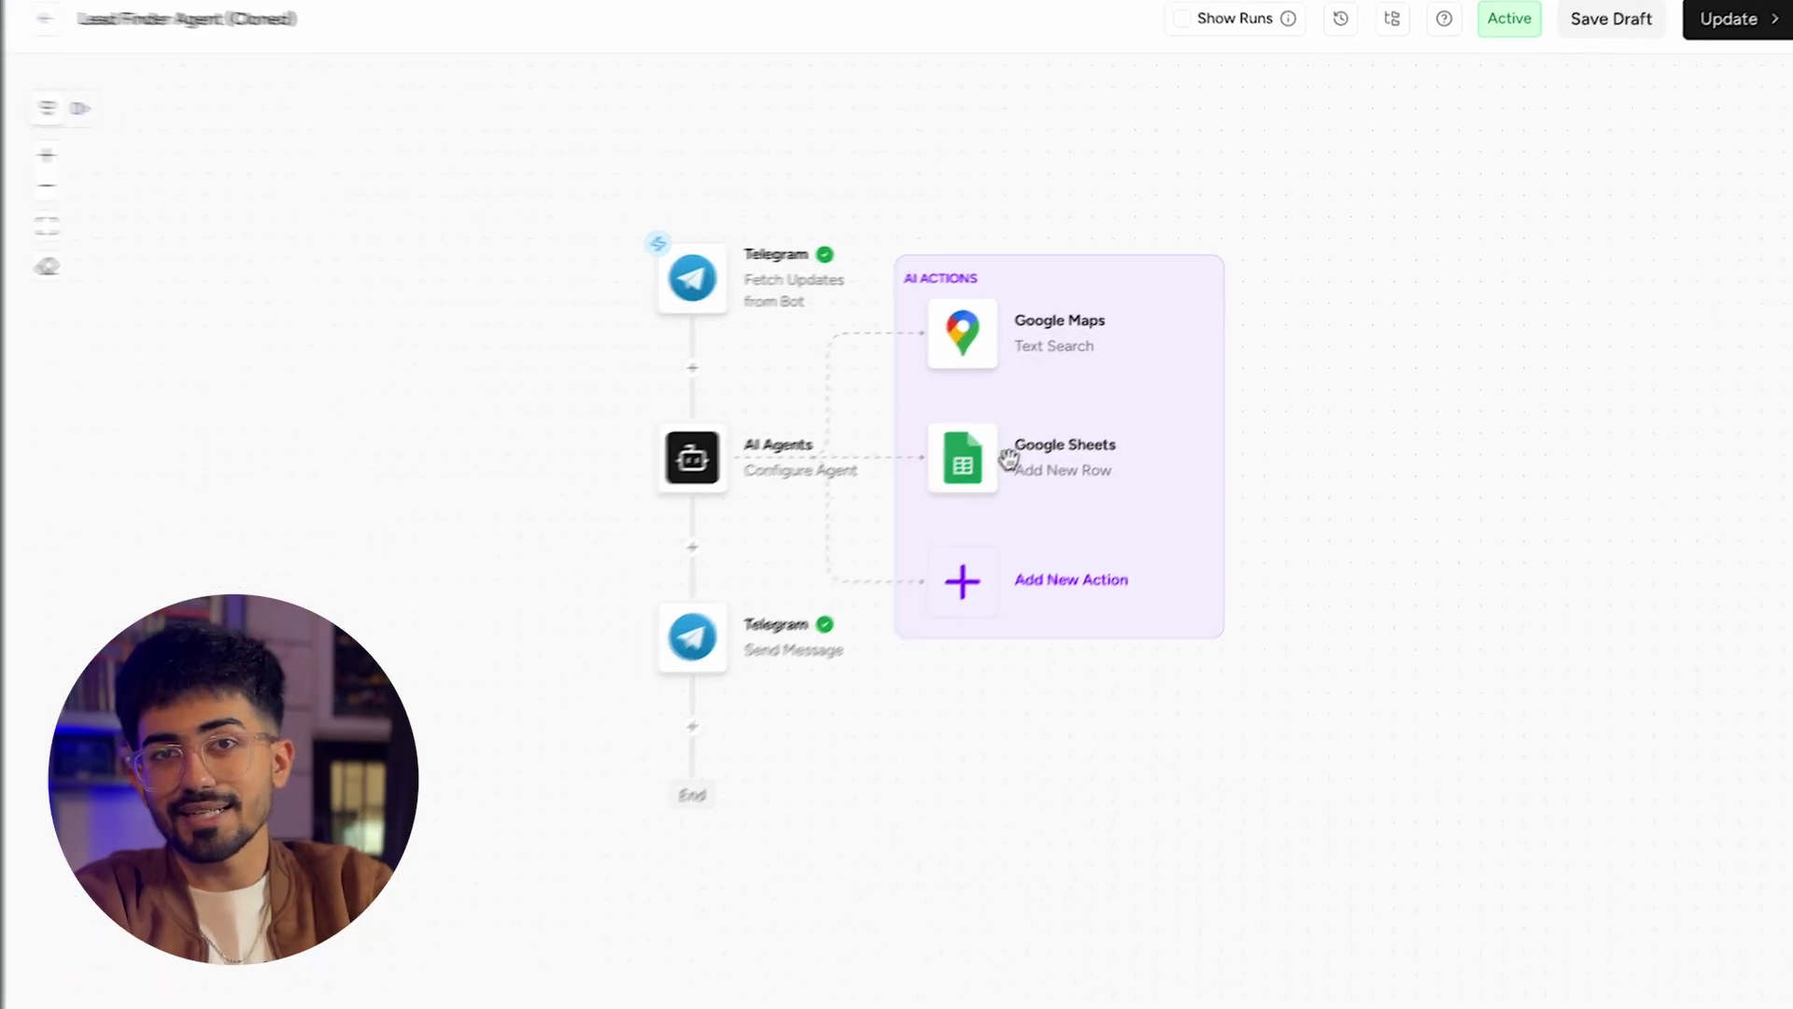
Set the Google Sheets action's event to Add New Row and pick its Sheets connection
{"action": "left_click", "coordinate": [984, 446]}
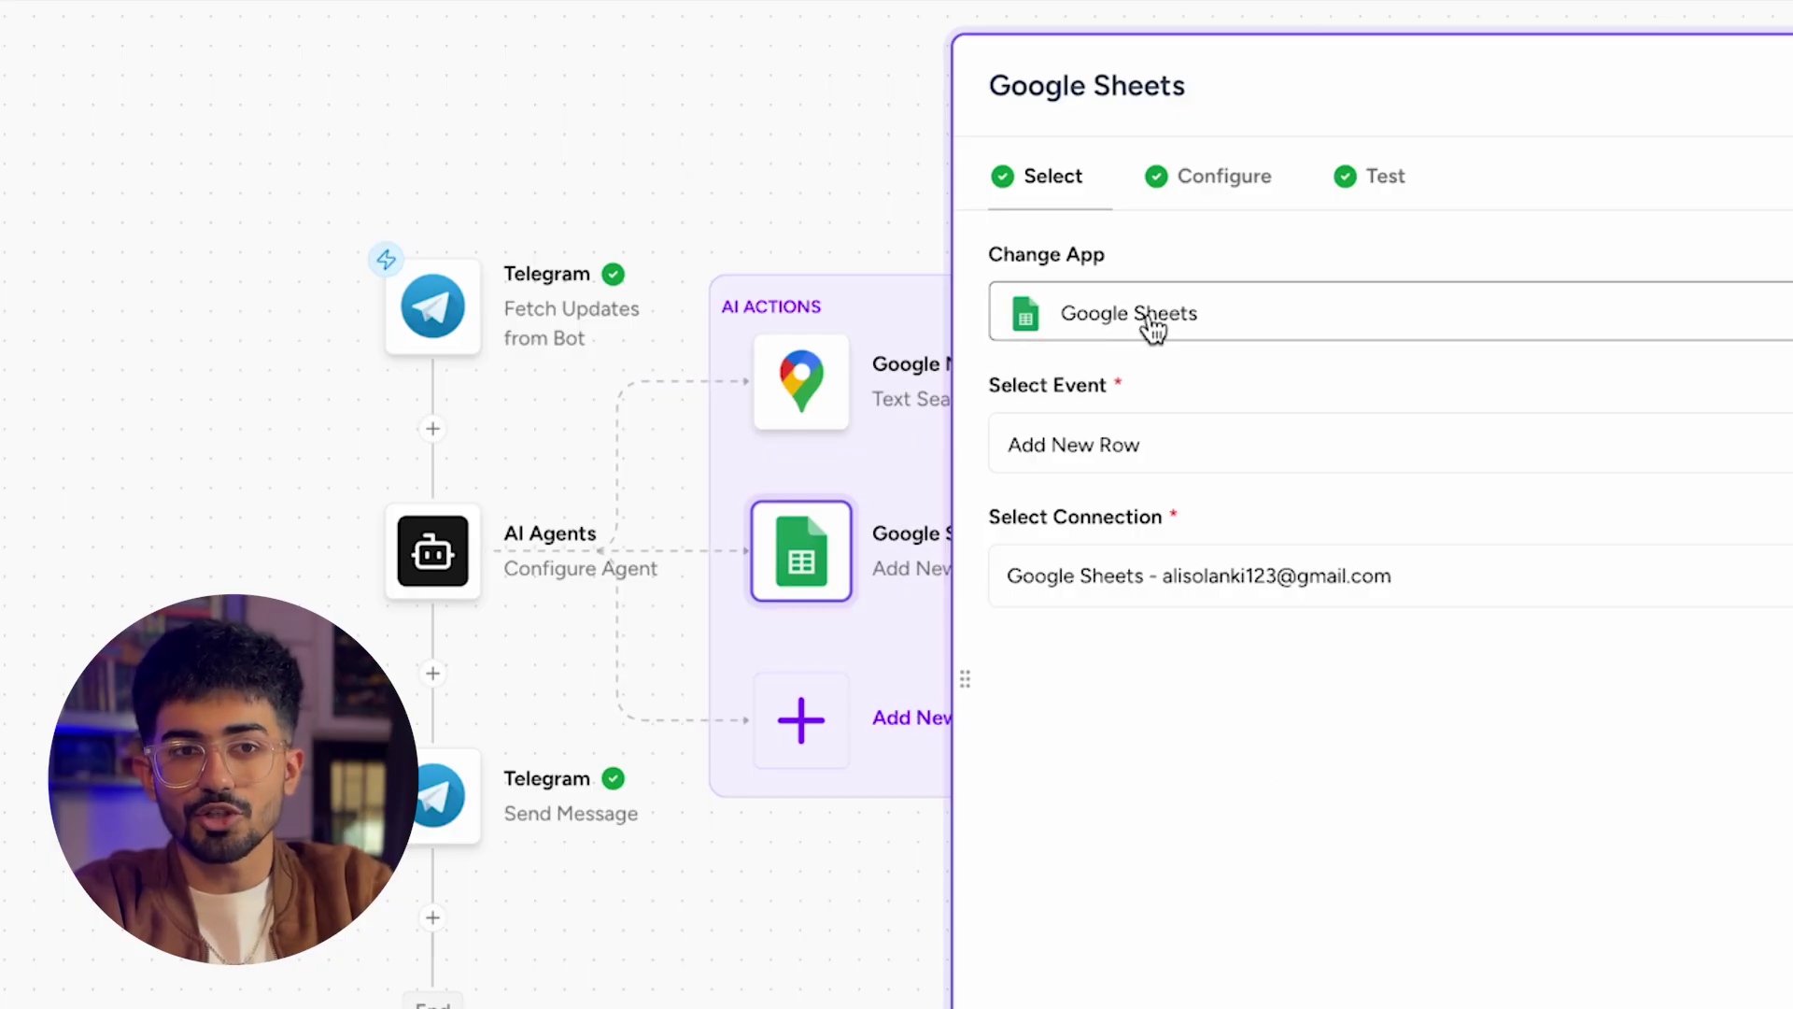
{"action": "left_click", "coordinate": [1063, 458]}
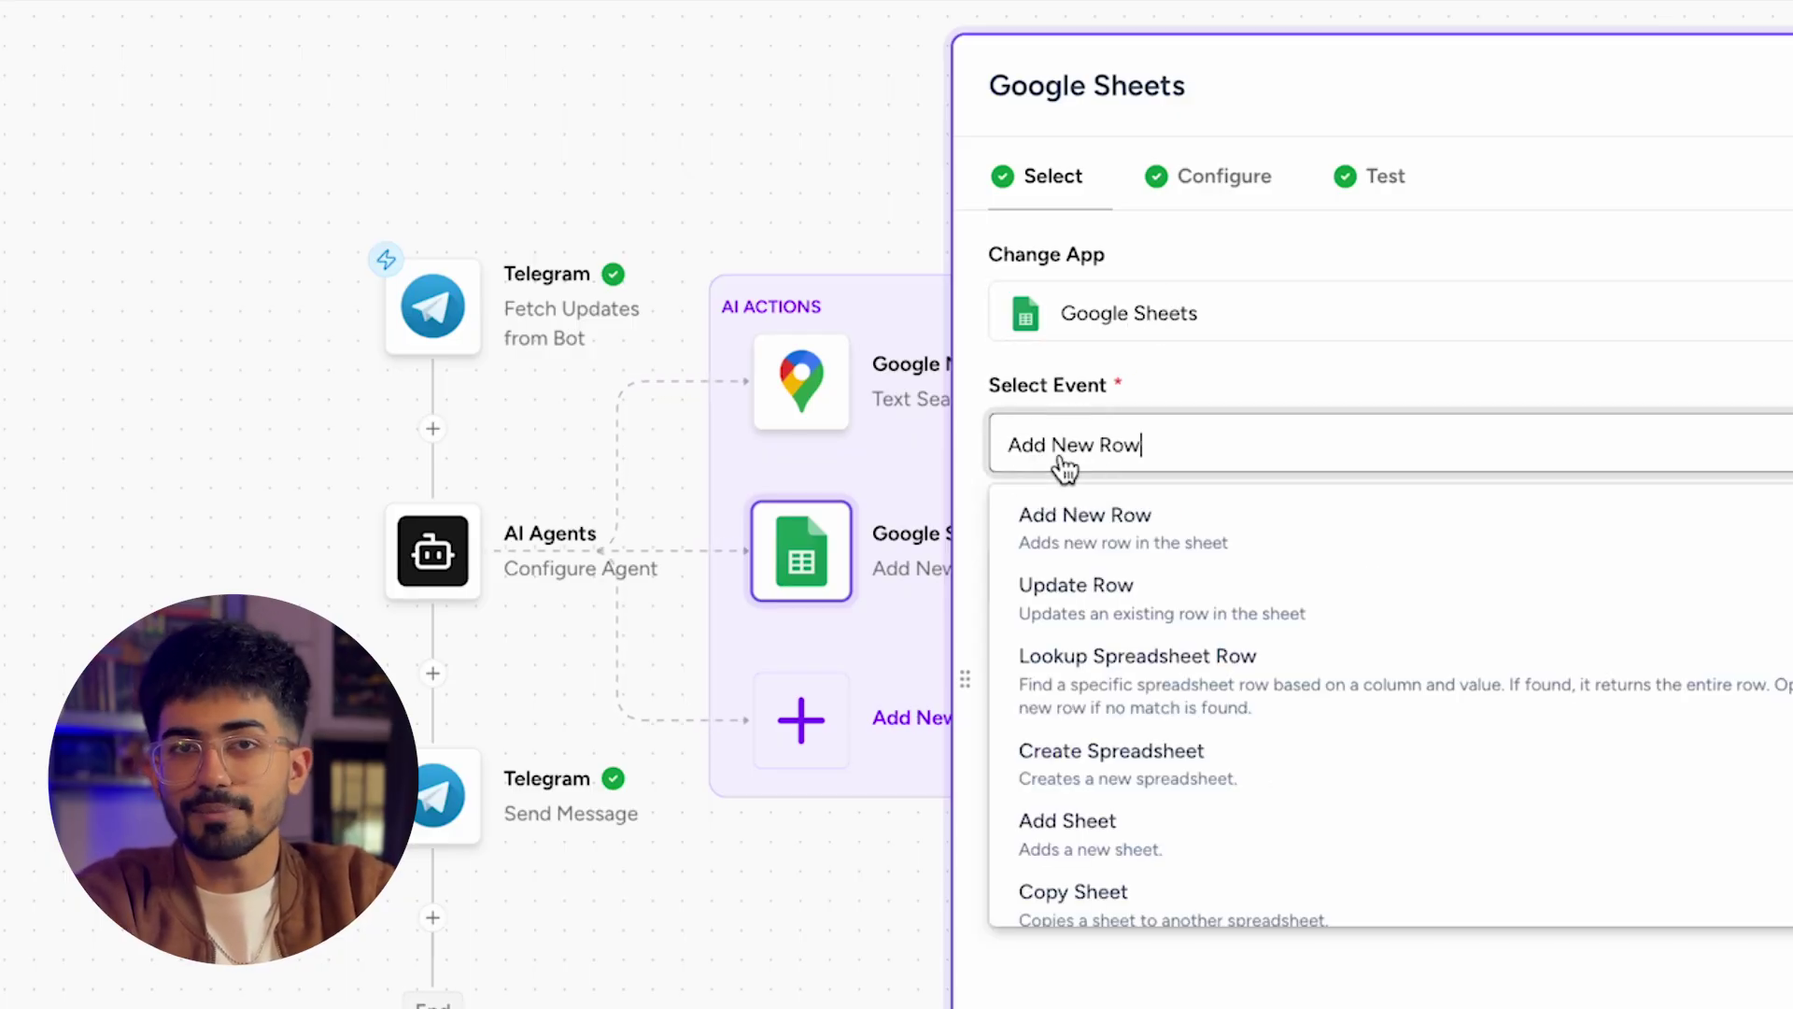
{"action": "left_click", "coordinate": [1140, 542]}
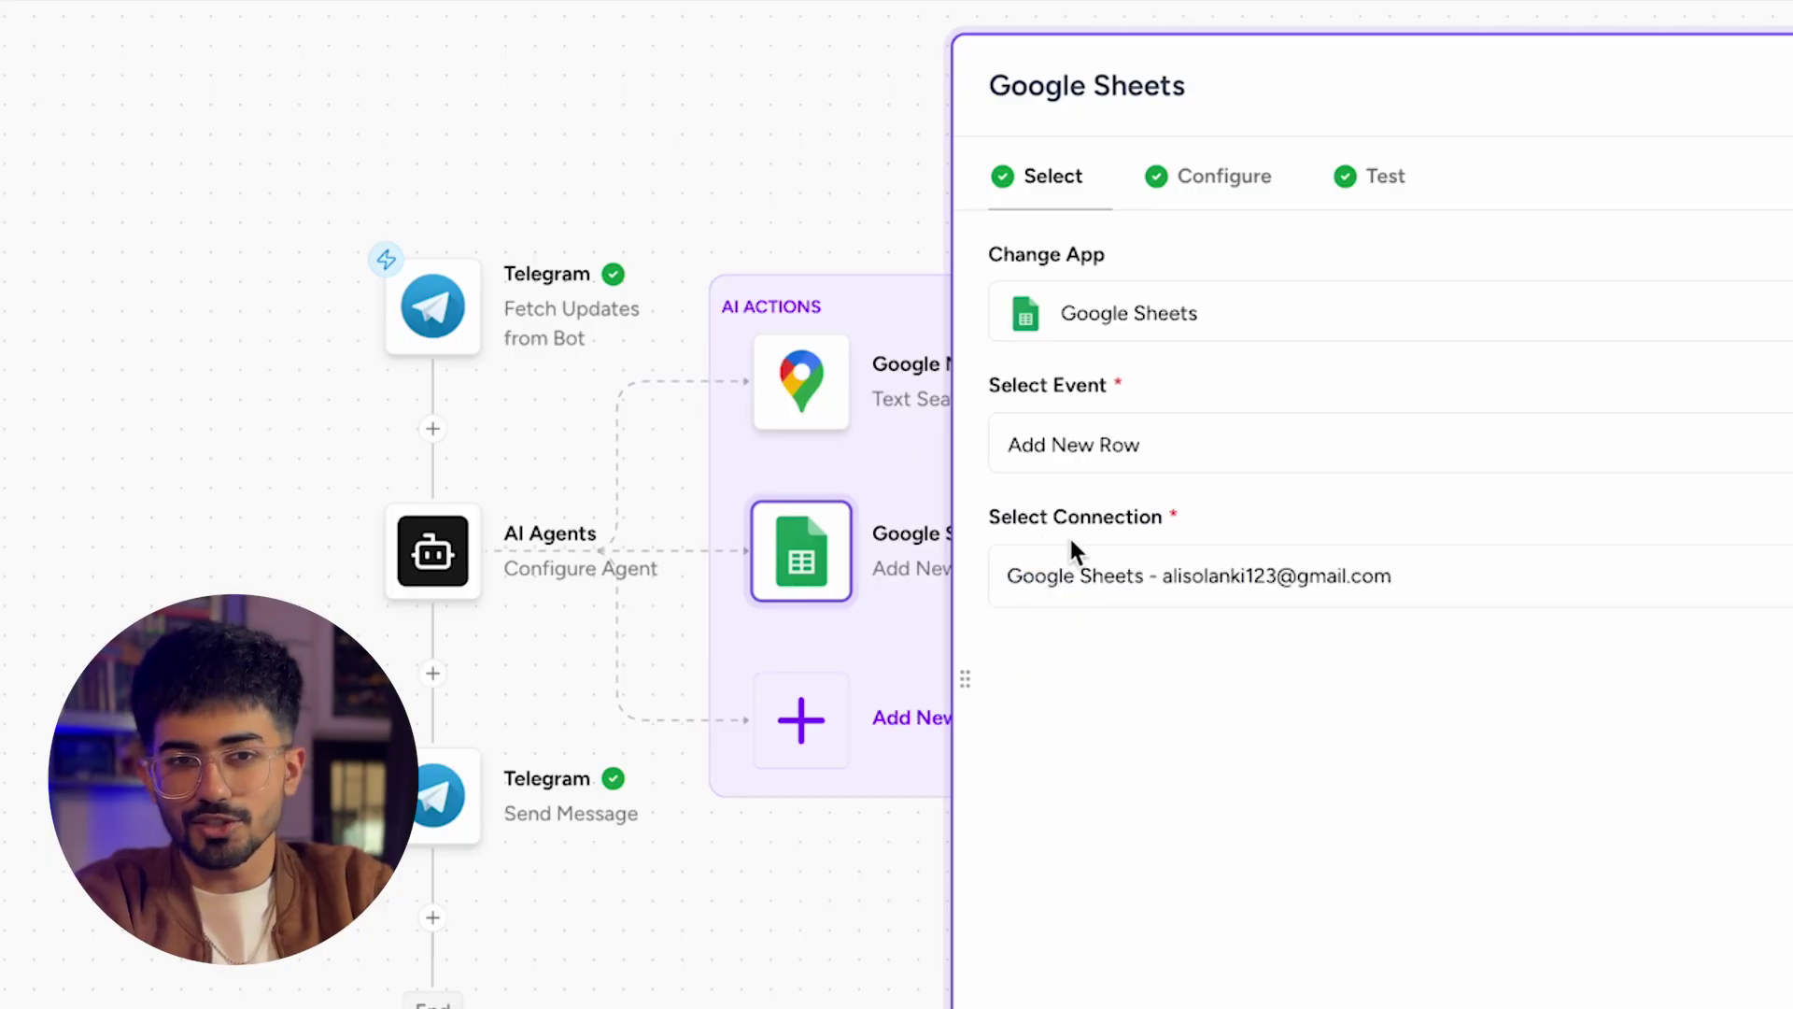
{"action": "left_click", "coordinate": [1107, 588]}
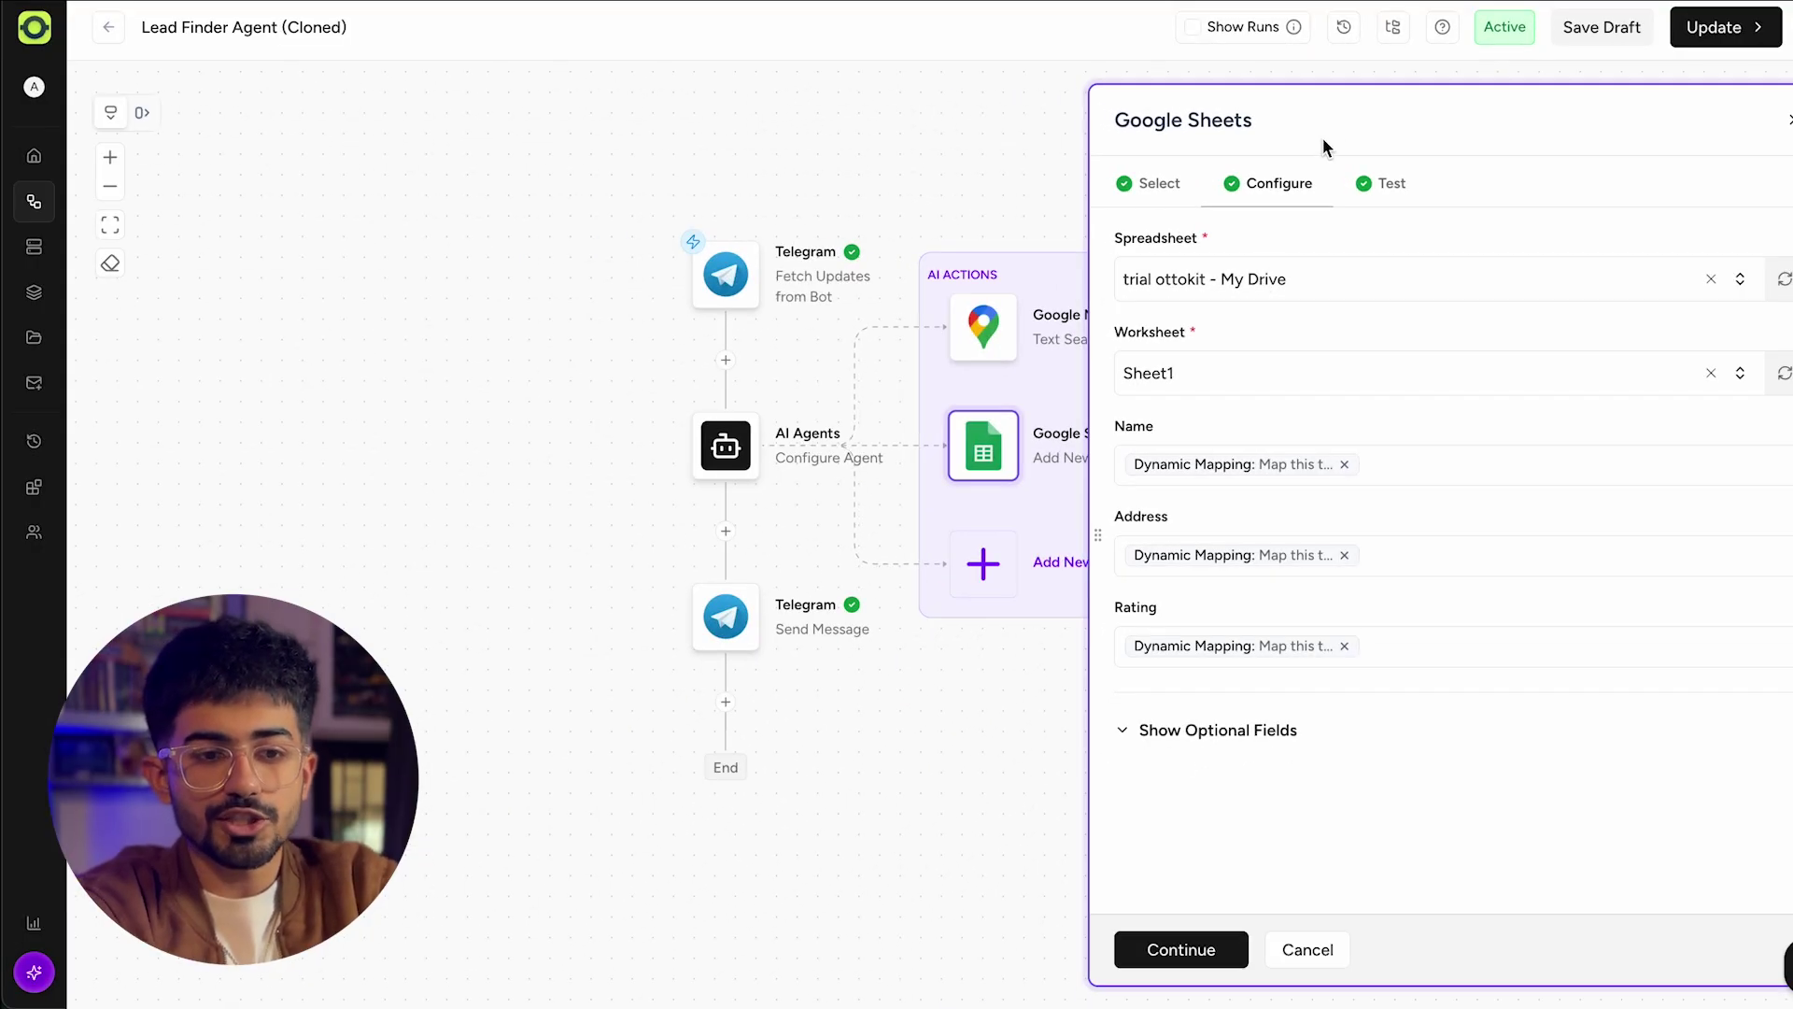
Go to Google Sheets in a new browser tab to start a blank spreadsheet
{"action": "key", "text": "ctrl+t"}
{"action": "type", "text": "sheet"}
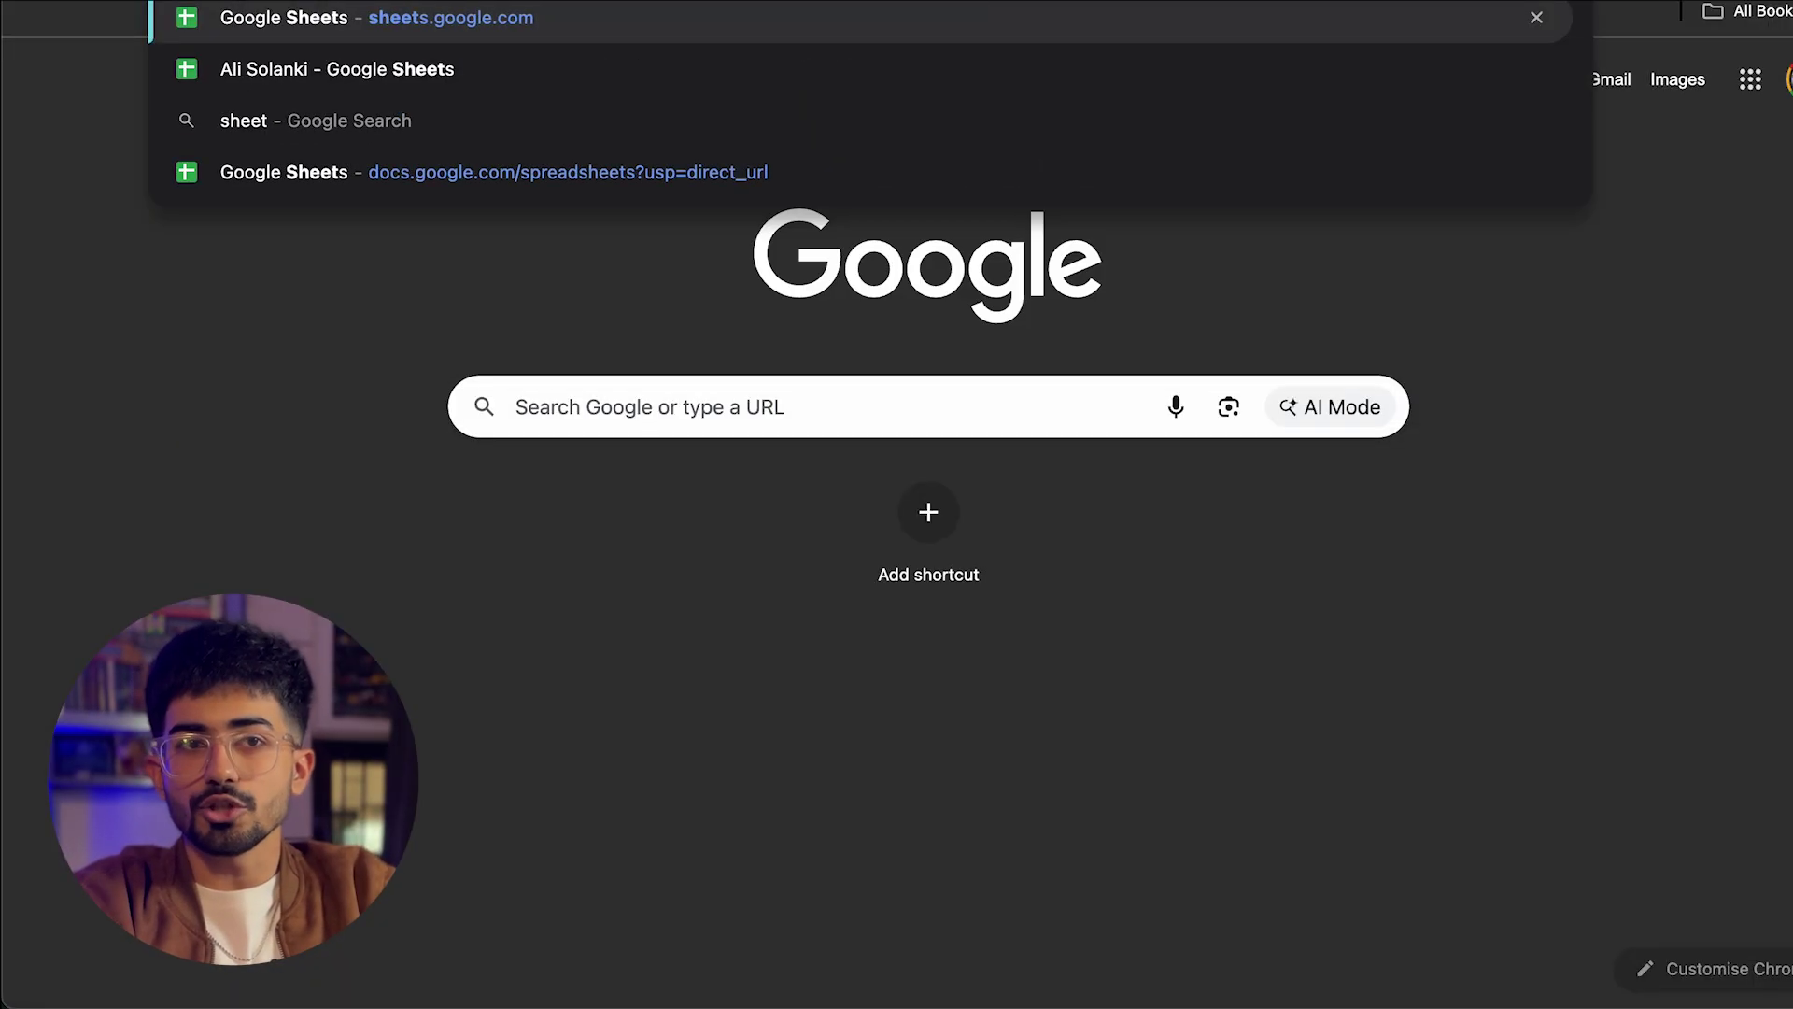
{"action": "key", "text": "Return"}
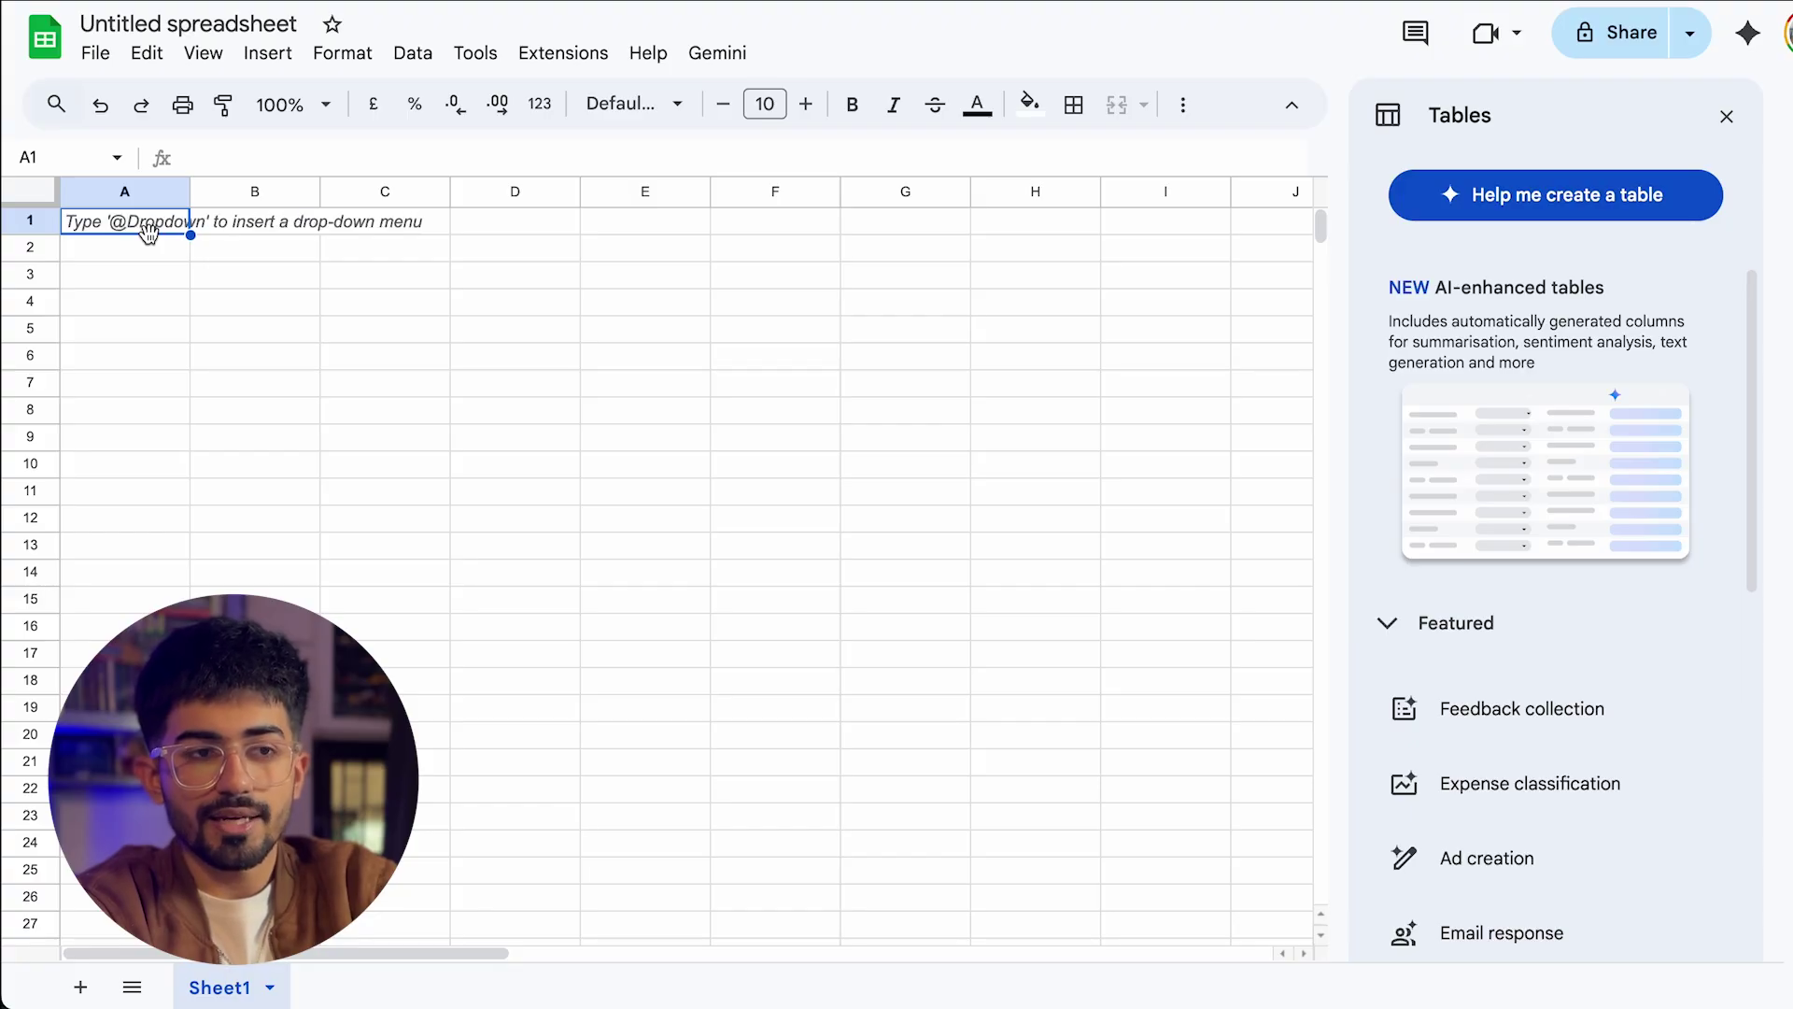
Enter headers title, address and rating in A1:C1, then change A1 to 'name'
{"action": "type", "text": "tit"}
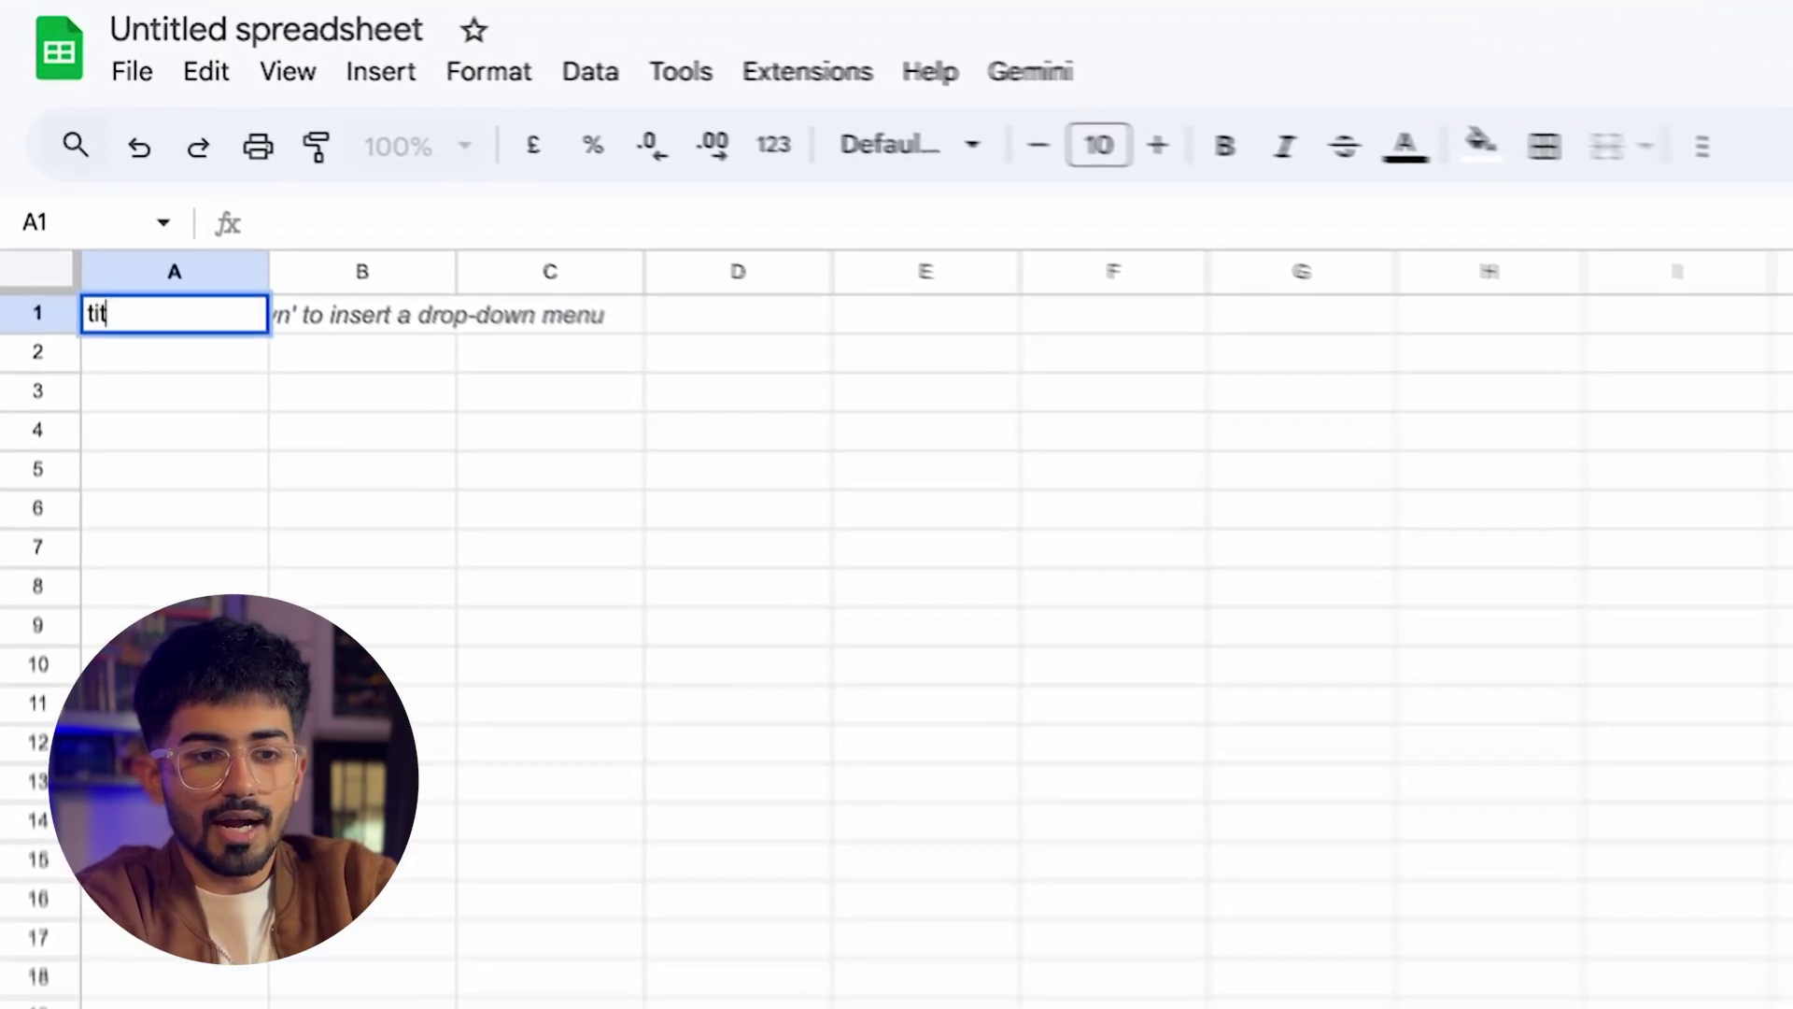
{"action": "type", "text": "le"}
{"action": "key", "text": "Tab"}
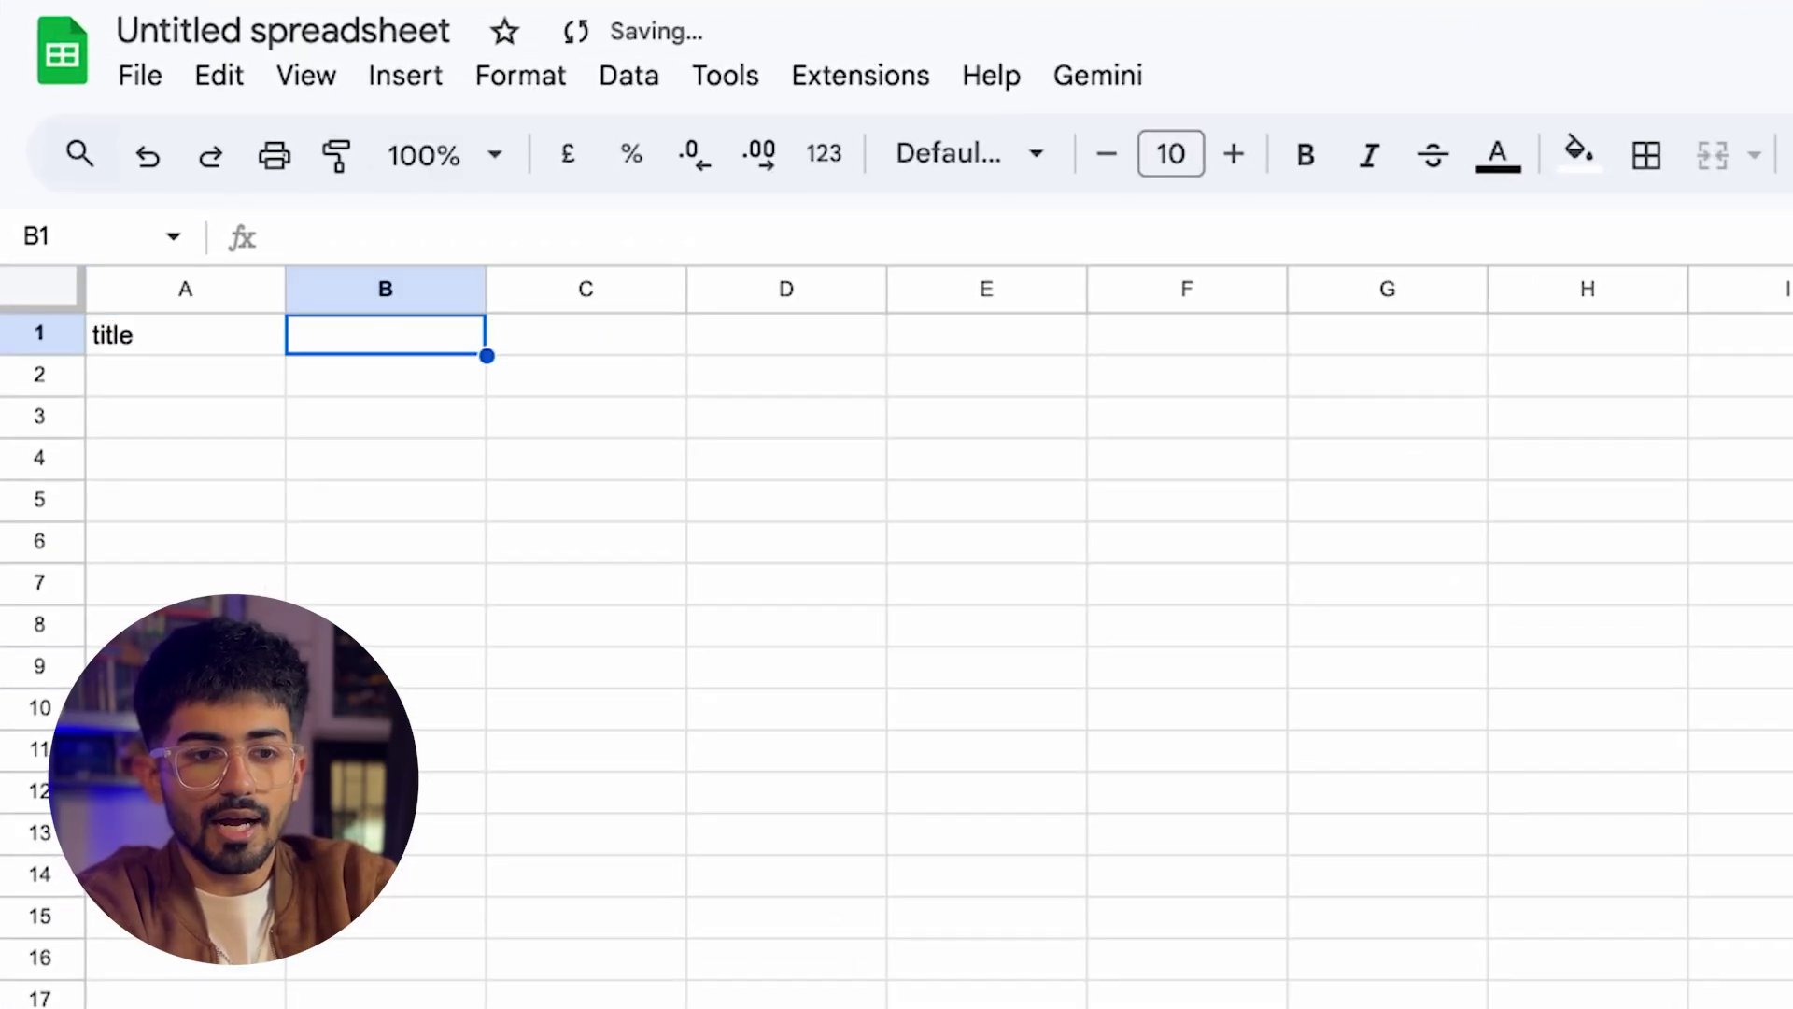
{"action": "type", "text": "address"}
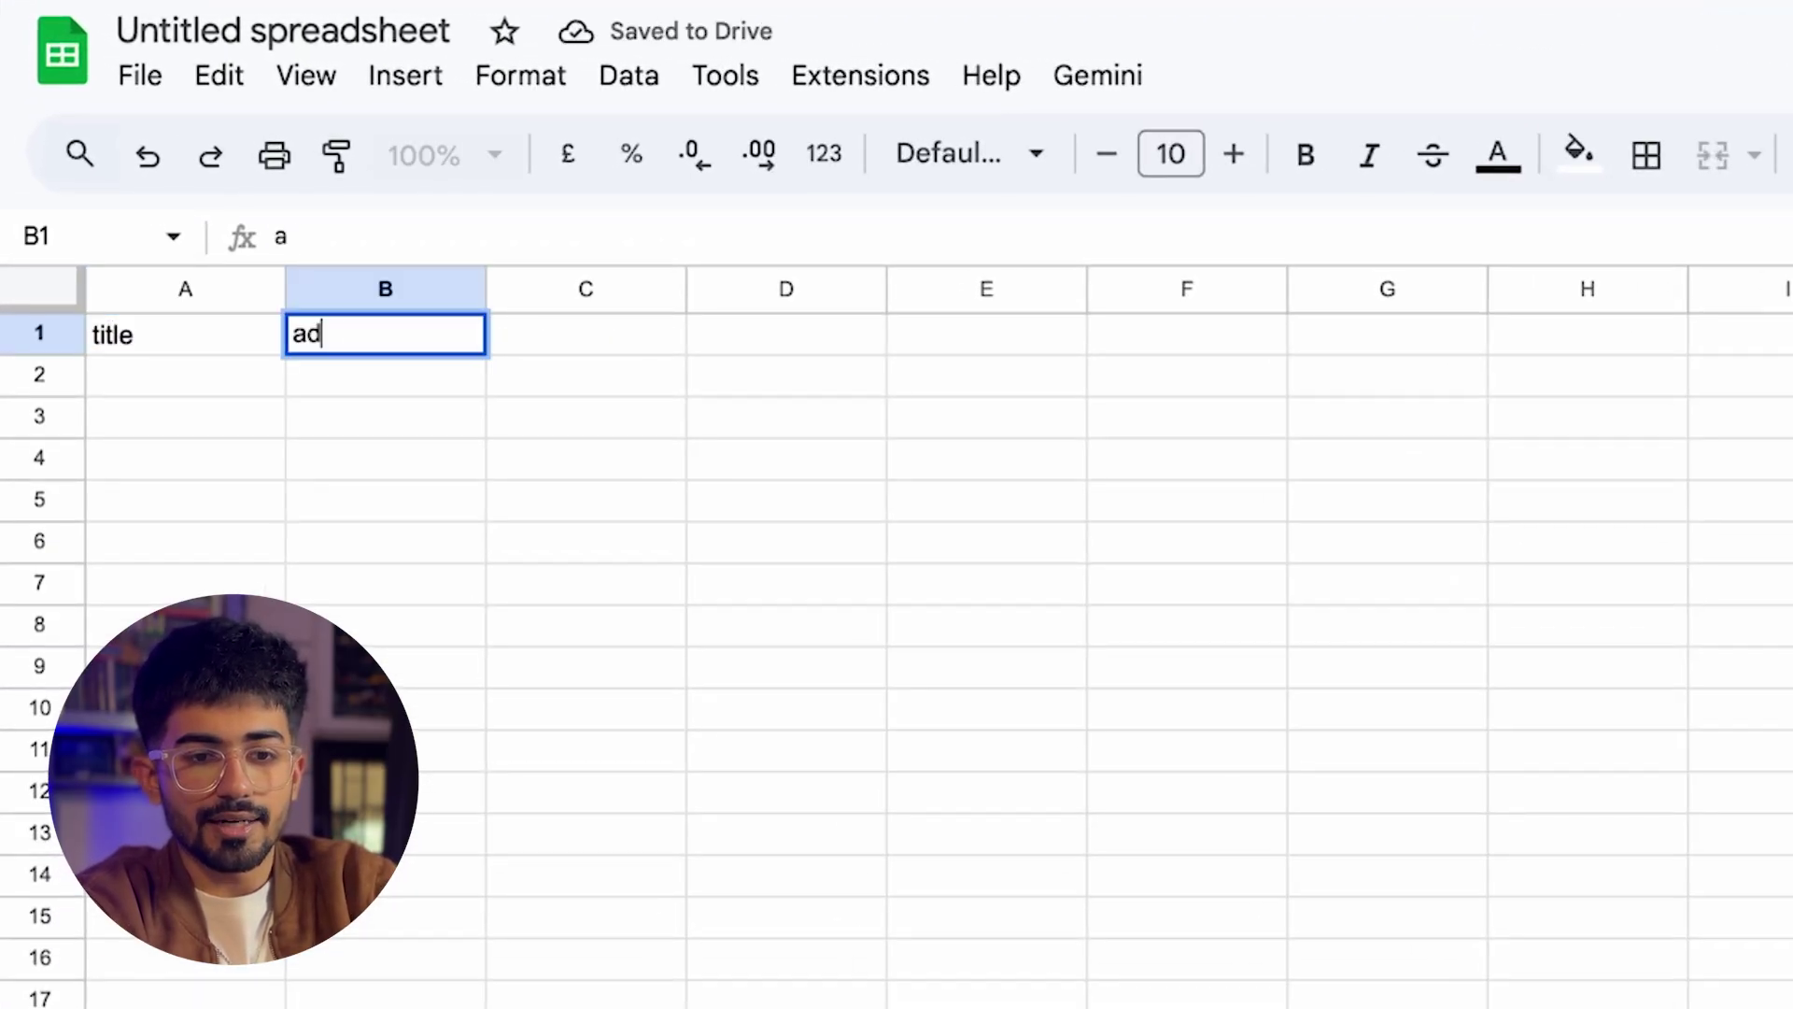
{"action": "key", "text": "Tab"}
{"action": "type", "text": "rating"}
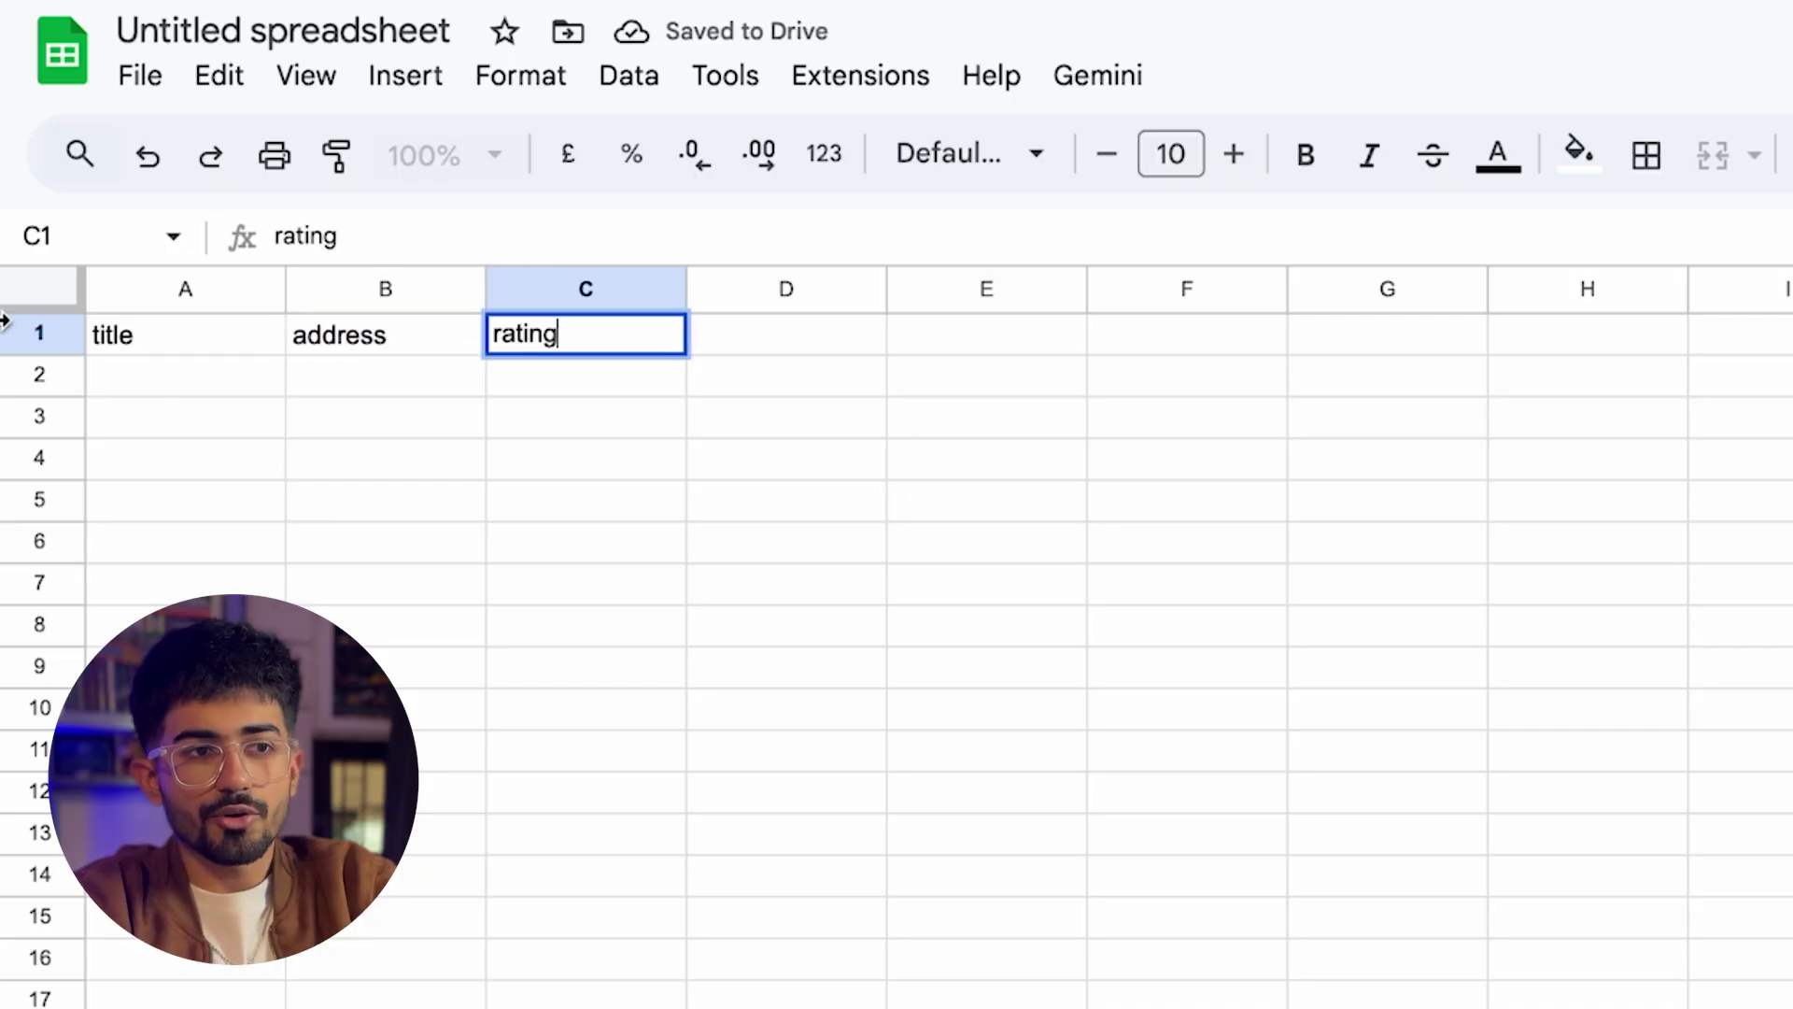
{"action": "double_click", "coordinate": [152, 333]}
{"action": "double_click", "coordinate": [154, 334]}
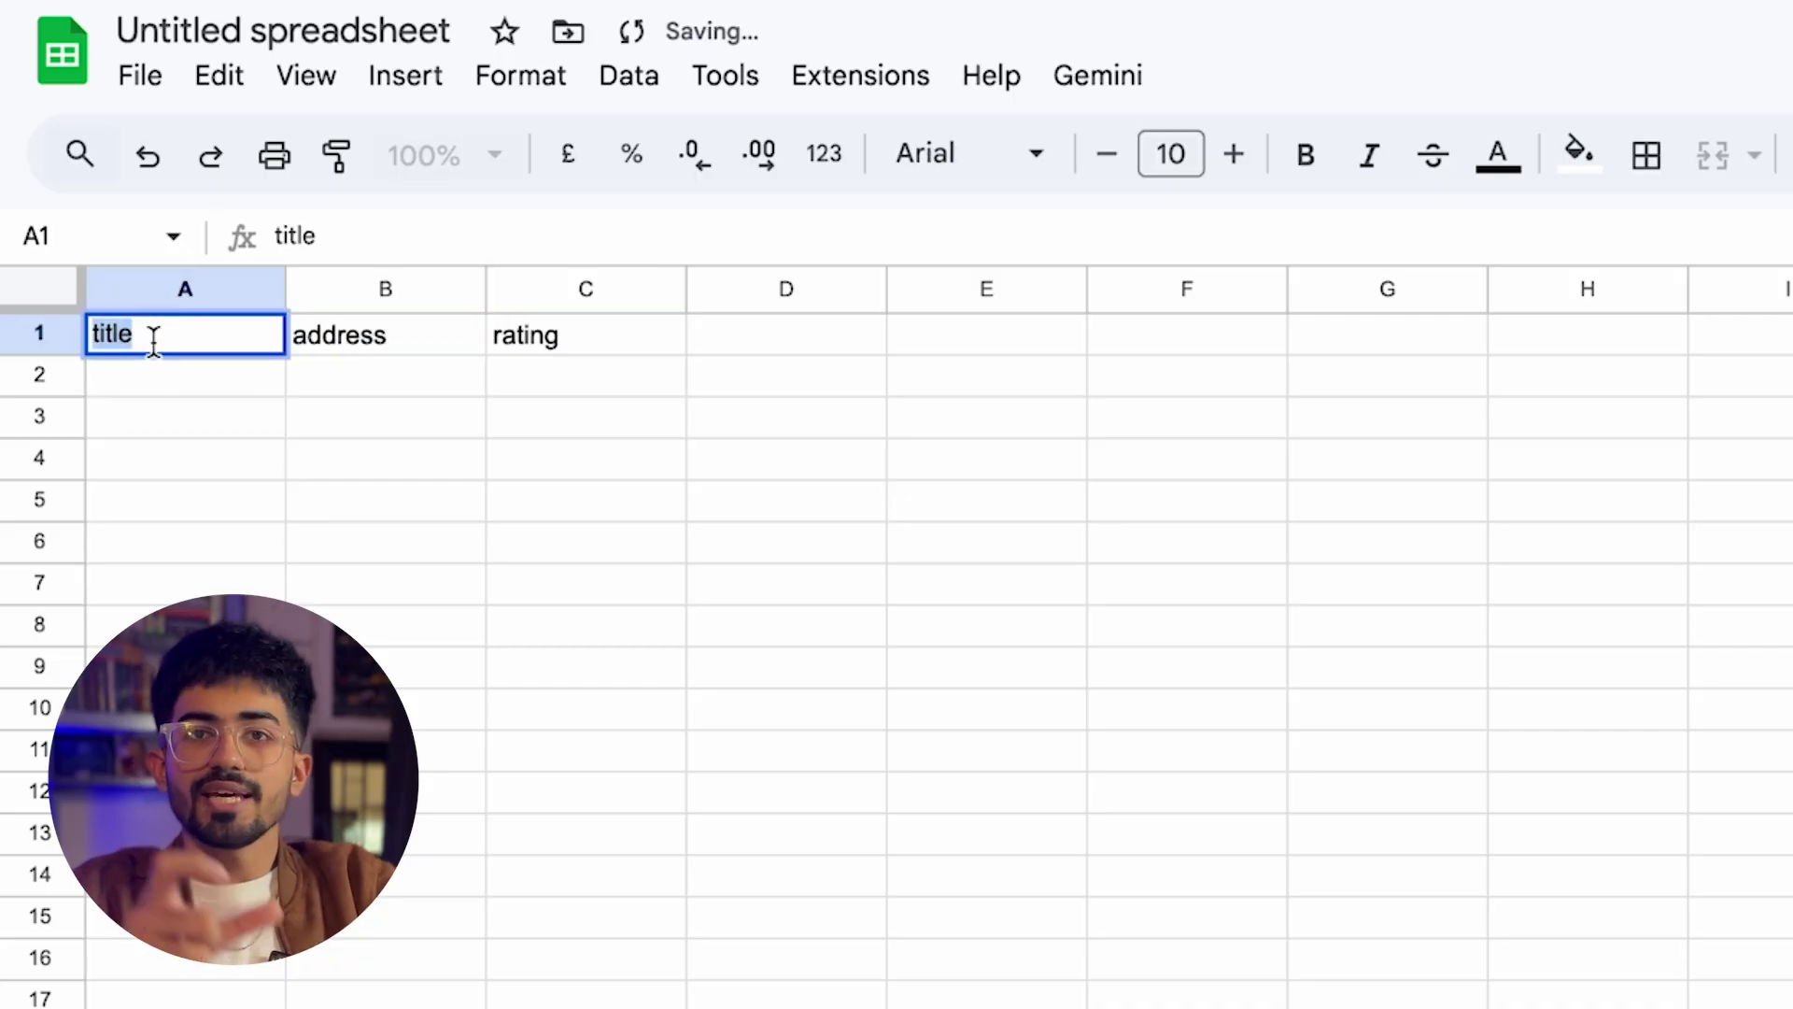
{"action": "type", "text": "name"}
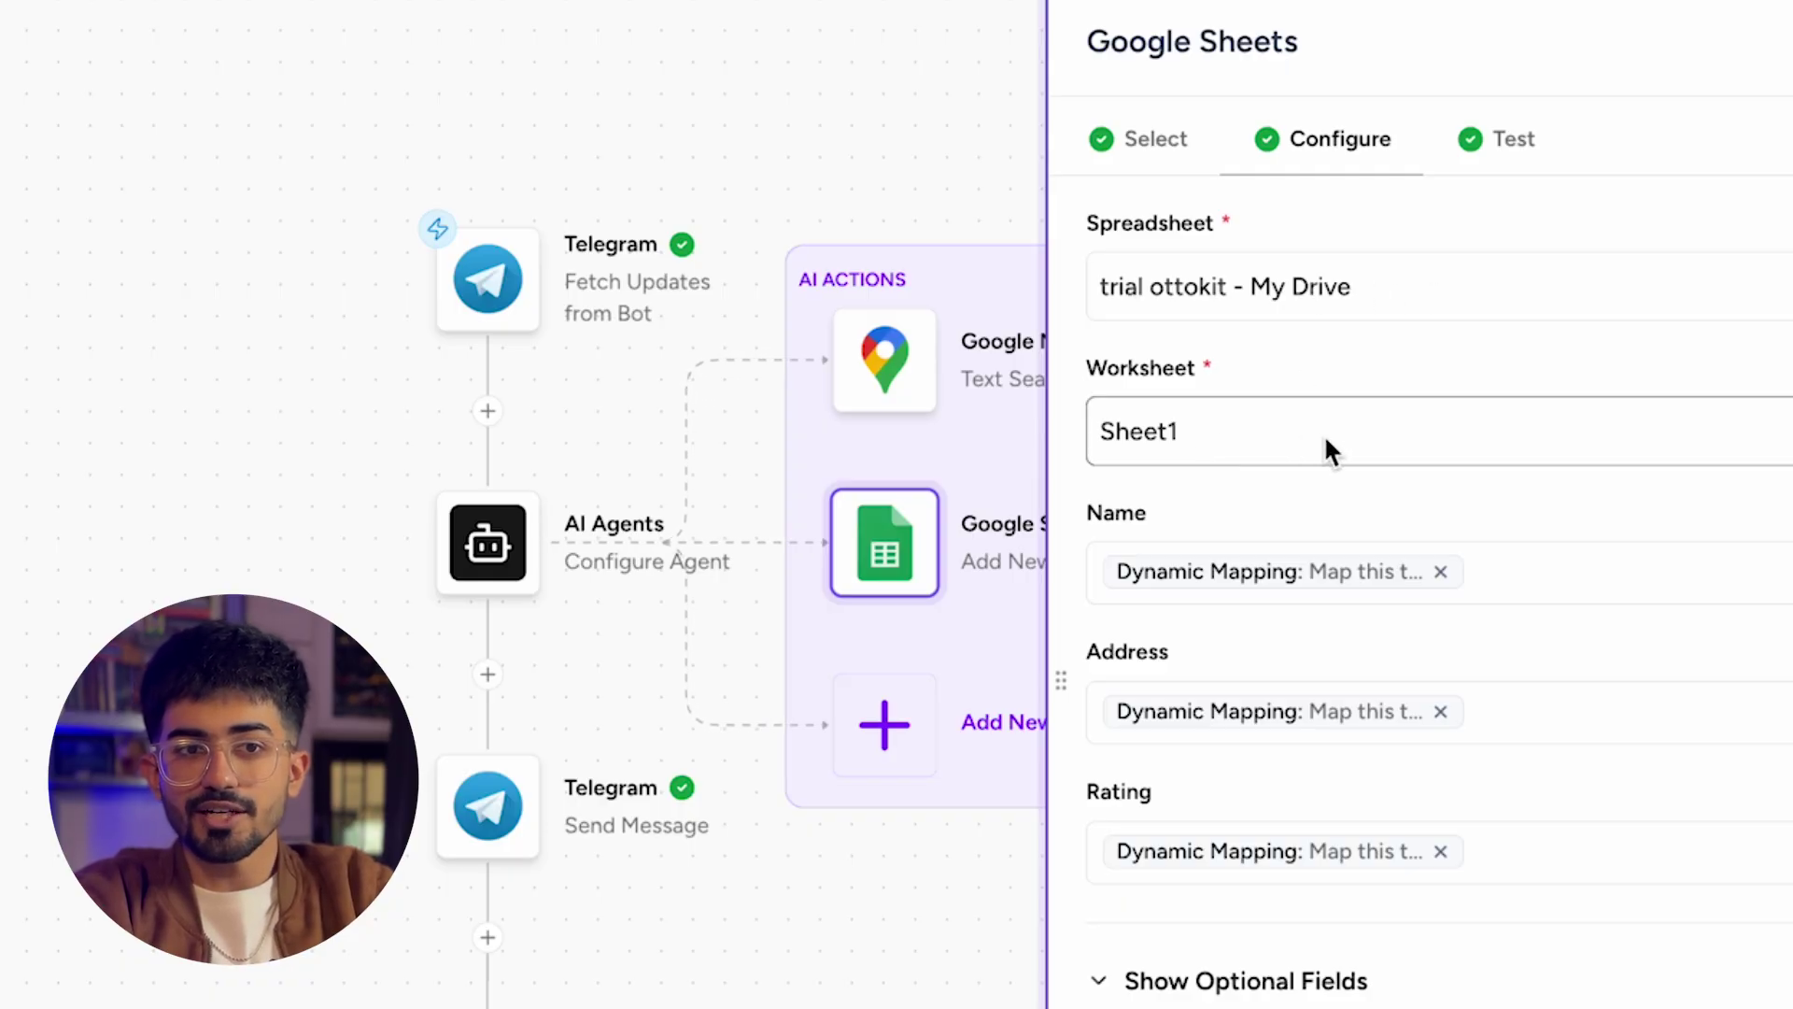
Clear the existing mapping from the Name field of the add-row step
{"action": "double_click", "coordinate": [1116, 512]}
{"action": "left_click", "coordinate": [1216, 491]}
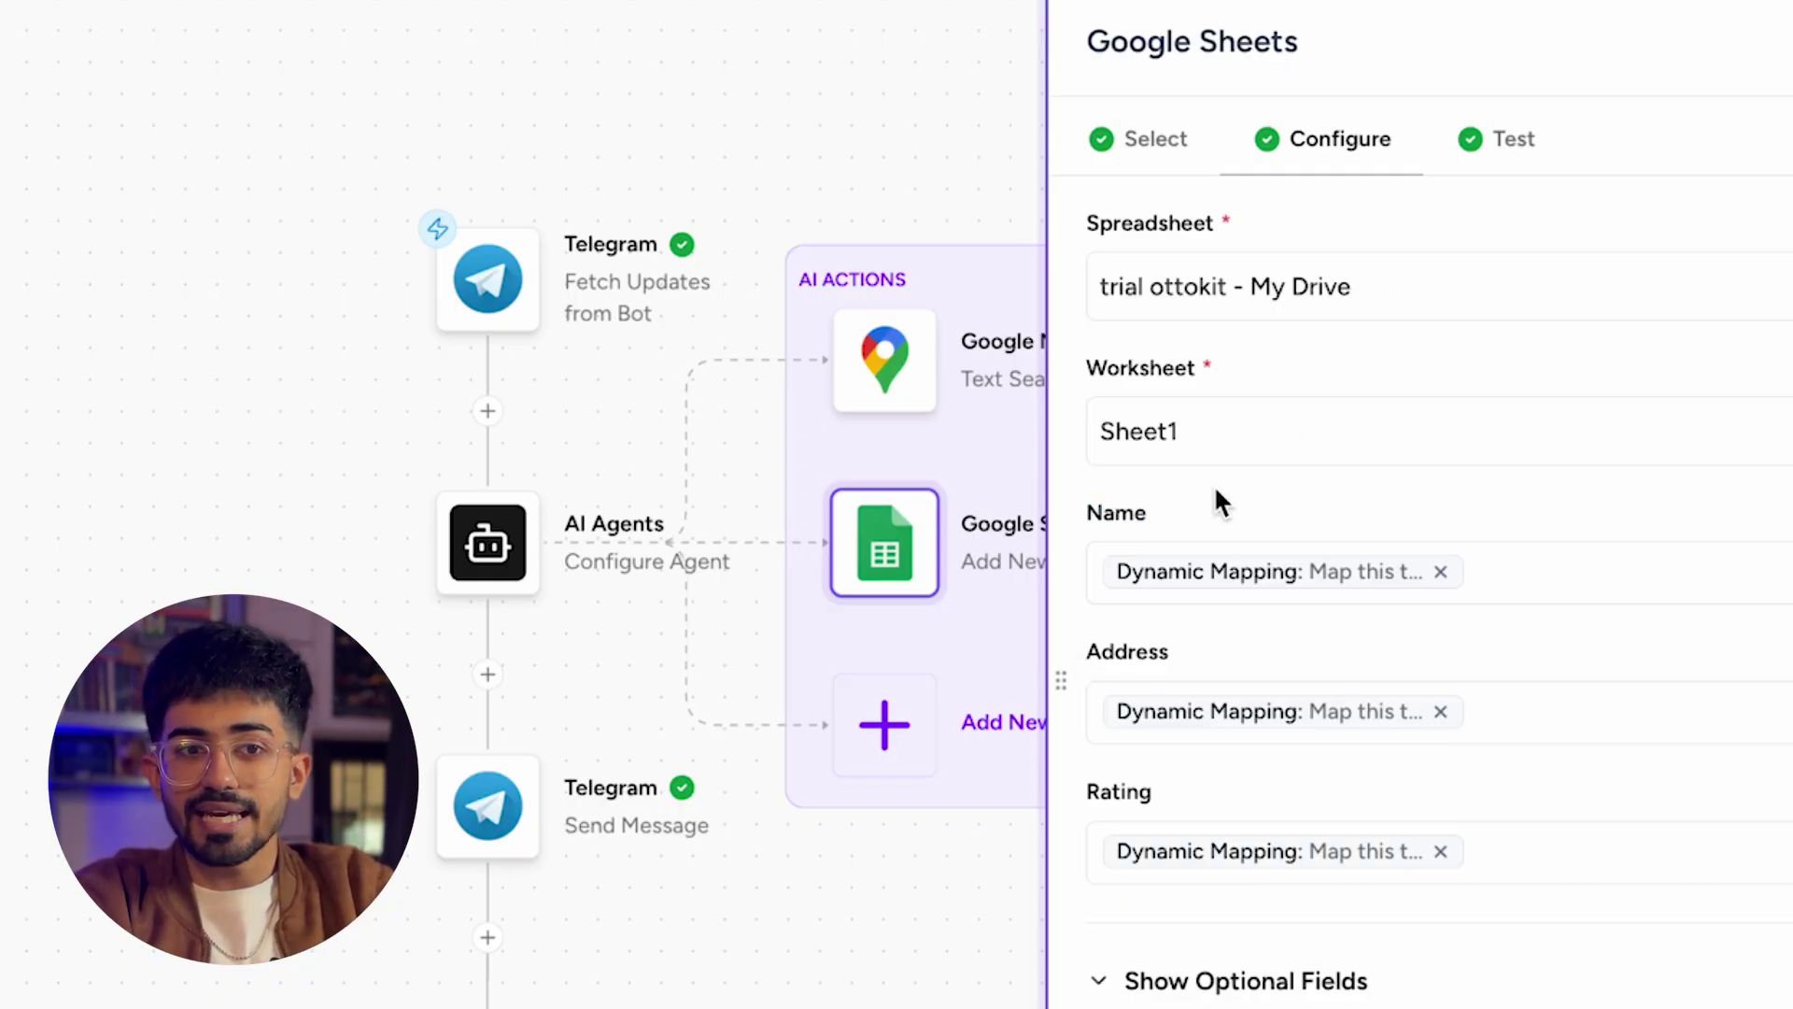
{"action": "double_click", "coordinate": [1095, 516]}
{"action": "left_click", "coordinate": [1095, 644]}
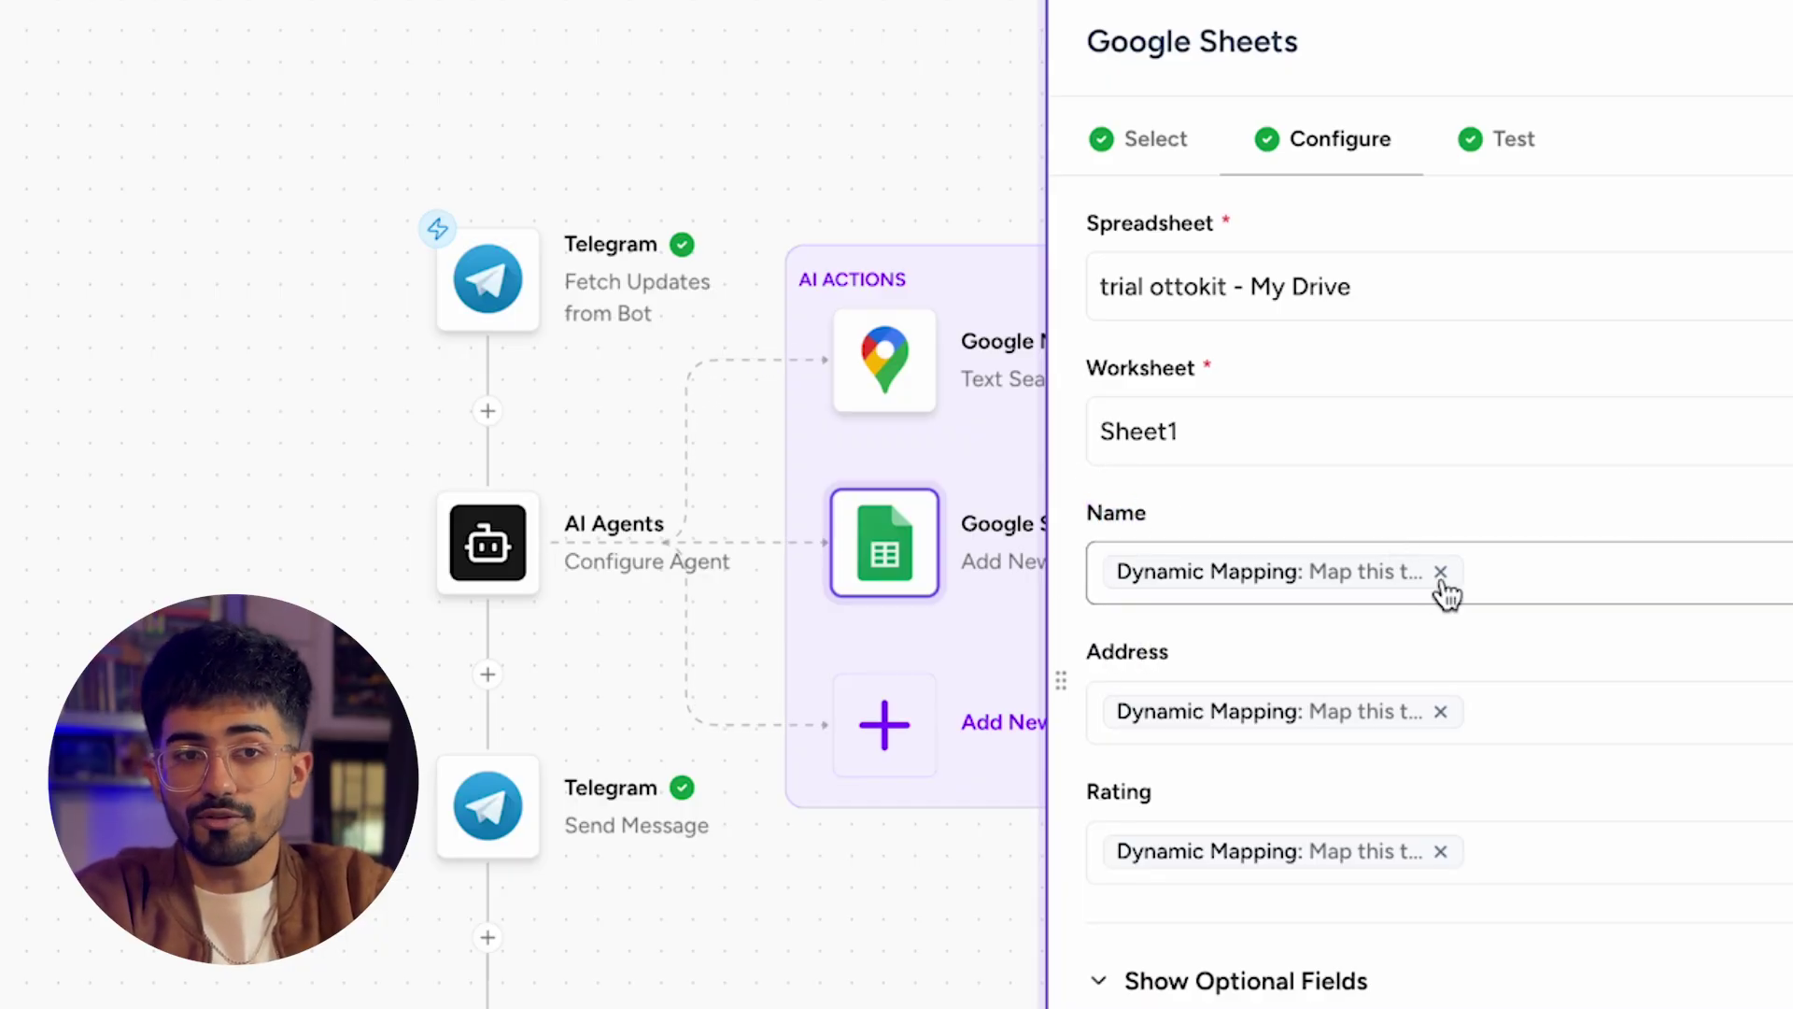
{"action": "left_click", "coordinate": [1210, 570]}
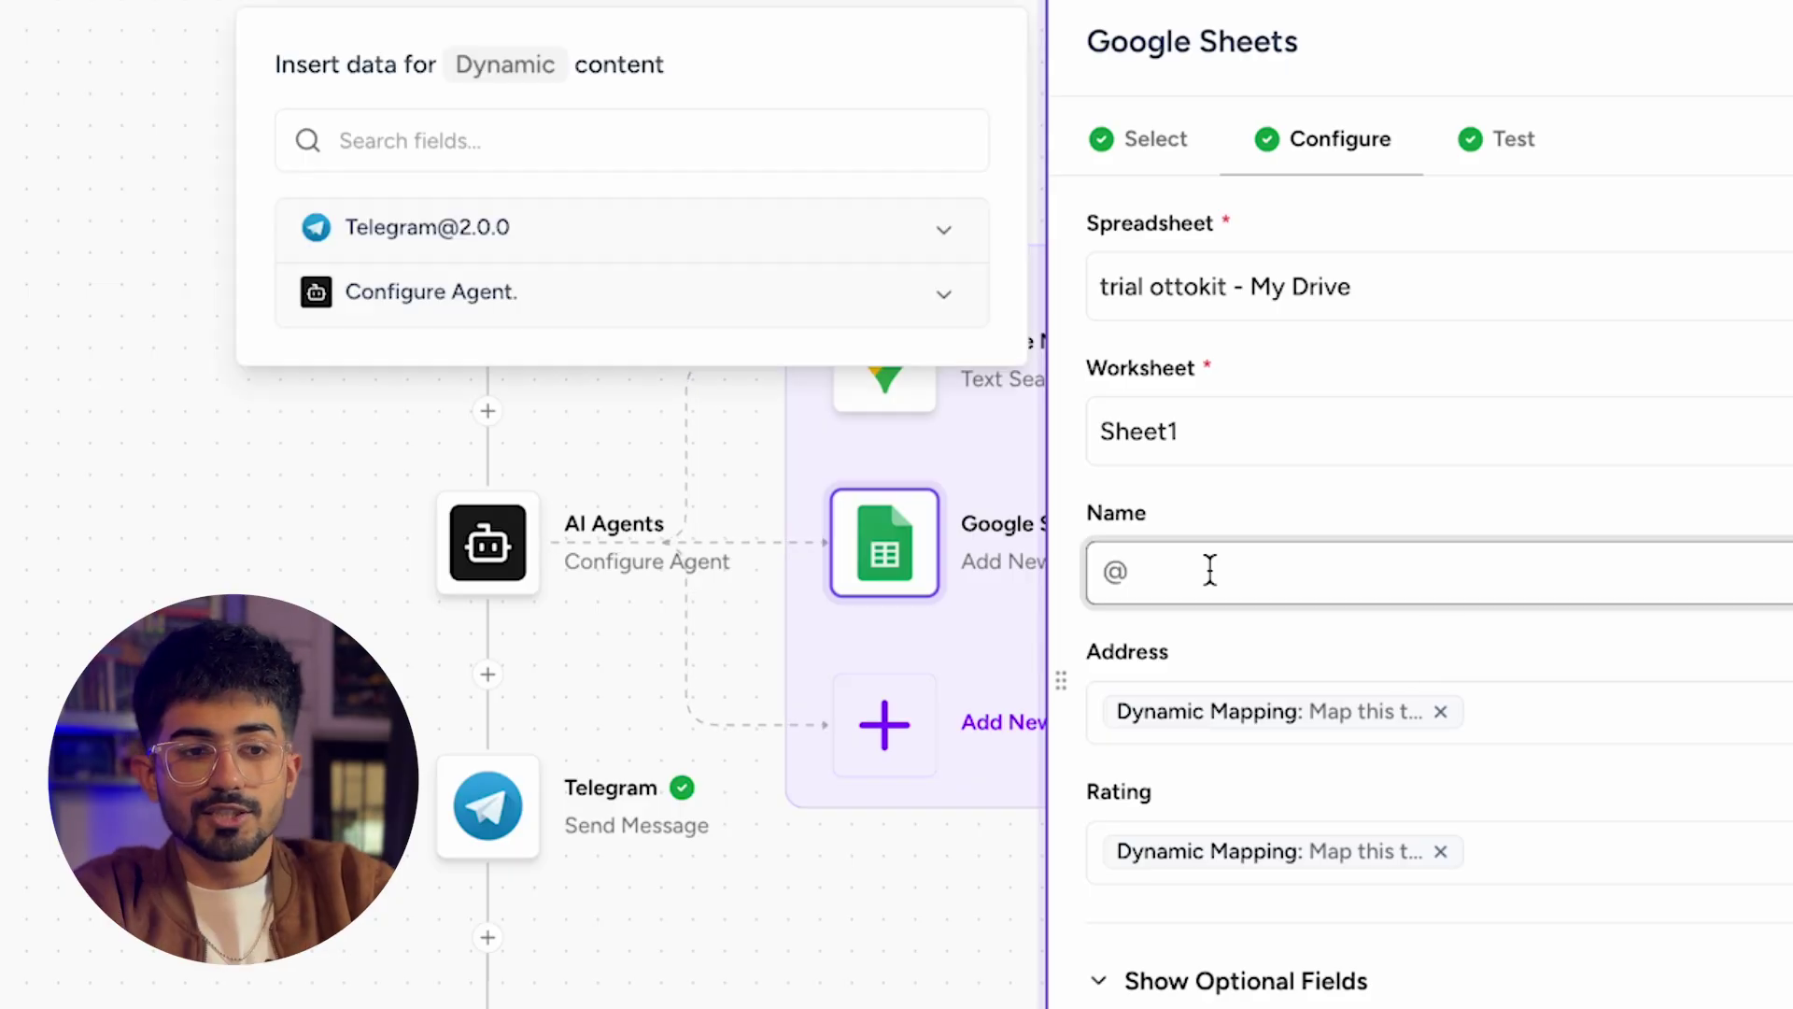
{"action": "key", "text": "BackSpace"}
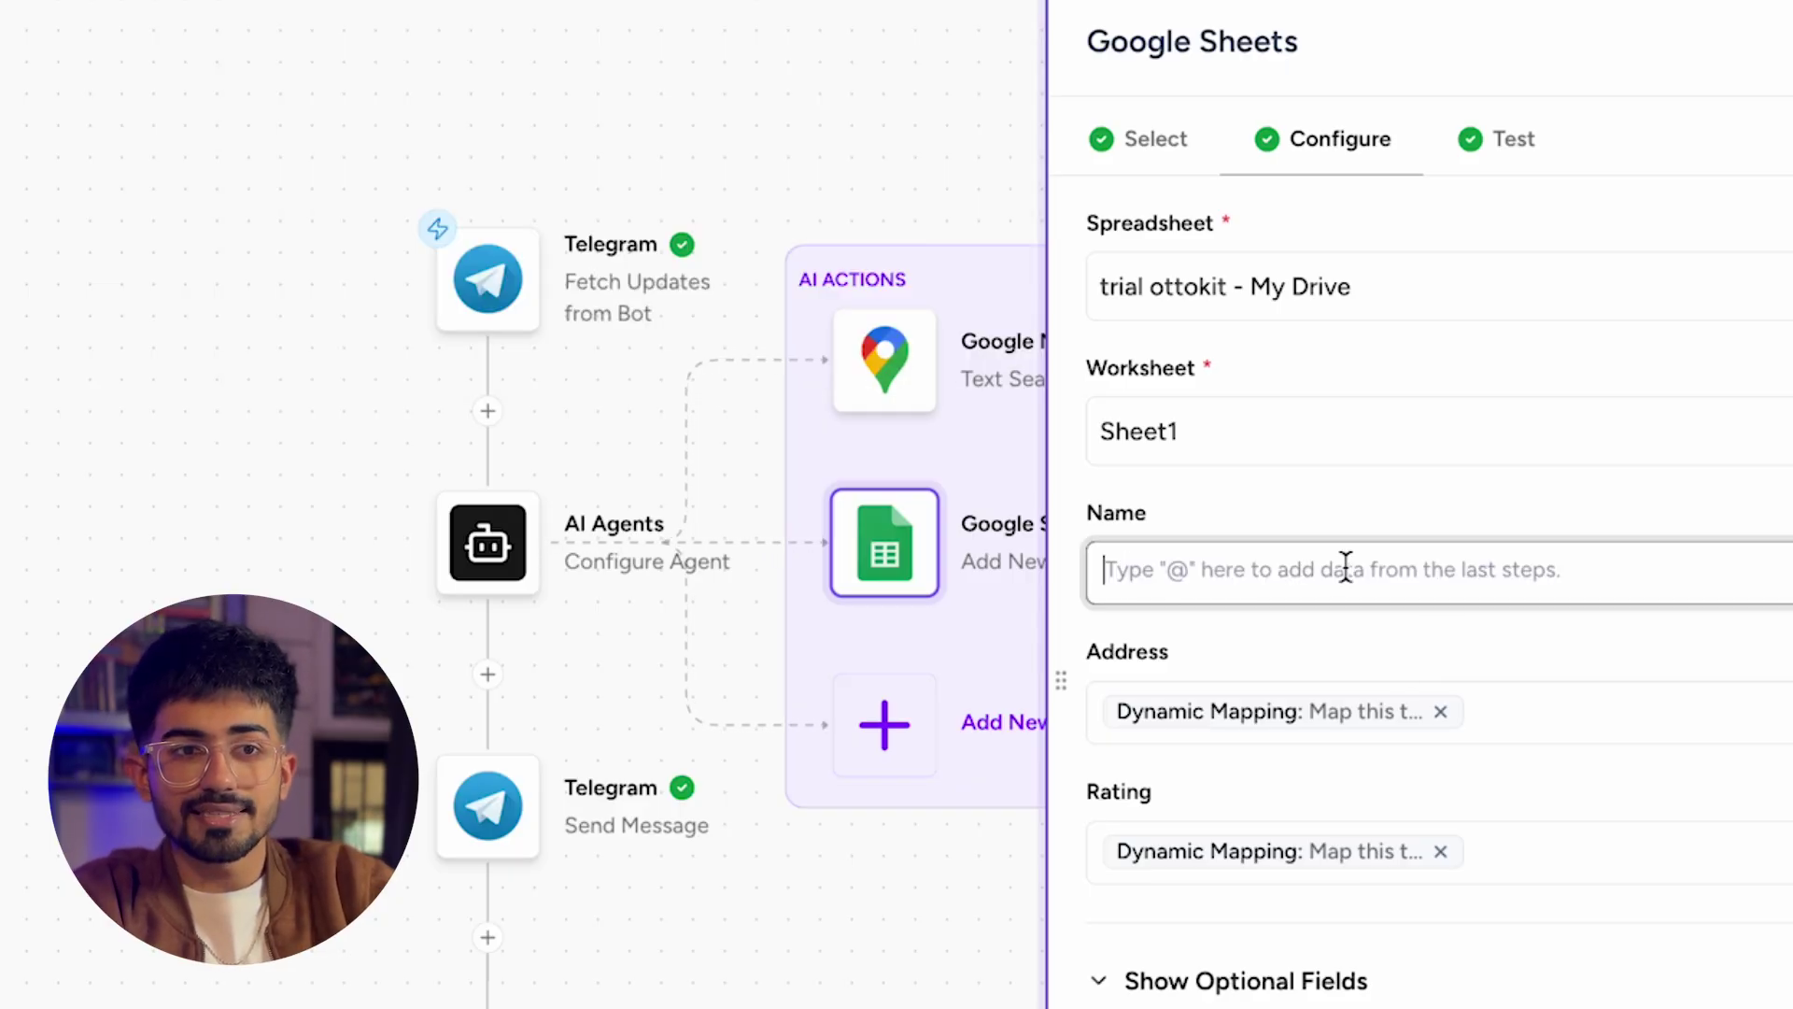
Map Name to the agent's Dynamic Mapping value, test the add-row step, and close it
{"action": "type", "text": "@"}
{"action": "left_click", "coordinate": [602, 315]}
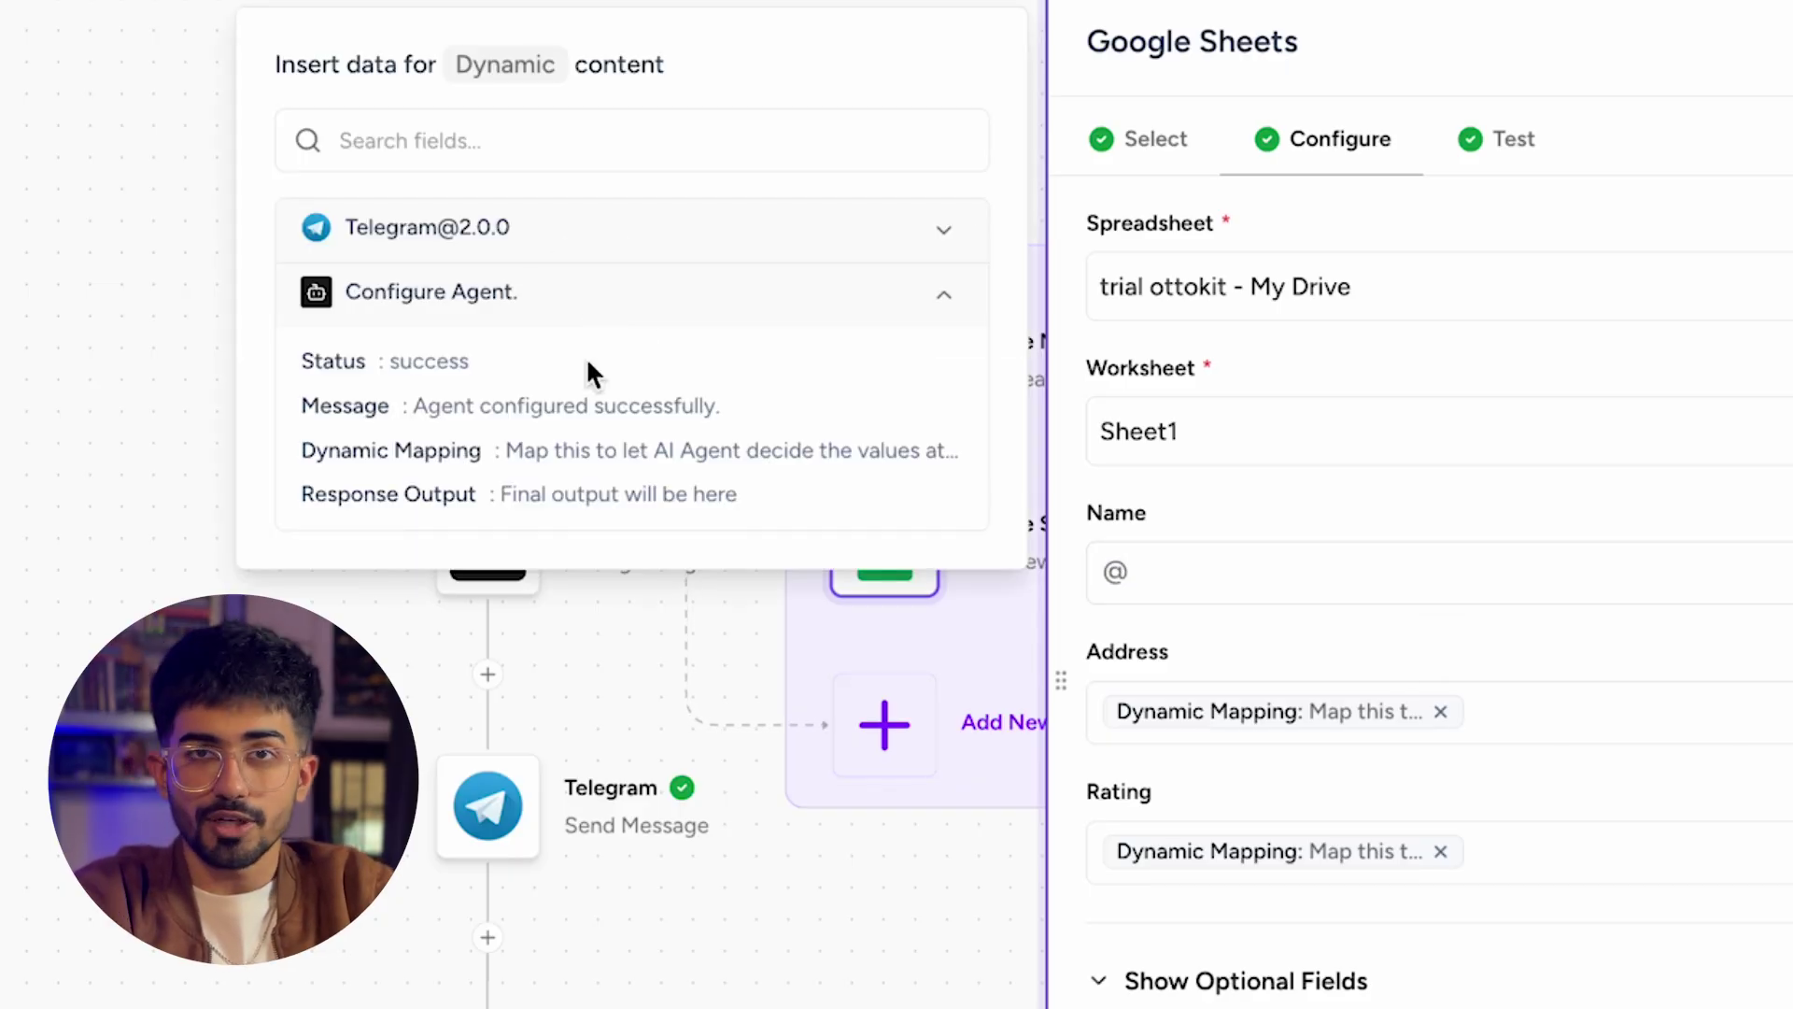
{"action": "left_click", "coordinate": [500, 468]}
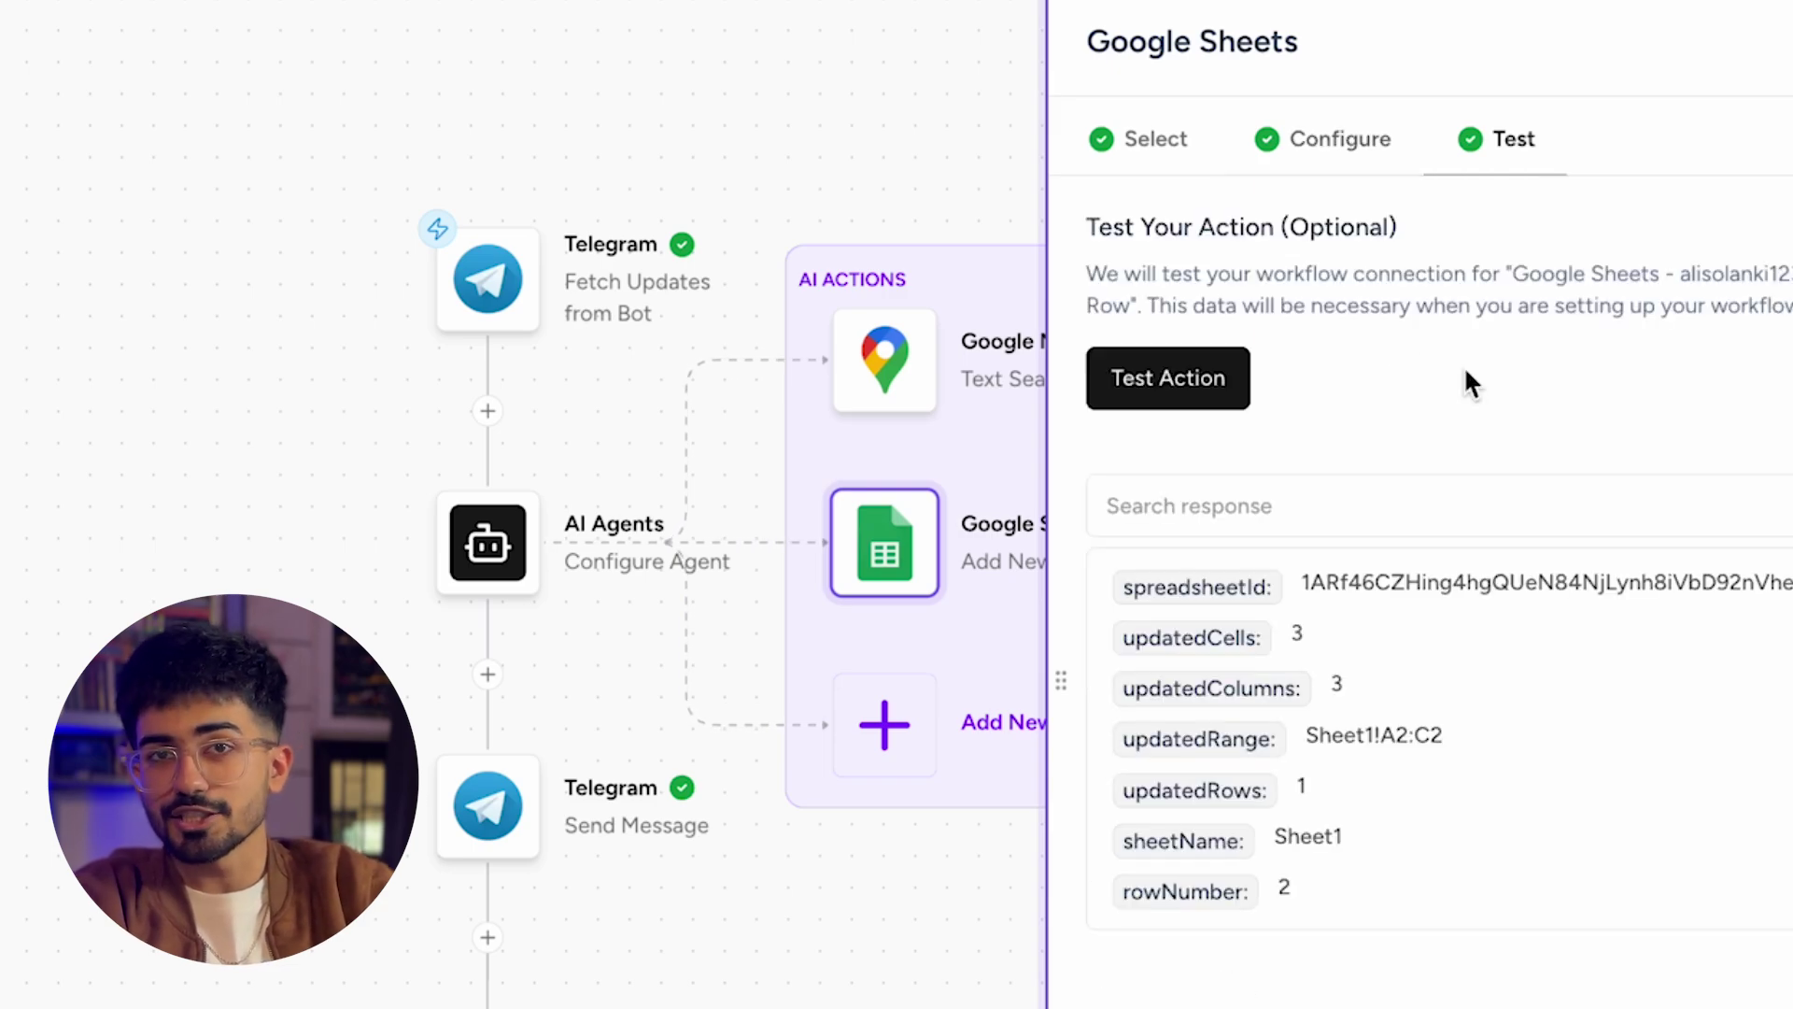
{"action": "left_click", "coordinate": [1196, 406]}
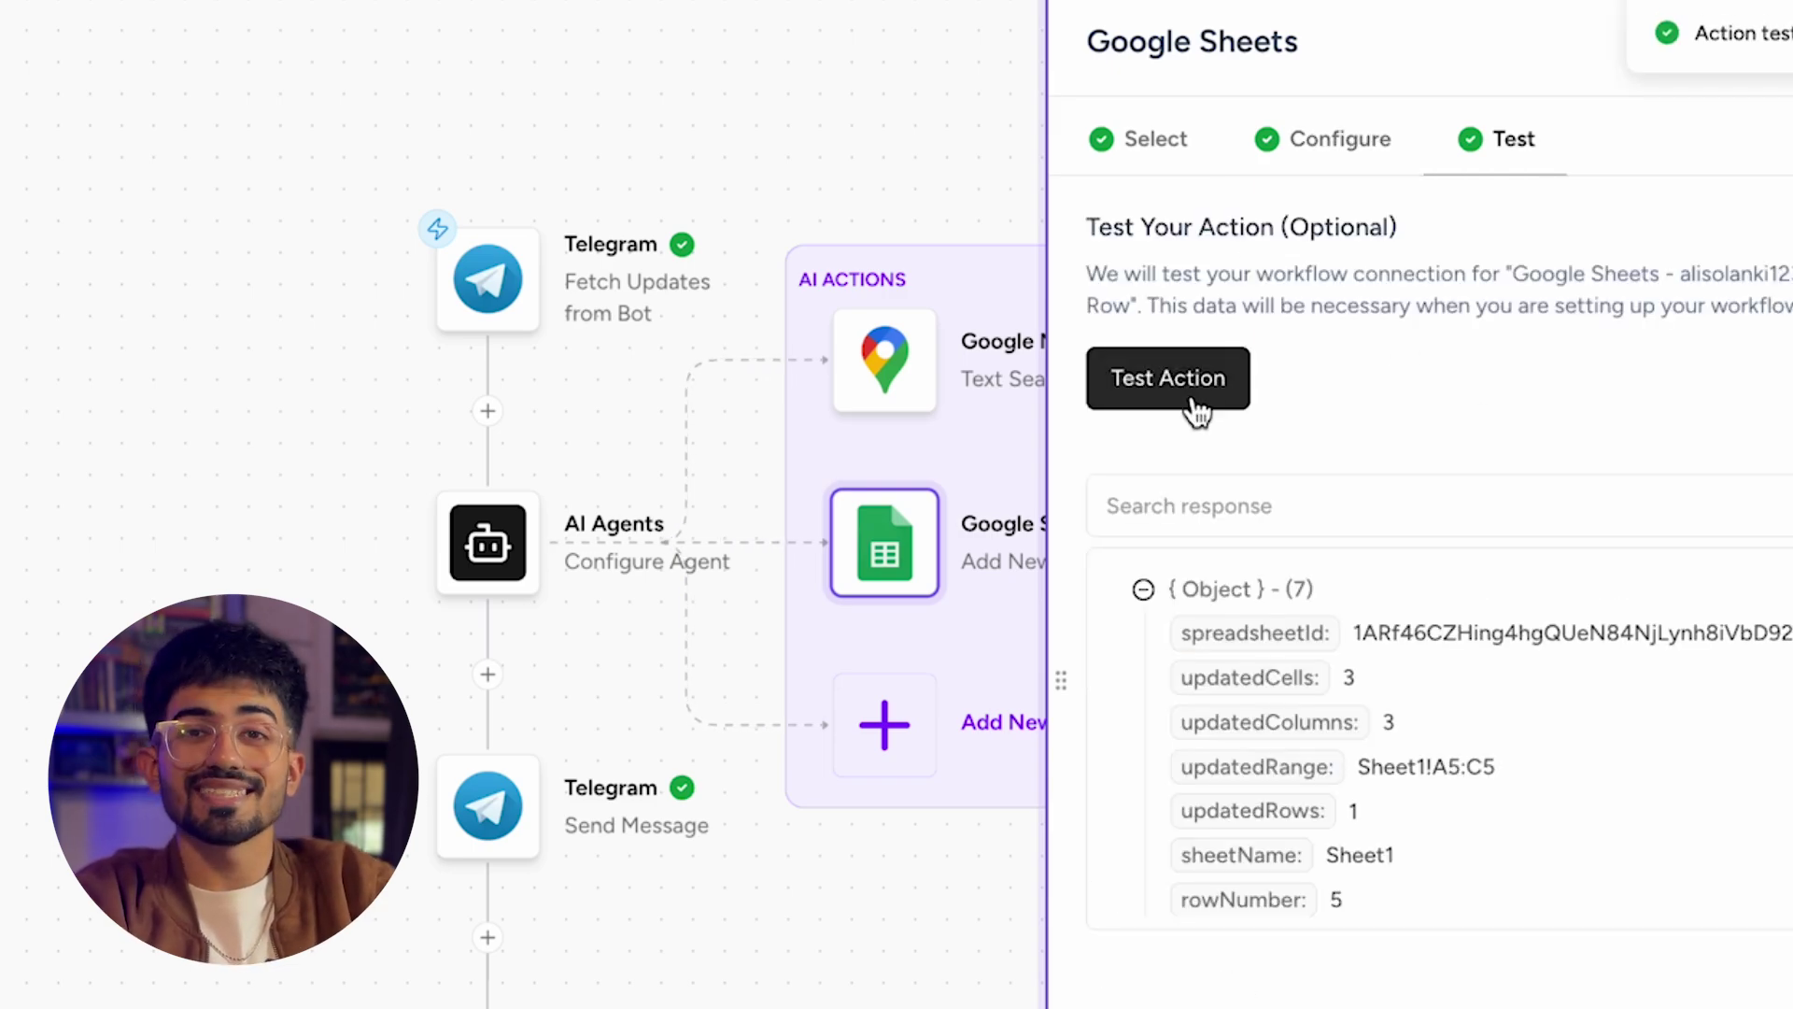
{"action": "left_click", "coordinate": [689, 936]}
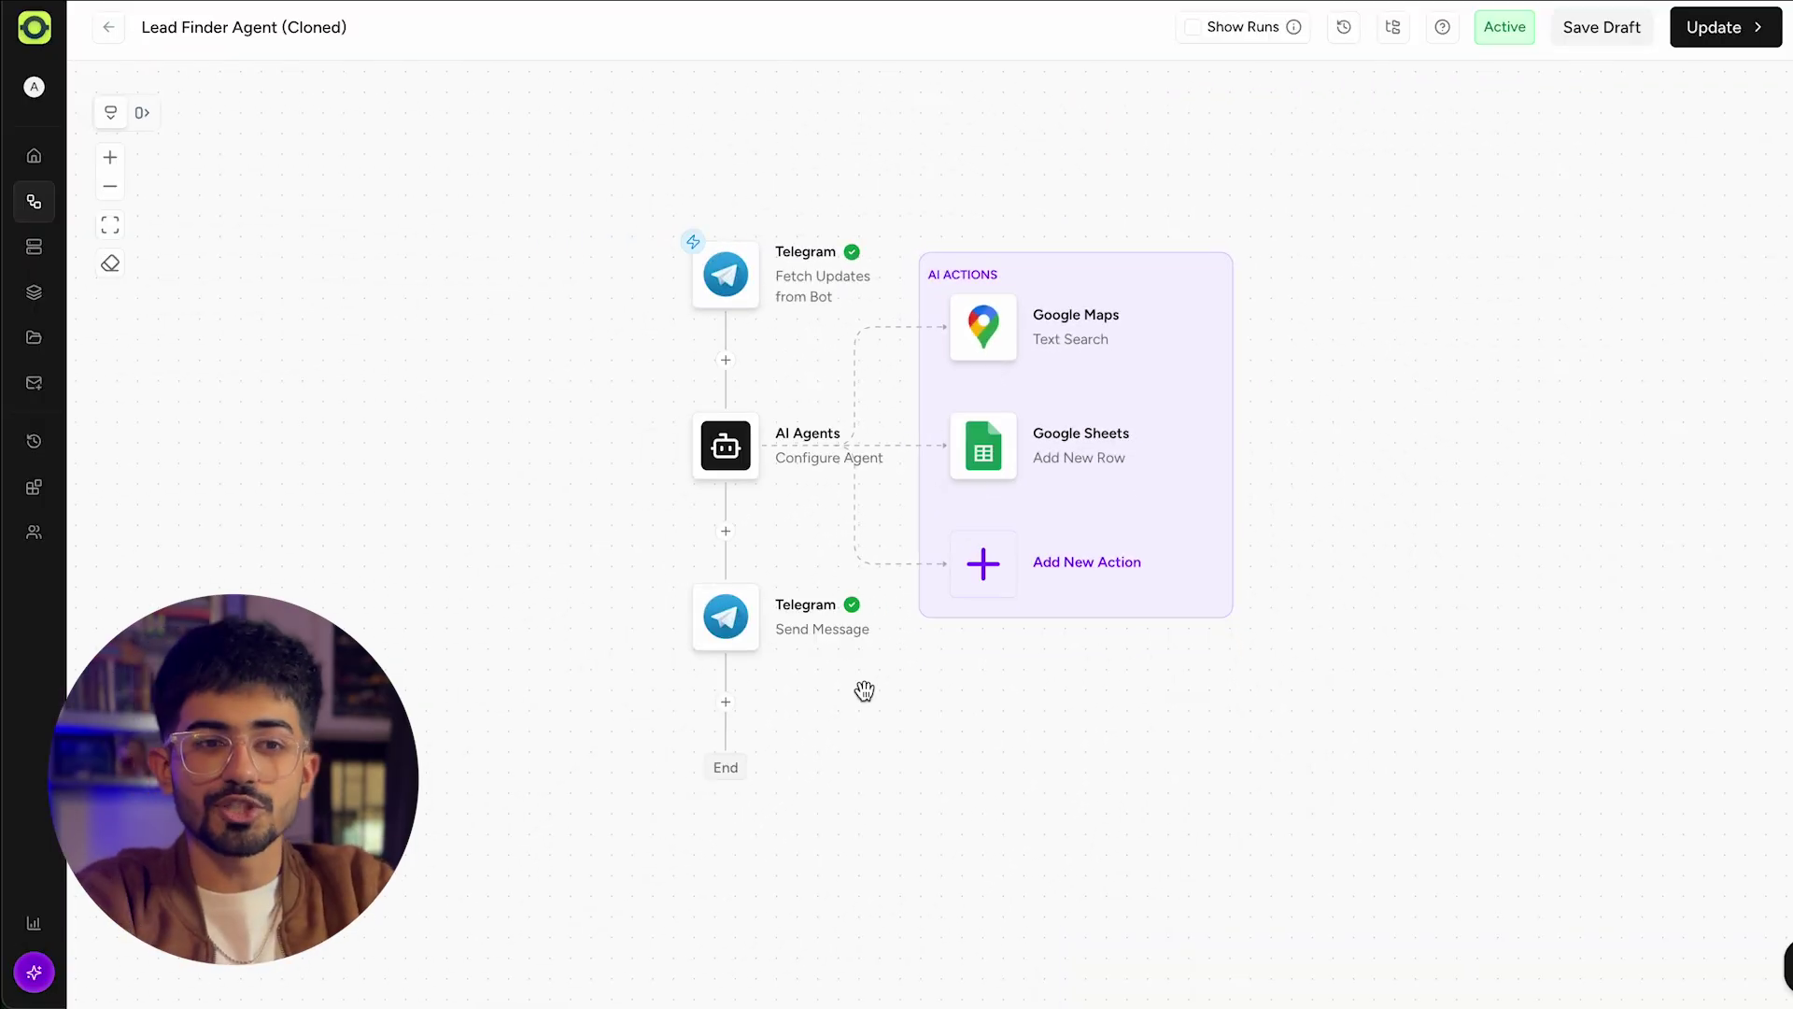
Keep the Telegram Send Message step's Parse Mode set to HTML
{"action": "left_click", "coordinate": [725, 616]}
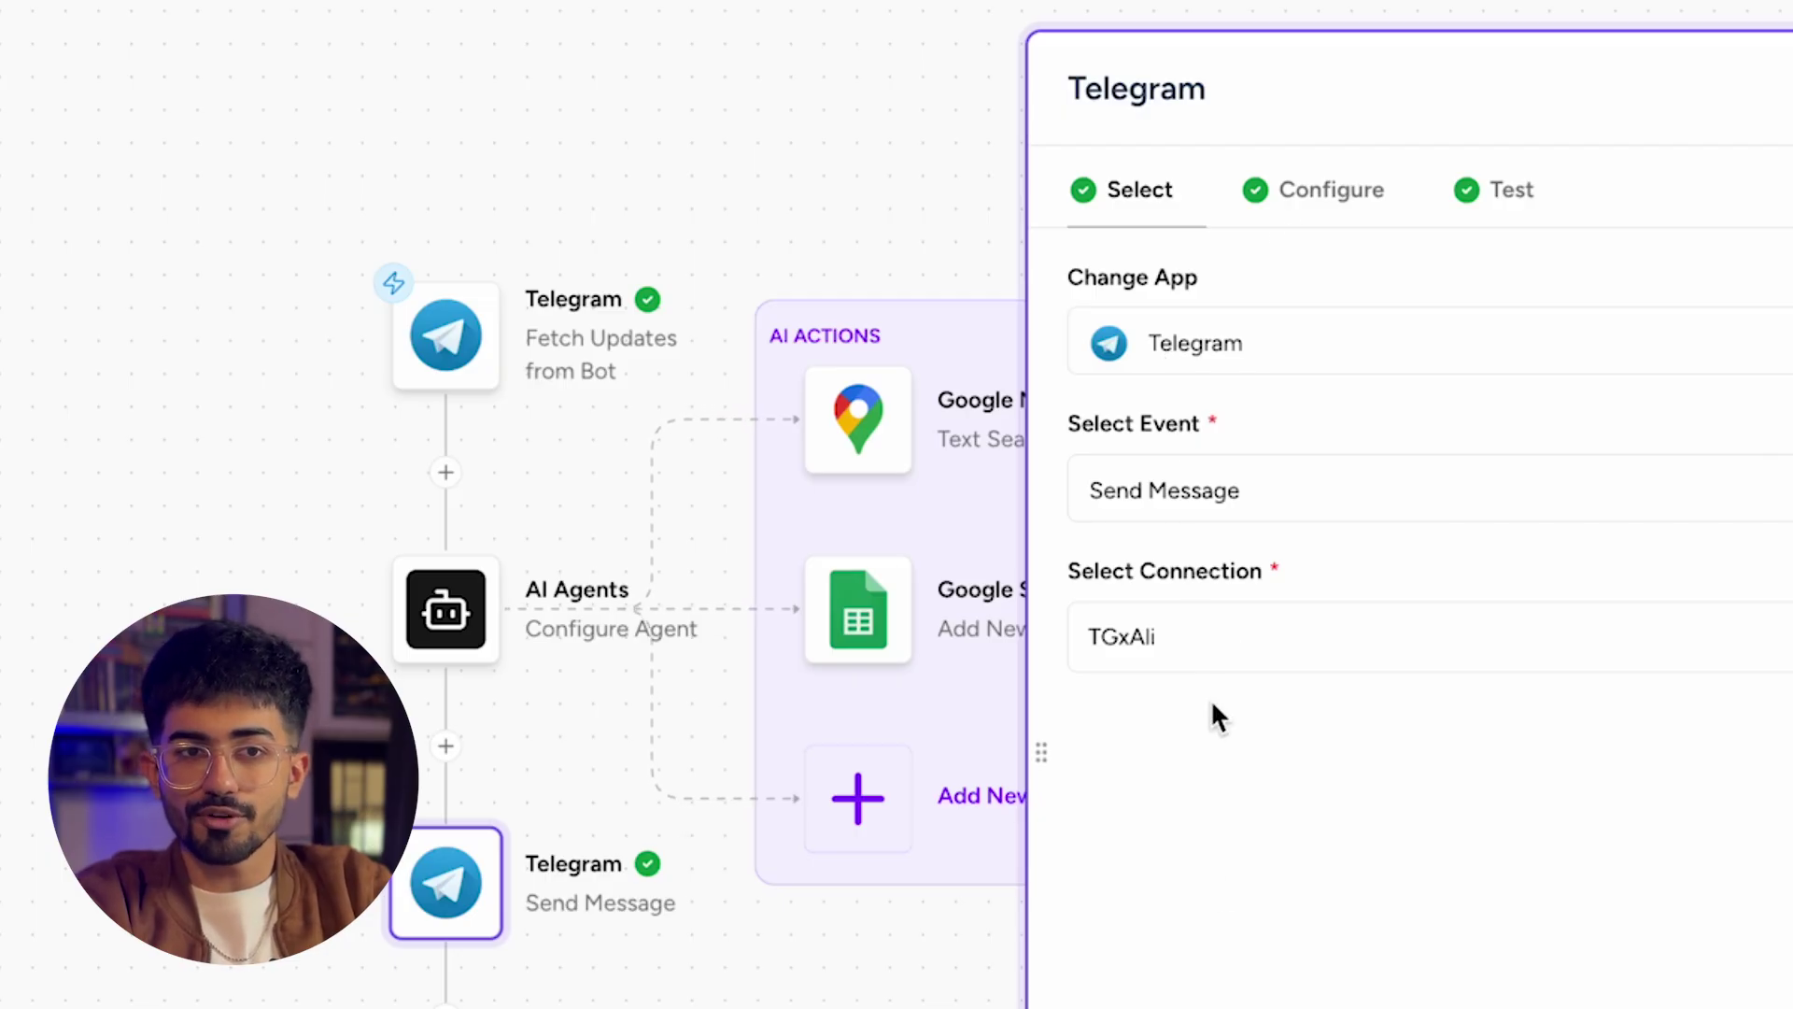
{"action": "left_click", "coordinate": [1321, 193]}
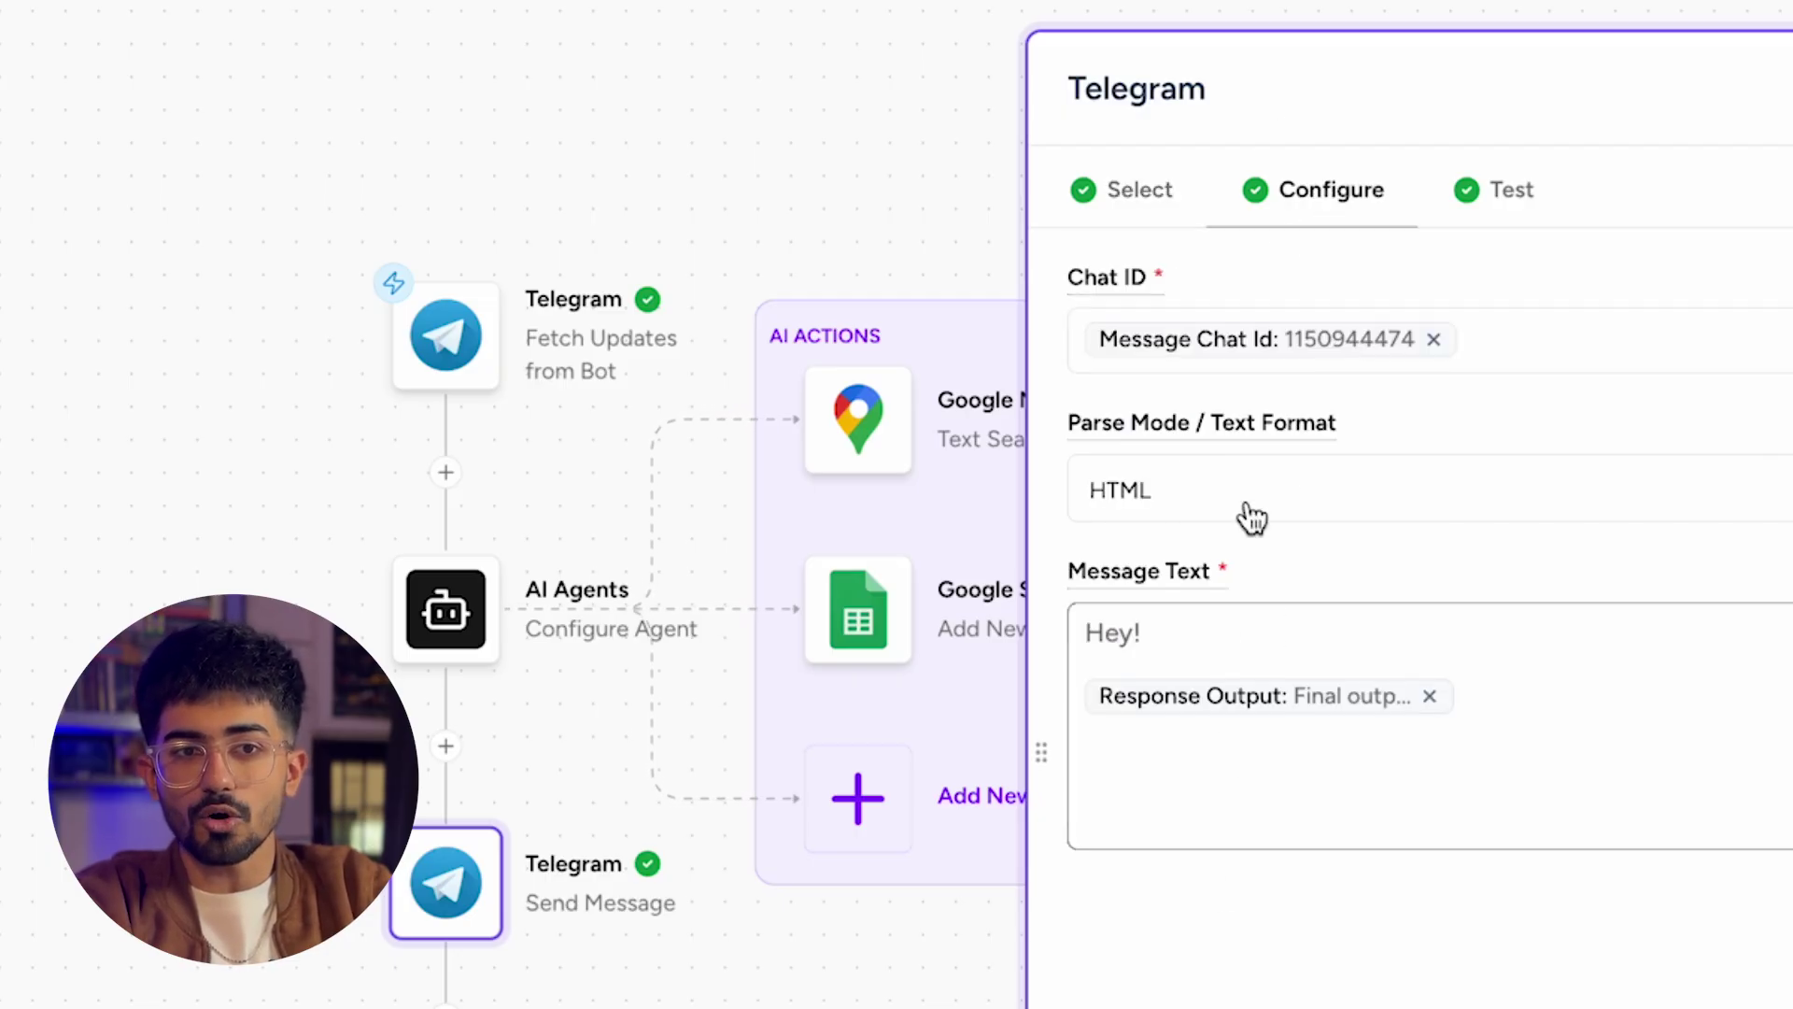
{"action": "left_click", "coordinate": [1138, 505]}
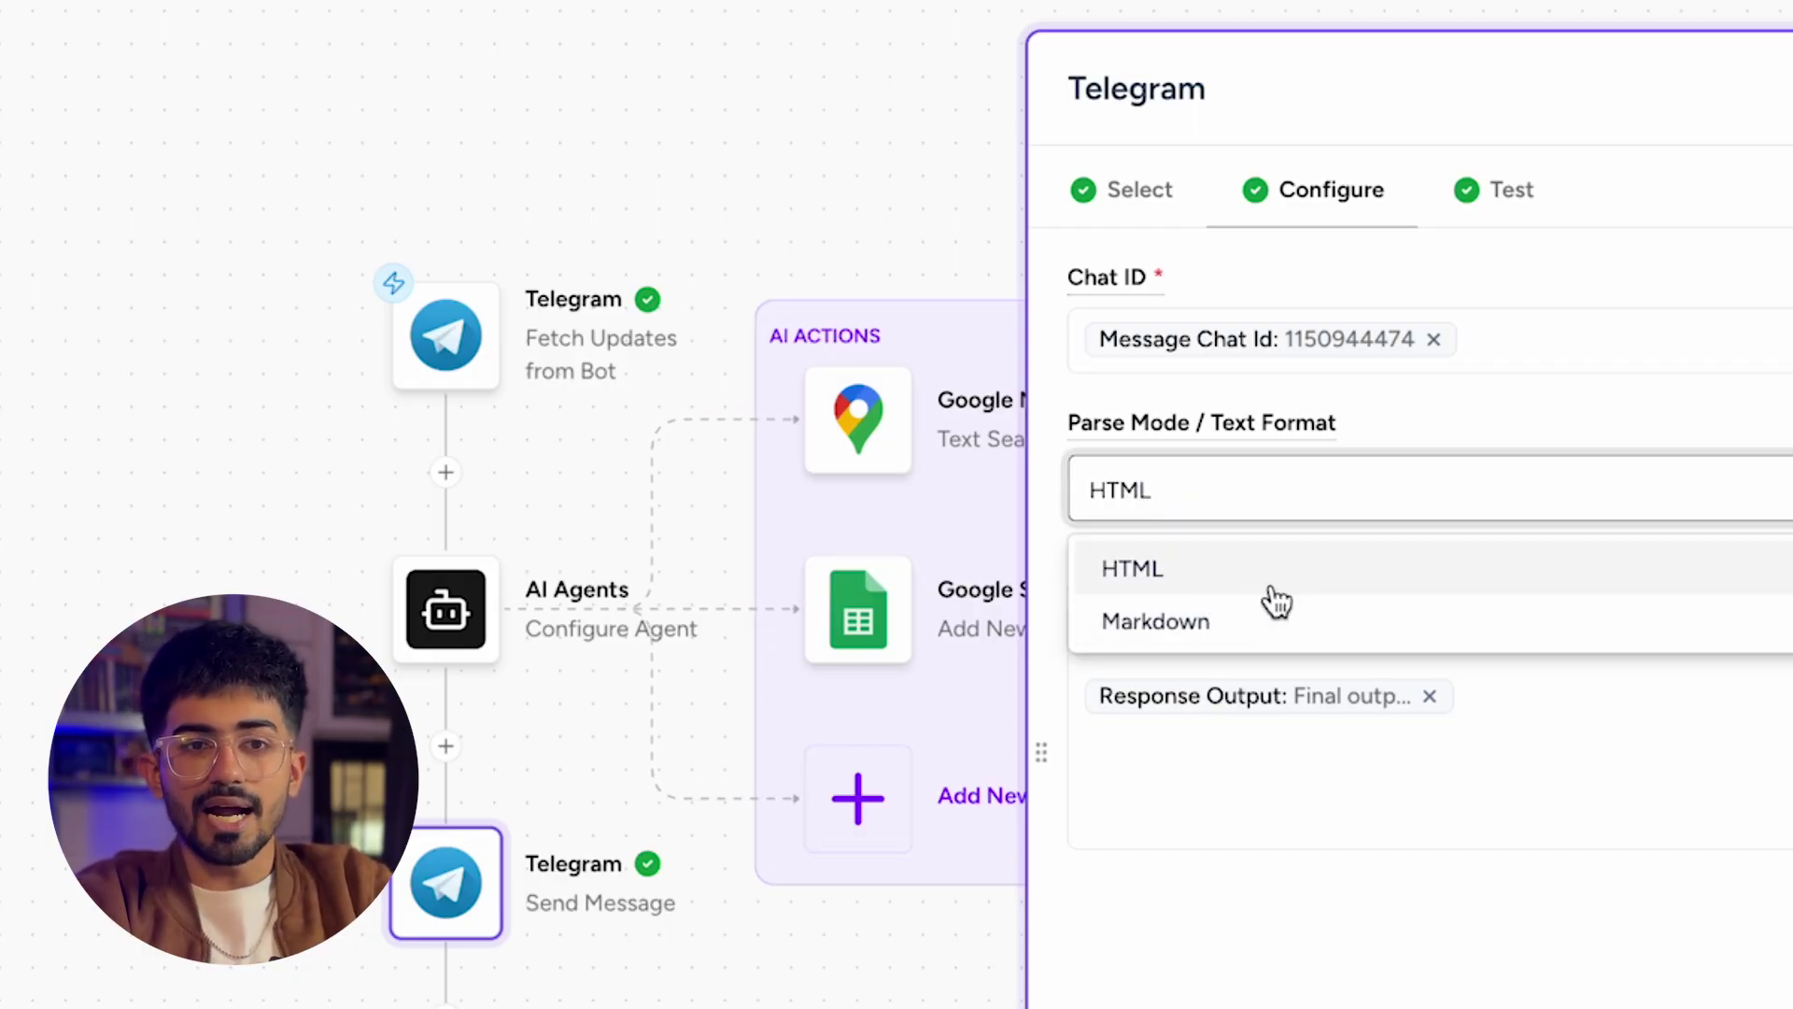
{"action": "left_click", "coordinate": [1277, 920]}
Re-insert the agent's Response Output after 'Hey!' in the message and test the step
{"action": "left_click", "coordinate": [1134, 627]}
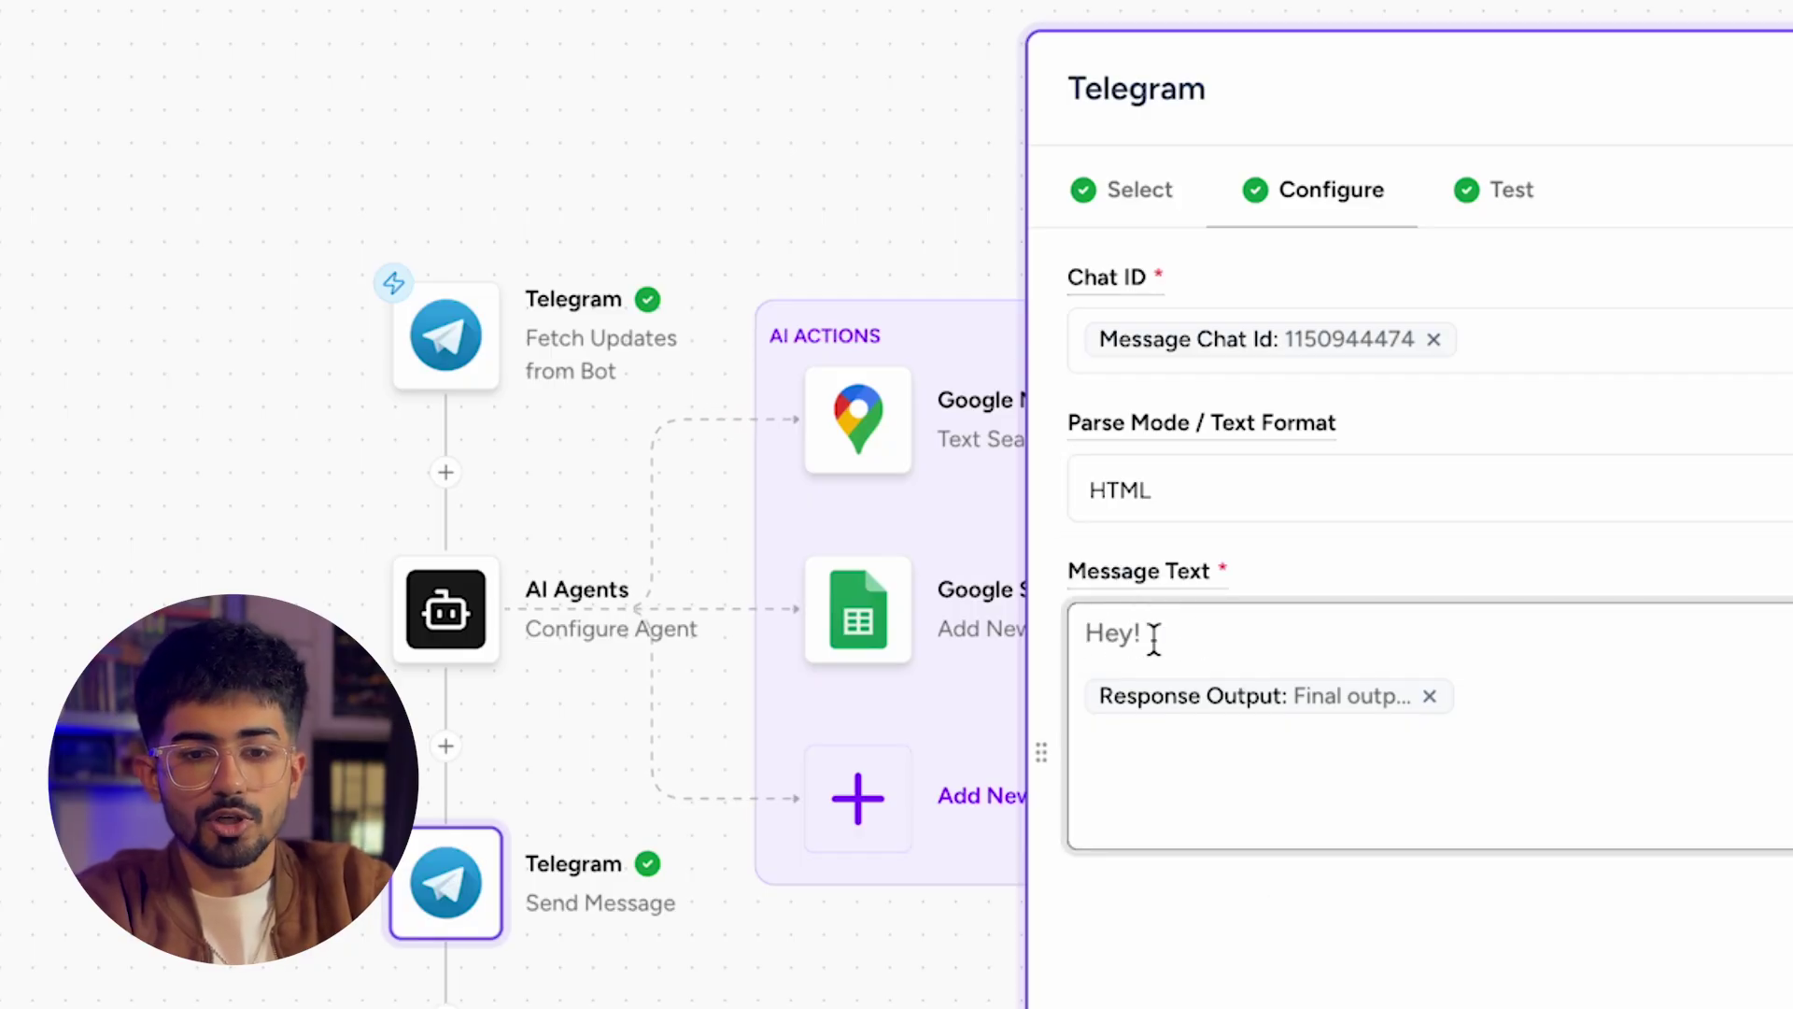
{"action": "left_click", "coordinate": [1429, 696]}
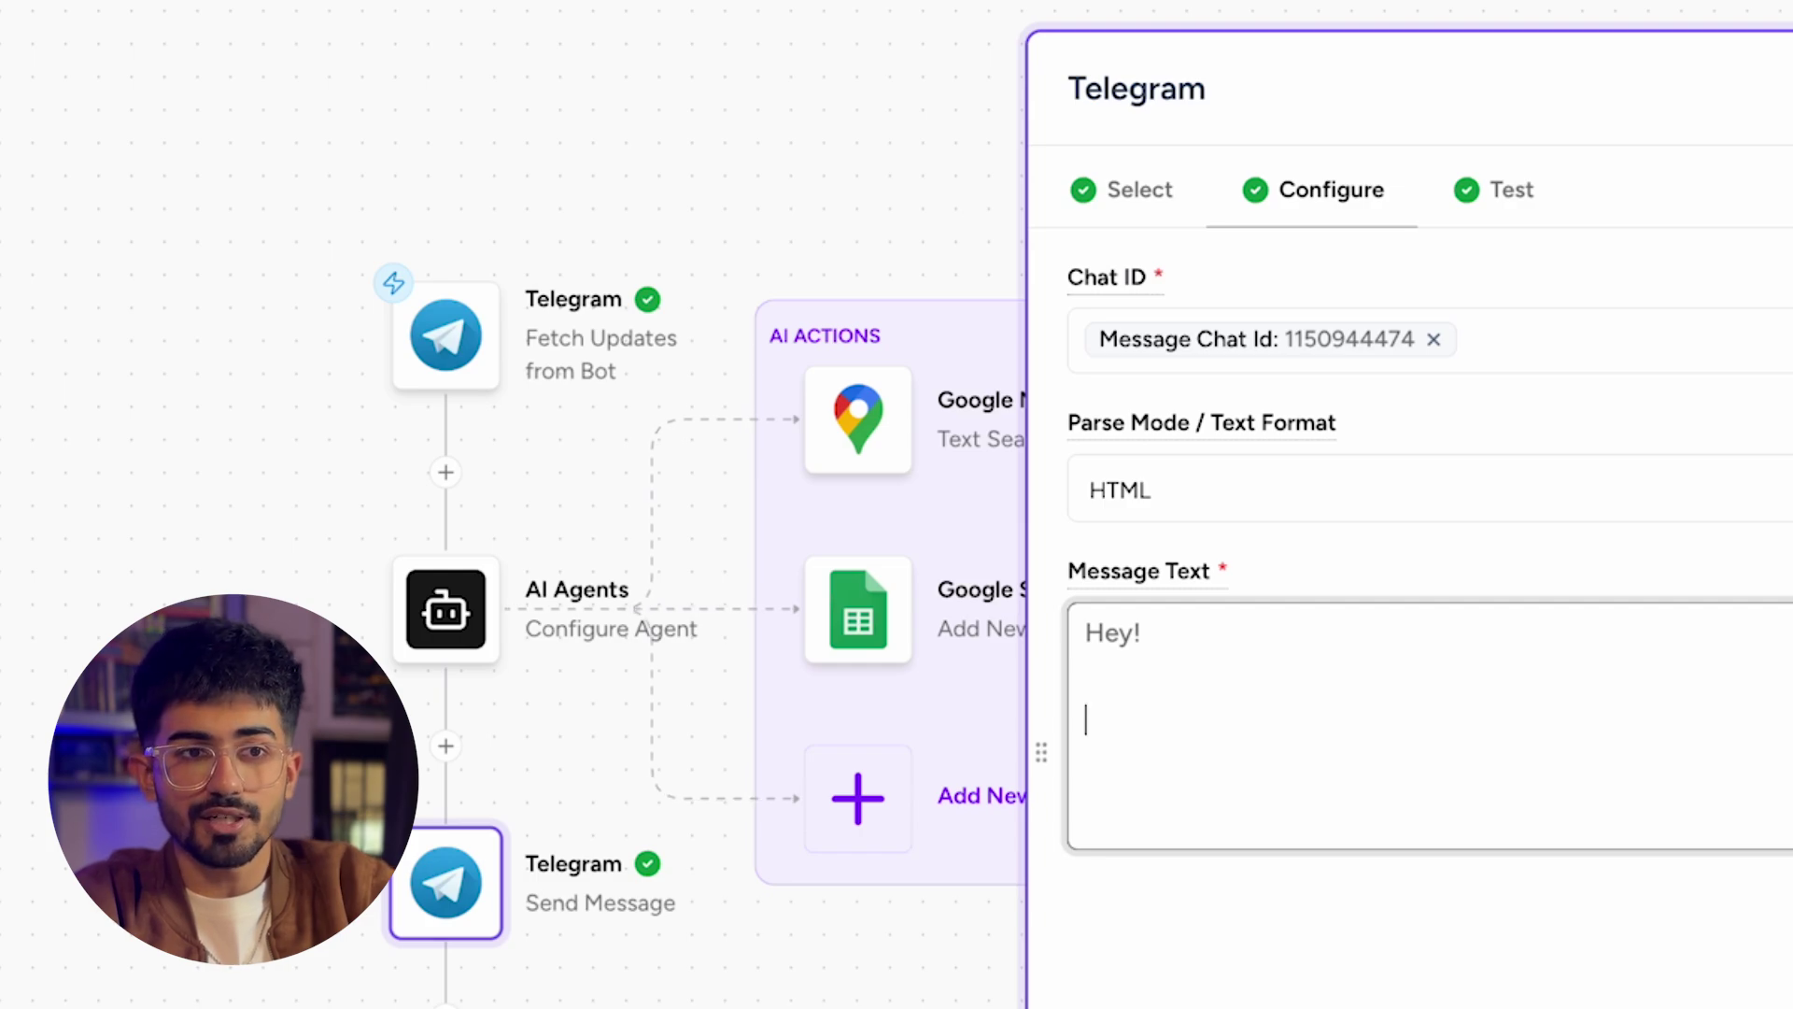
{"action": "type", "text": "@"}
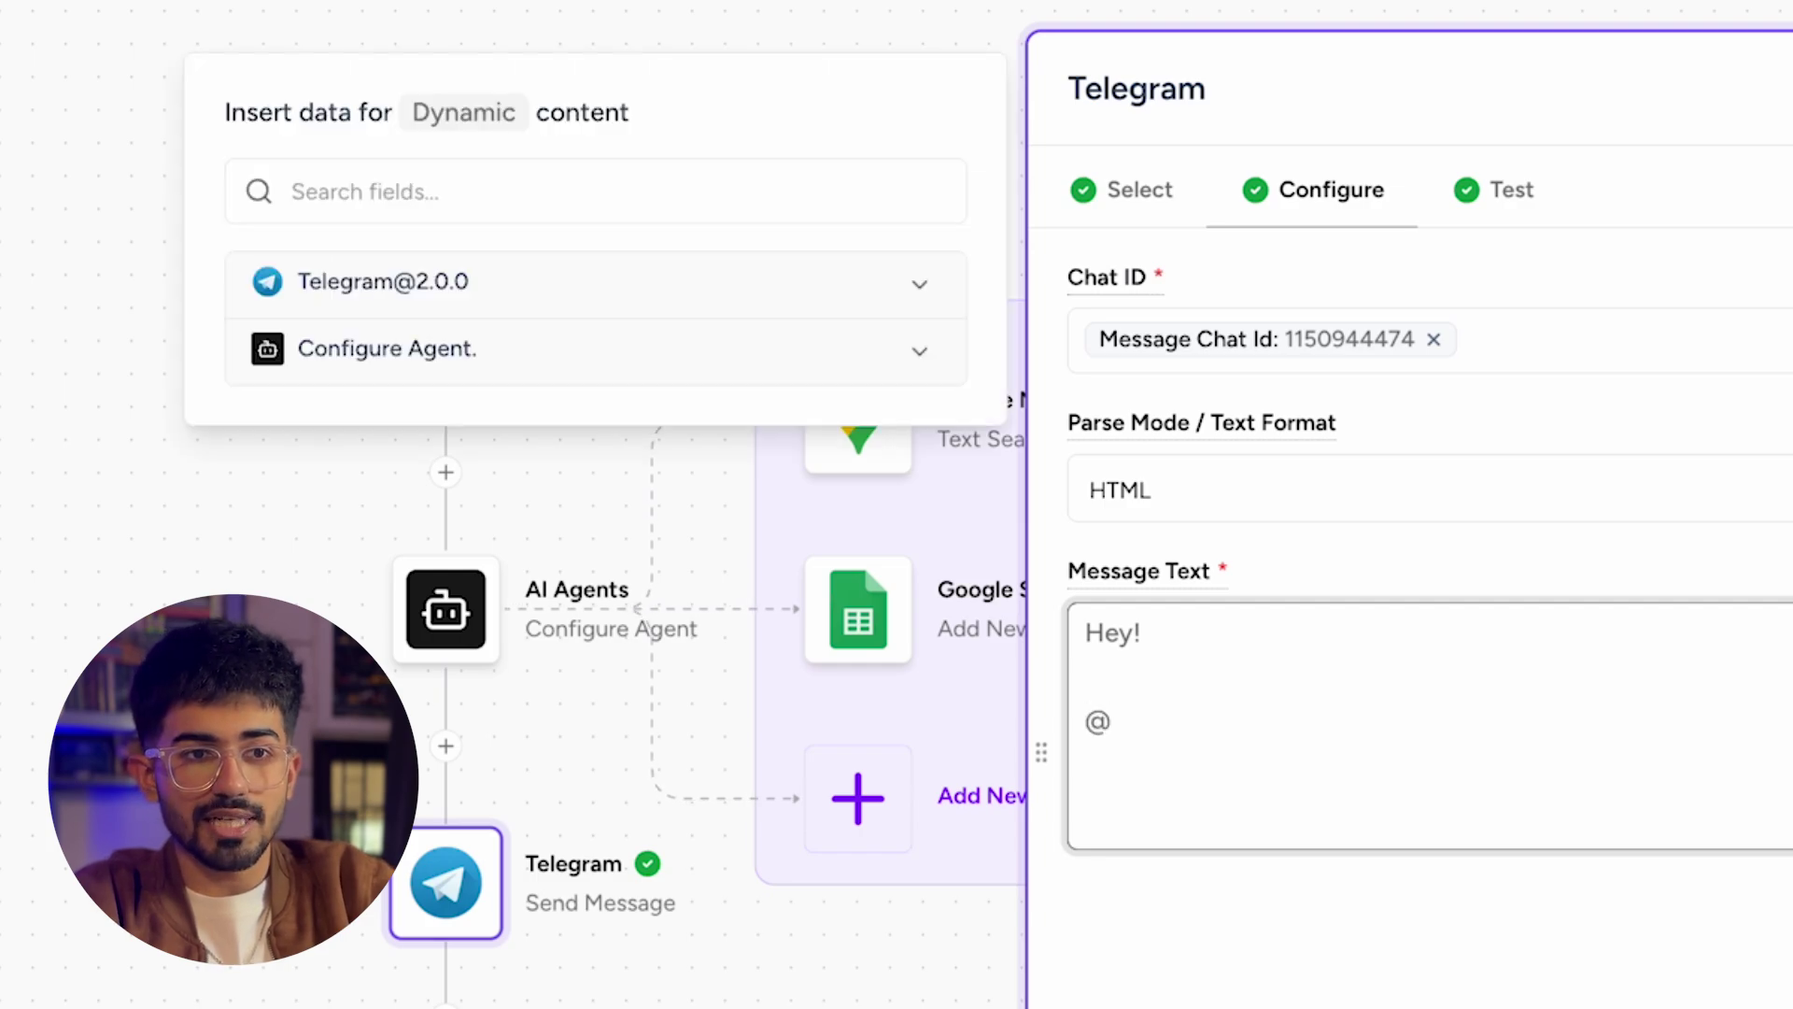
{"action": "left_click", "coordinate": [512, 367]}
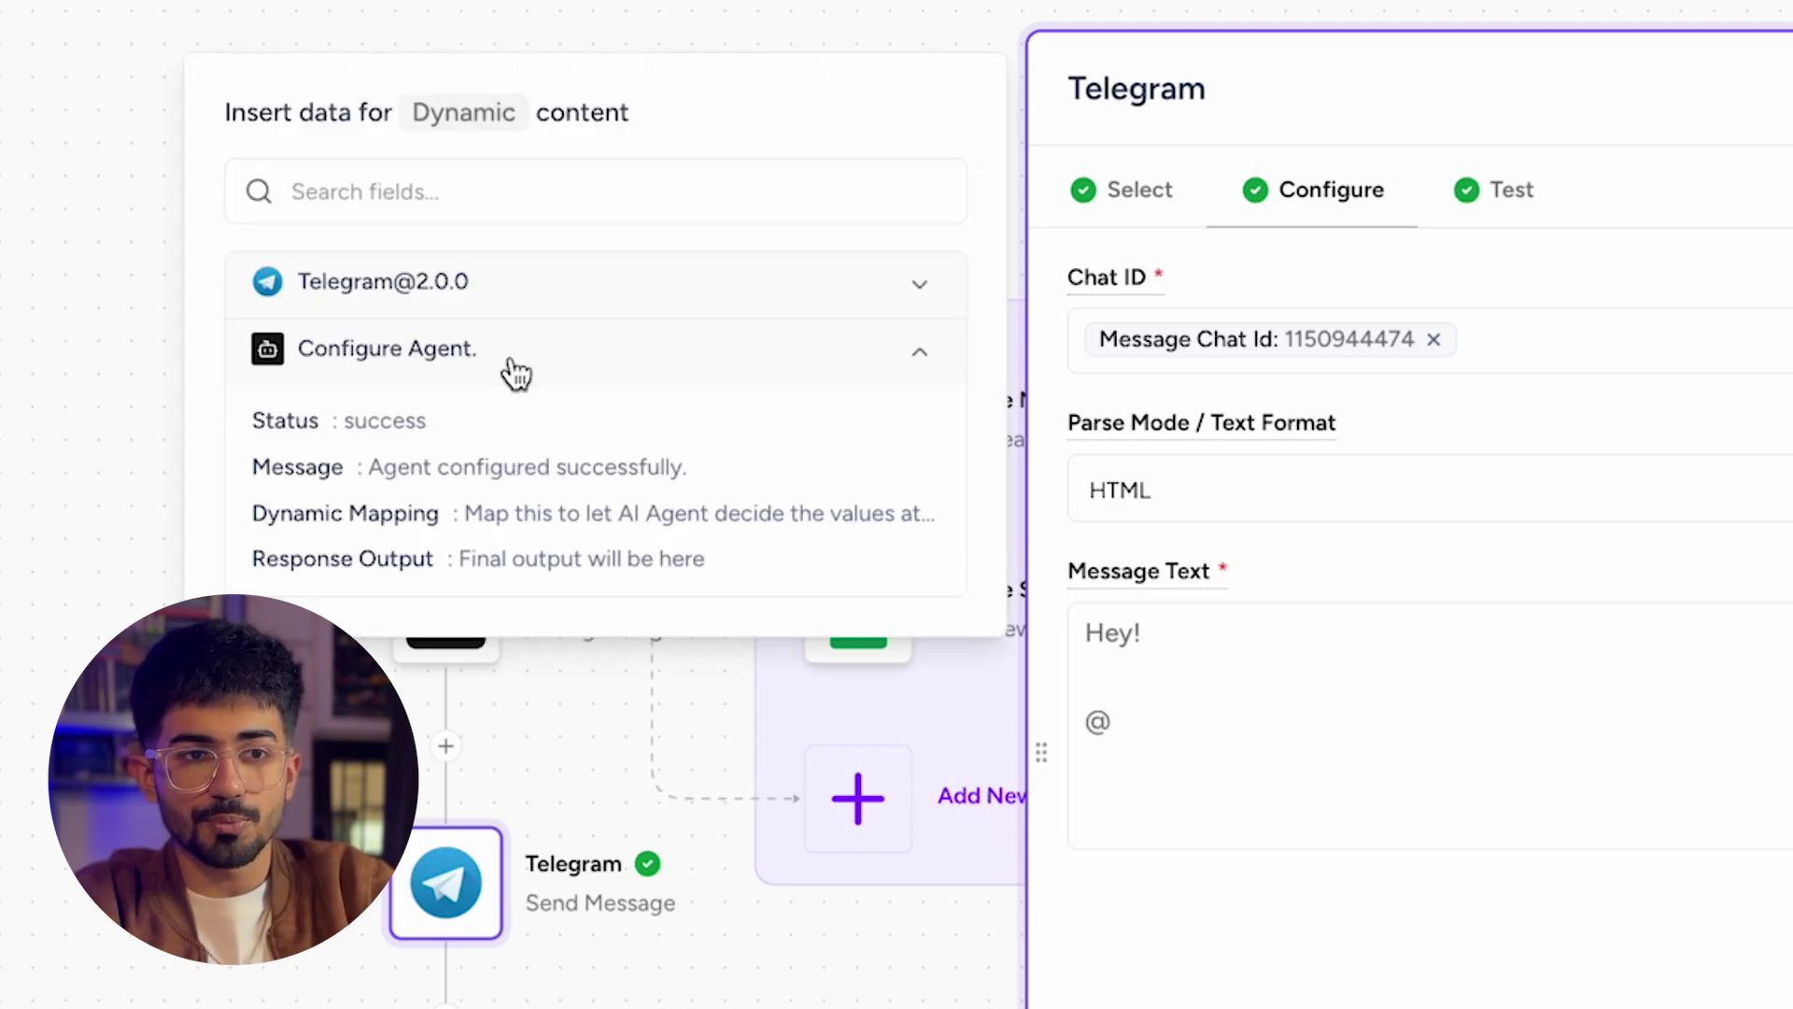
{"action": "left_click", "coordinate": [404, 563]}
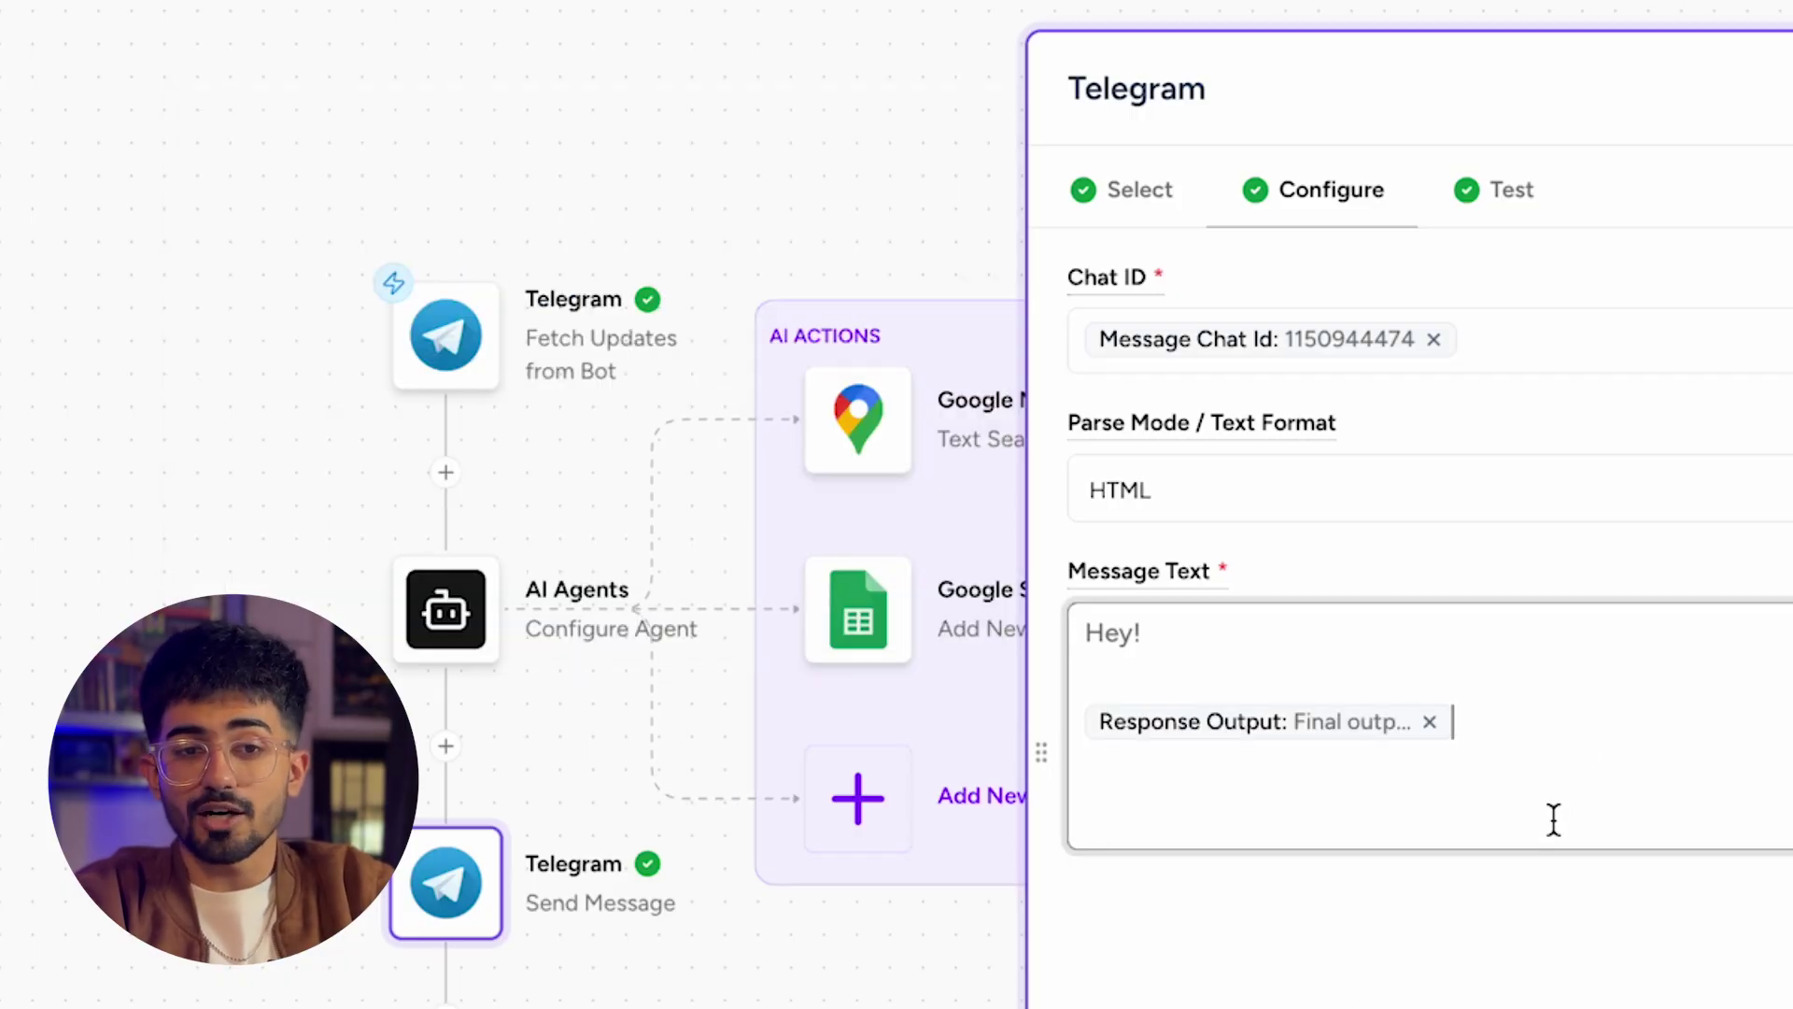
{"action": "left_click", "coordinate": [1174, 934]}
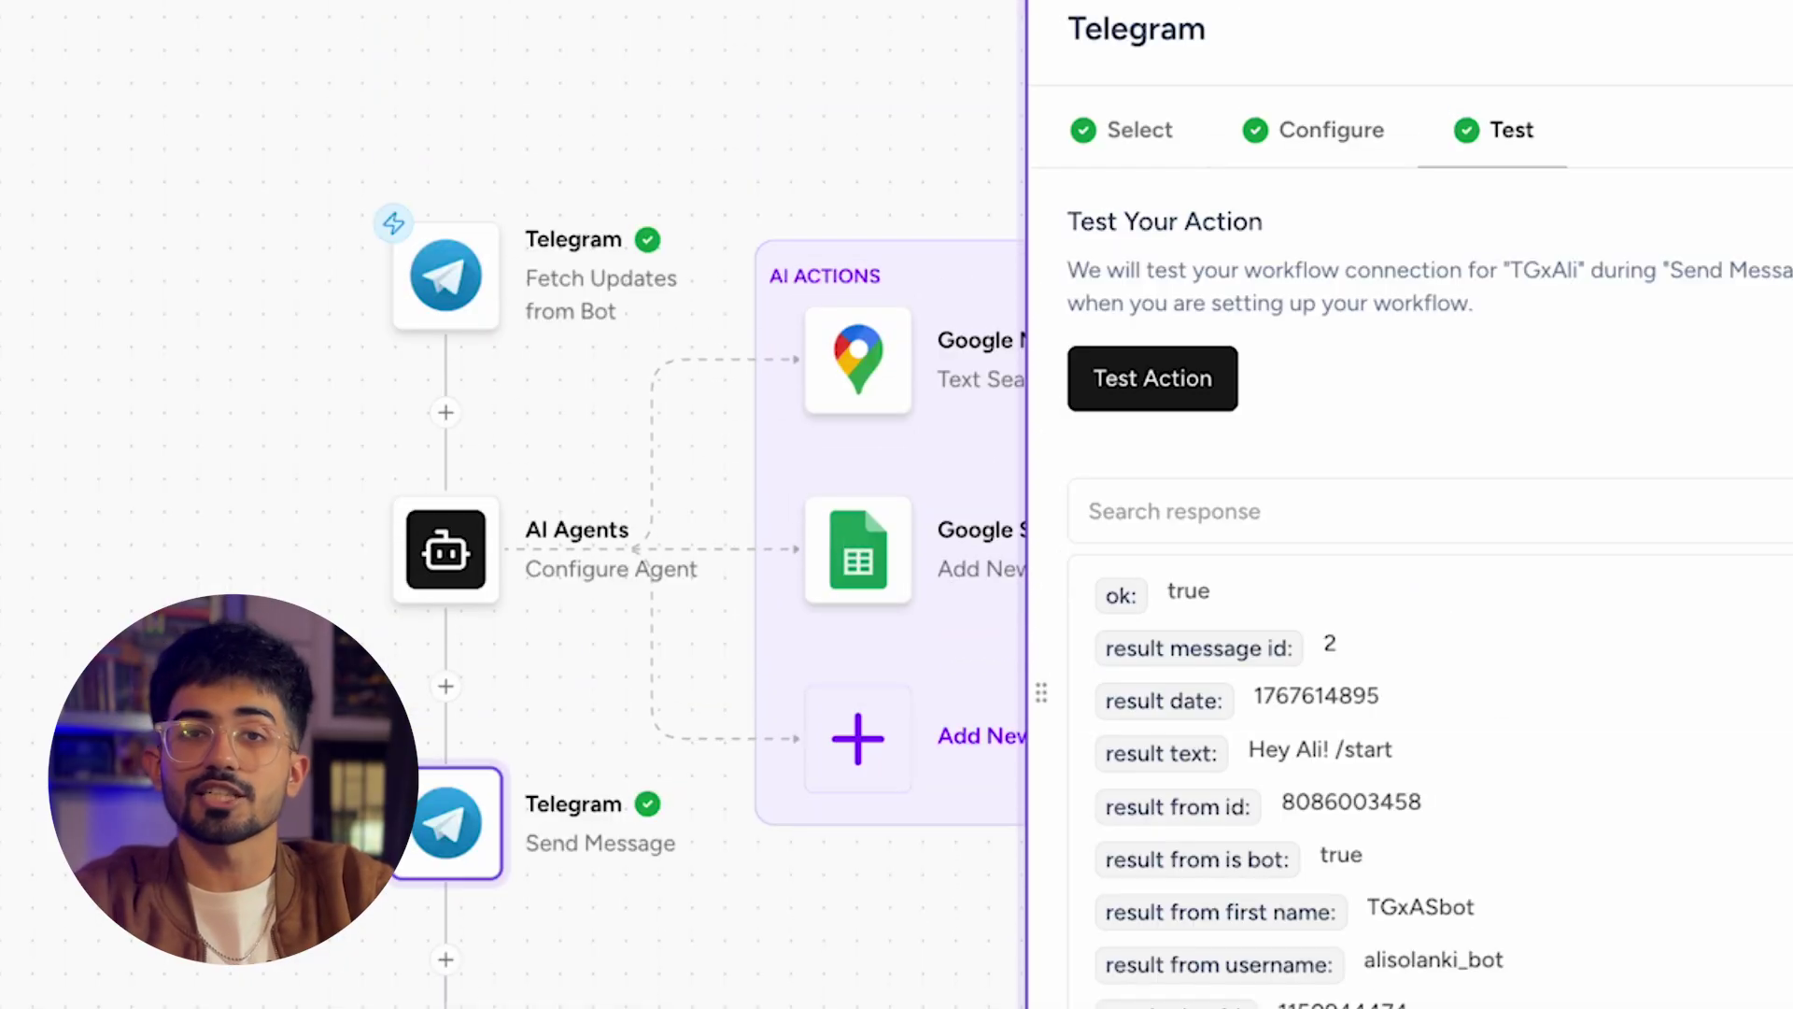
{"action": "left_click", "coordinate": [1142, 397]}
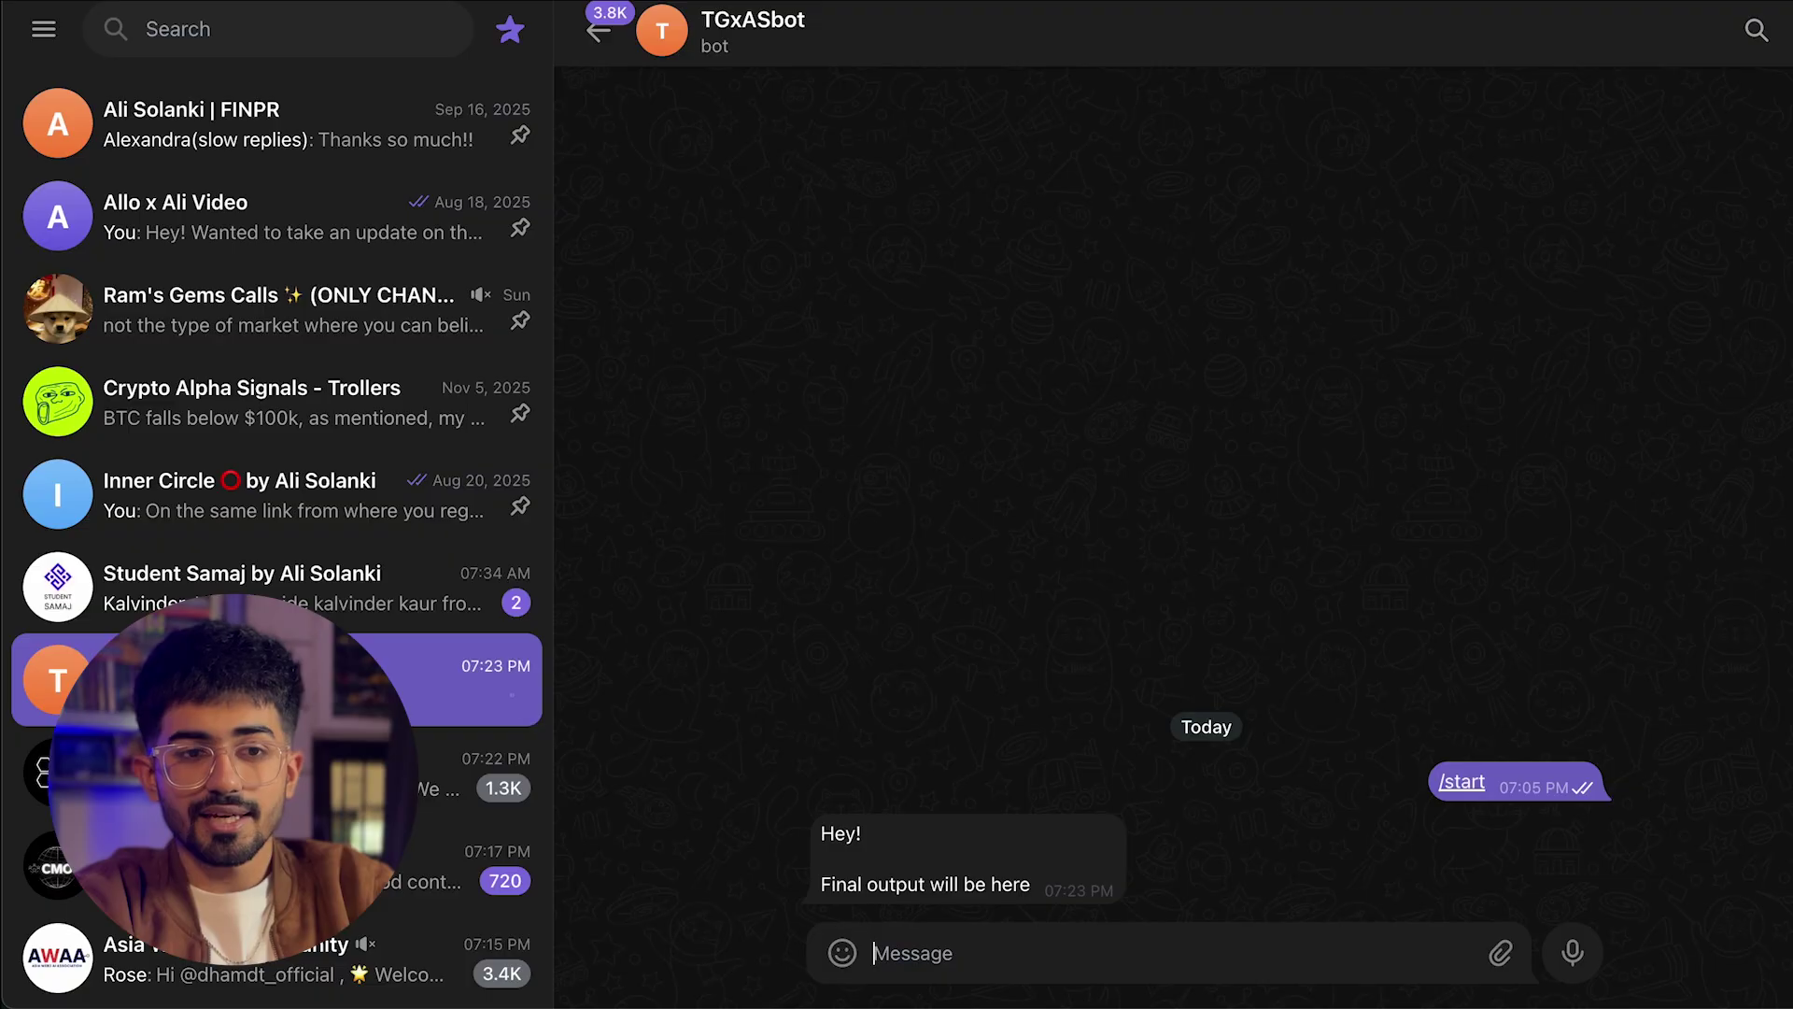
Send 'generate 3 leads for gyms in mumbai' to the bot
{"action": "left_click_drag", "start_coordinate": [814, 822], "coordinate": [1079, 894]}
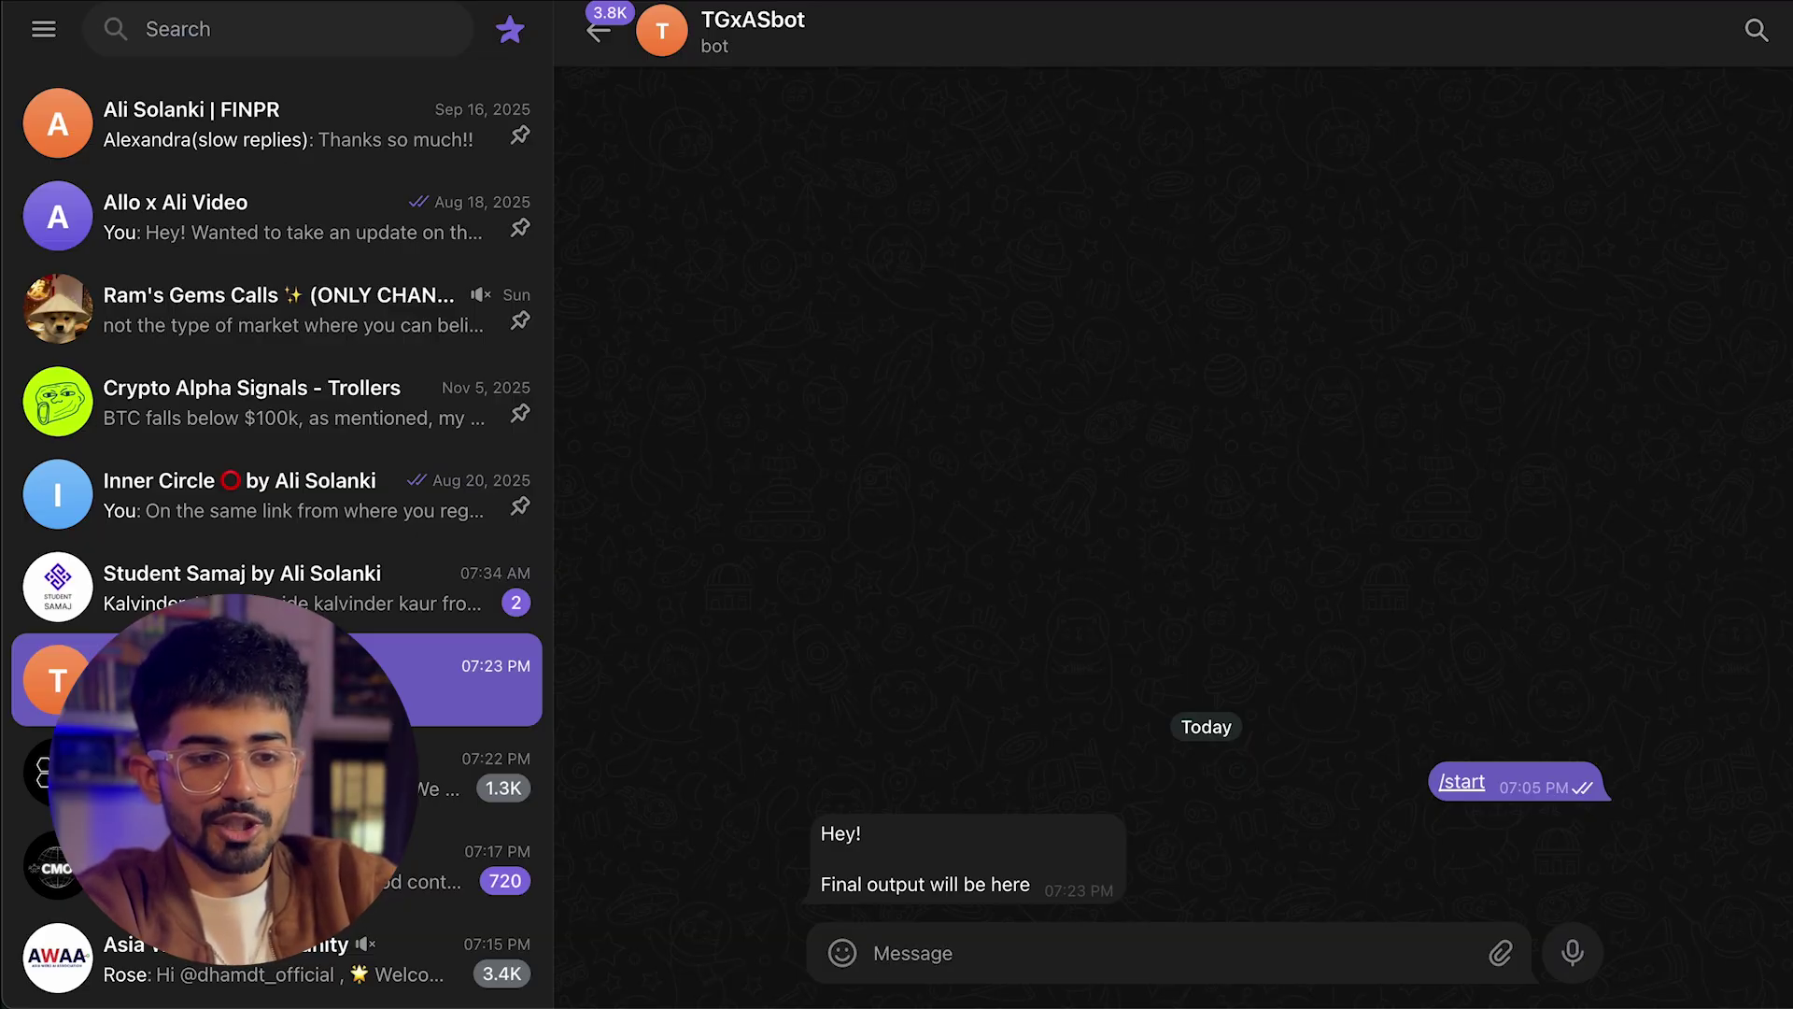
{"action": "type", "text": "generate"}
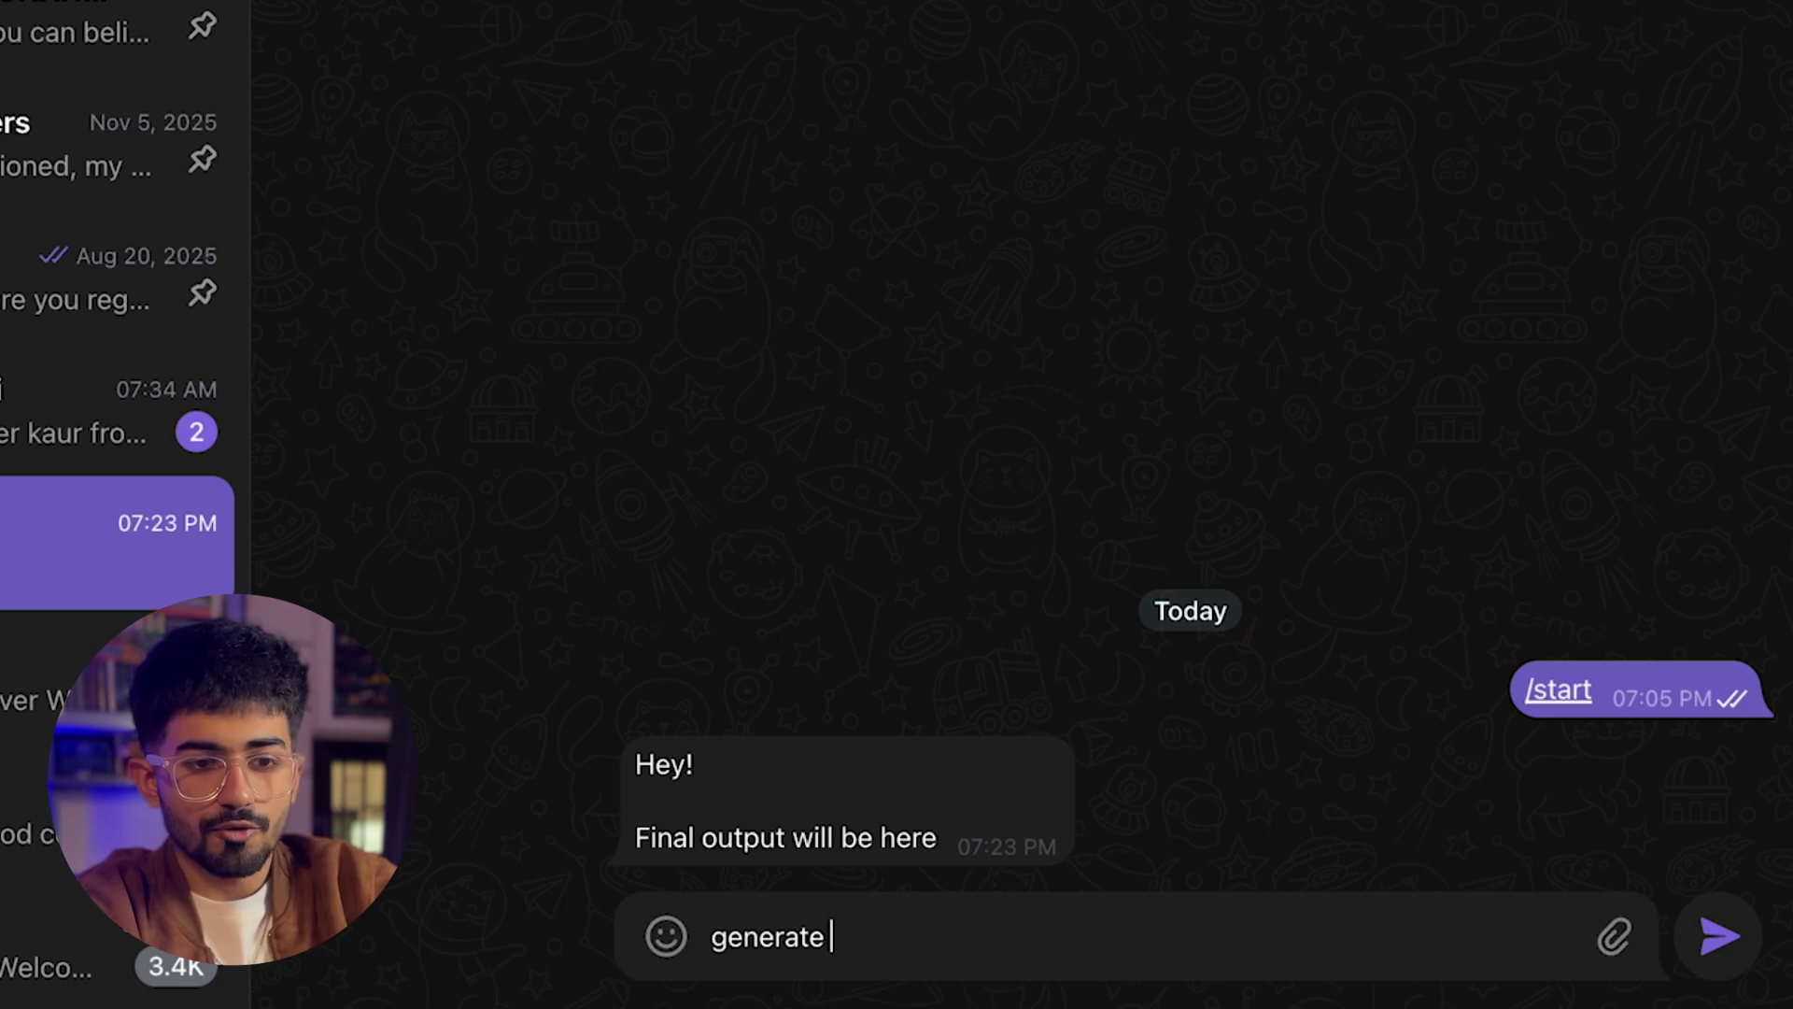
{"action": "type", "text": " 3 leads for"}
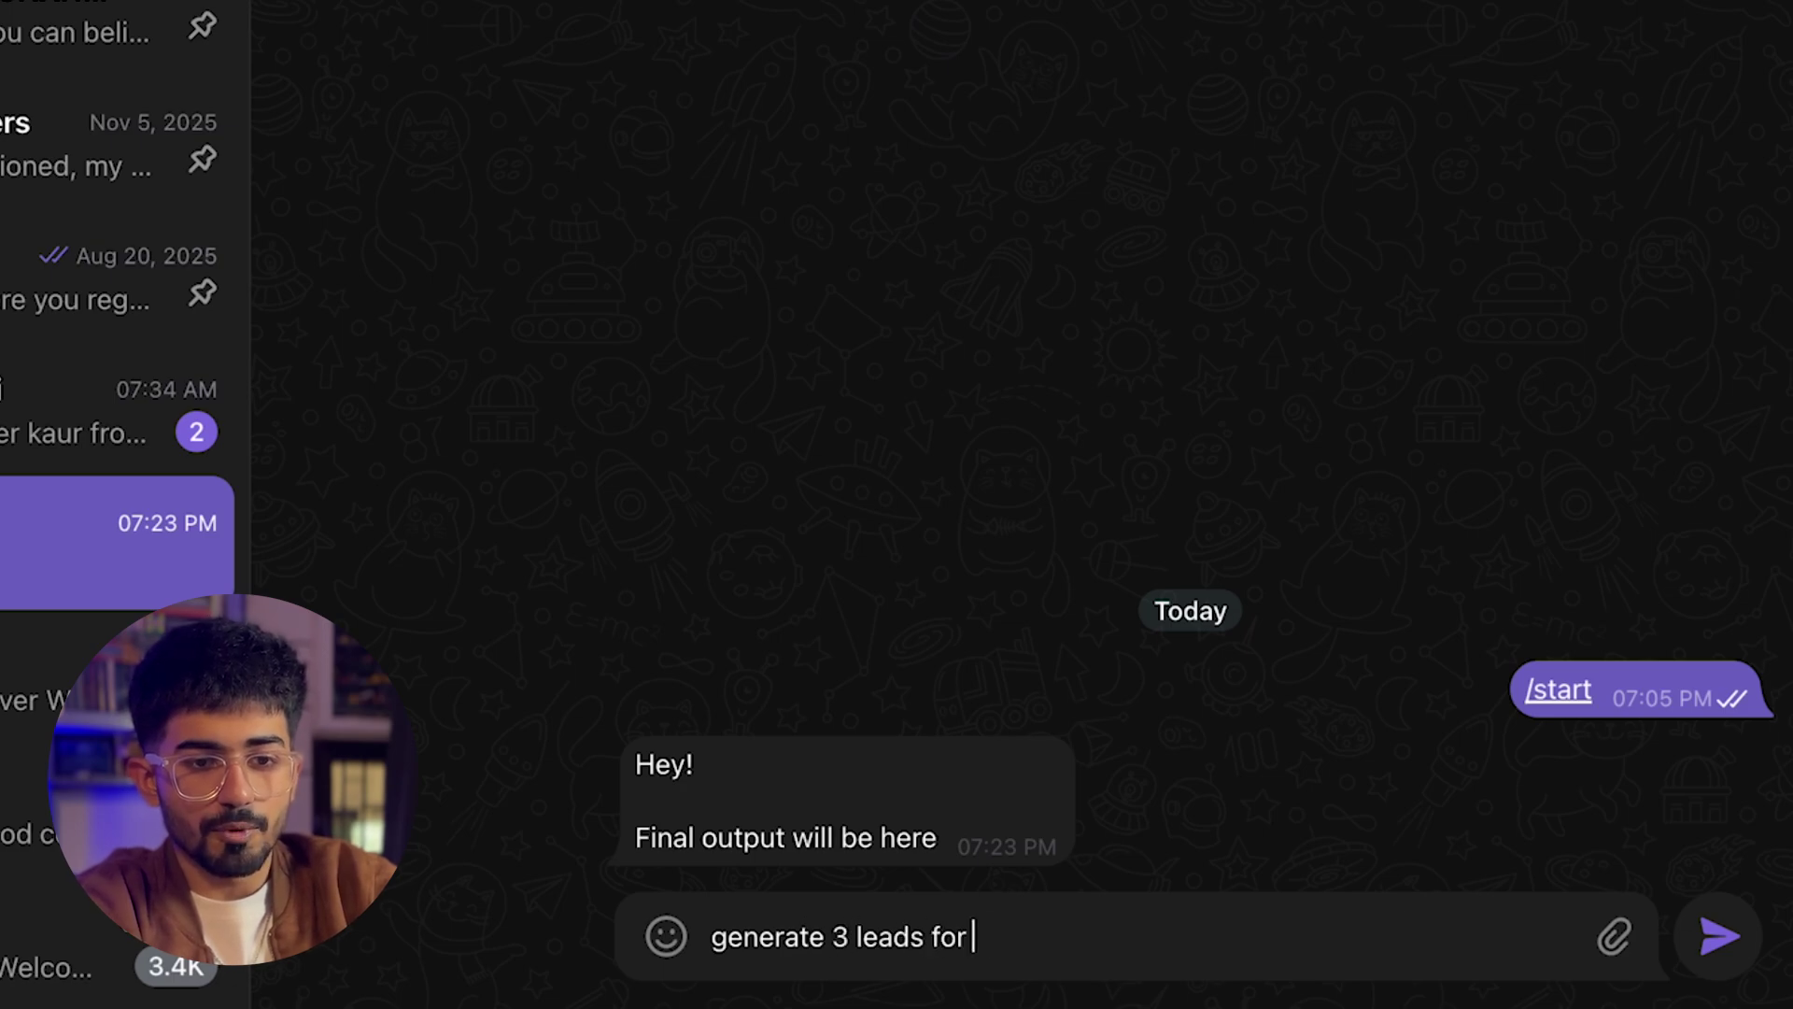
{"action": "type", "text": " gyms in mumbai"}
{"action": "key", "text": "Return"}
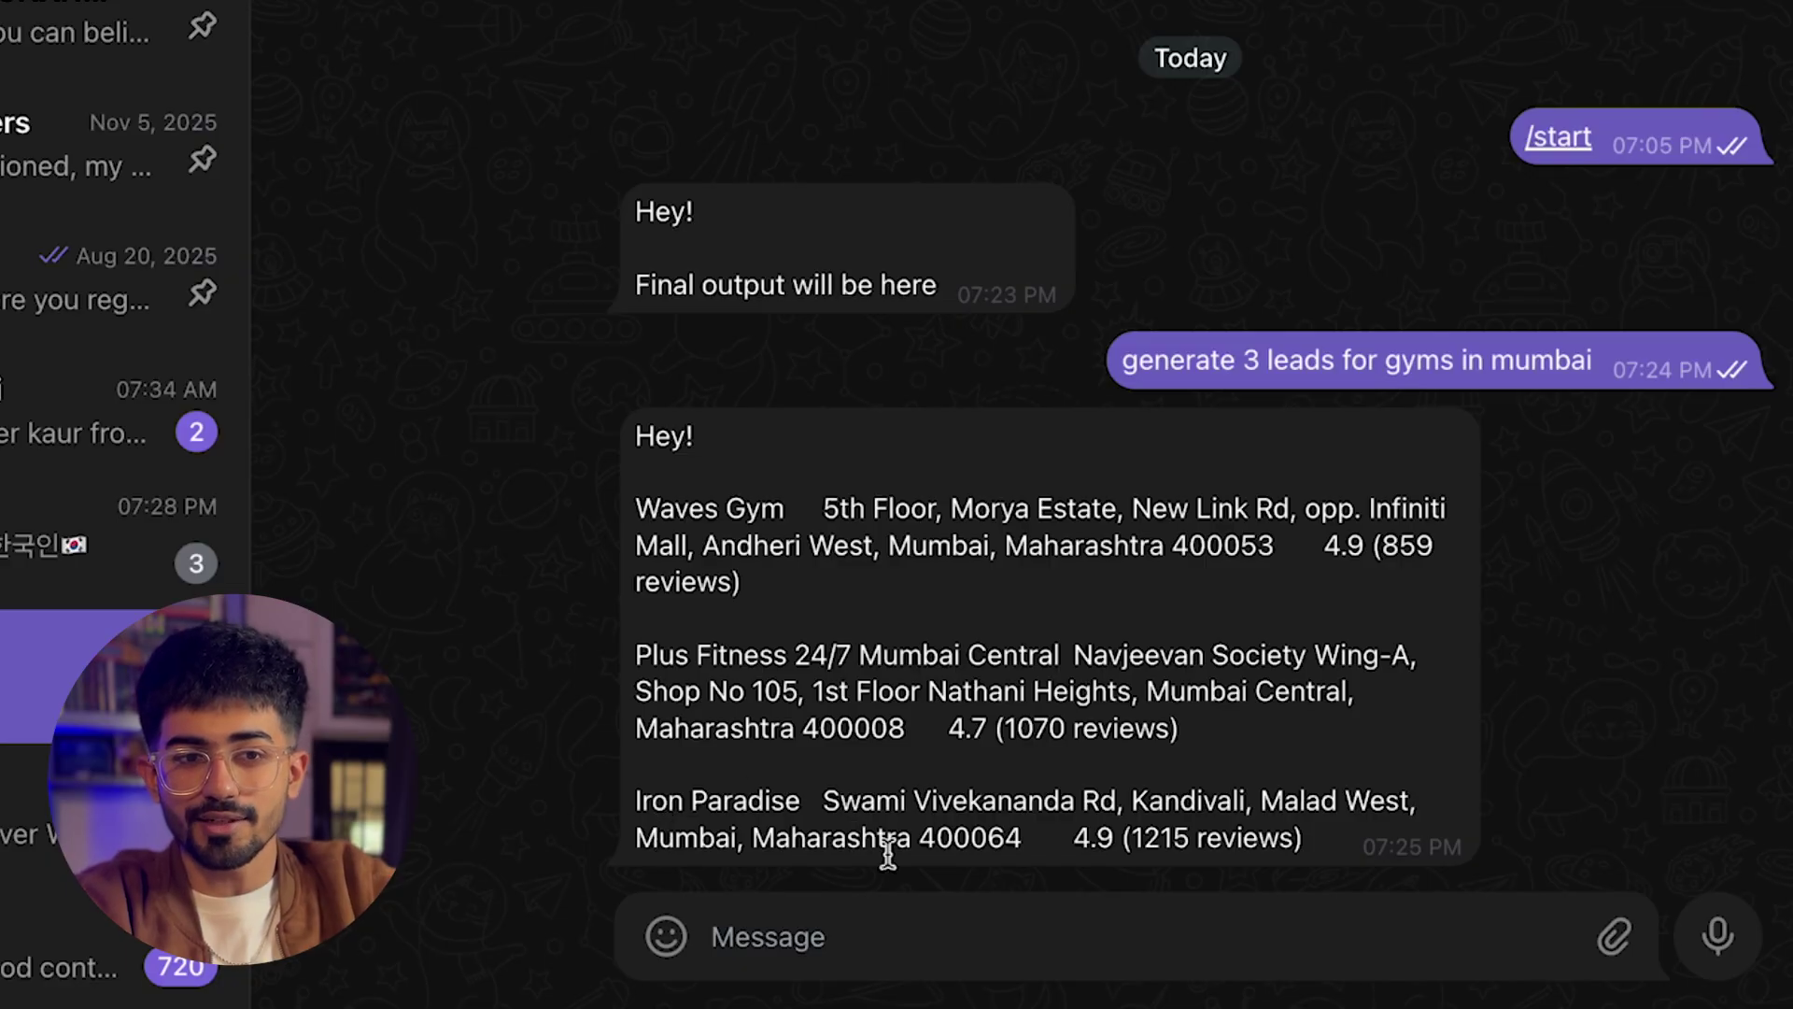
Review the bot's reply, highlighting Mumbai and the 4.9 and 4.7 gym ratings
{"action": "left_click_drag", "start_coordinate": [888, 547], "coordinate": [992, 547]}
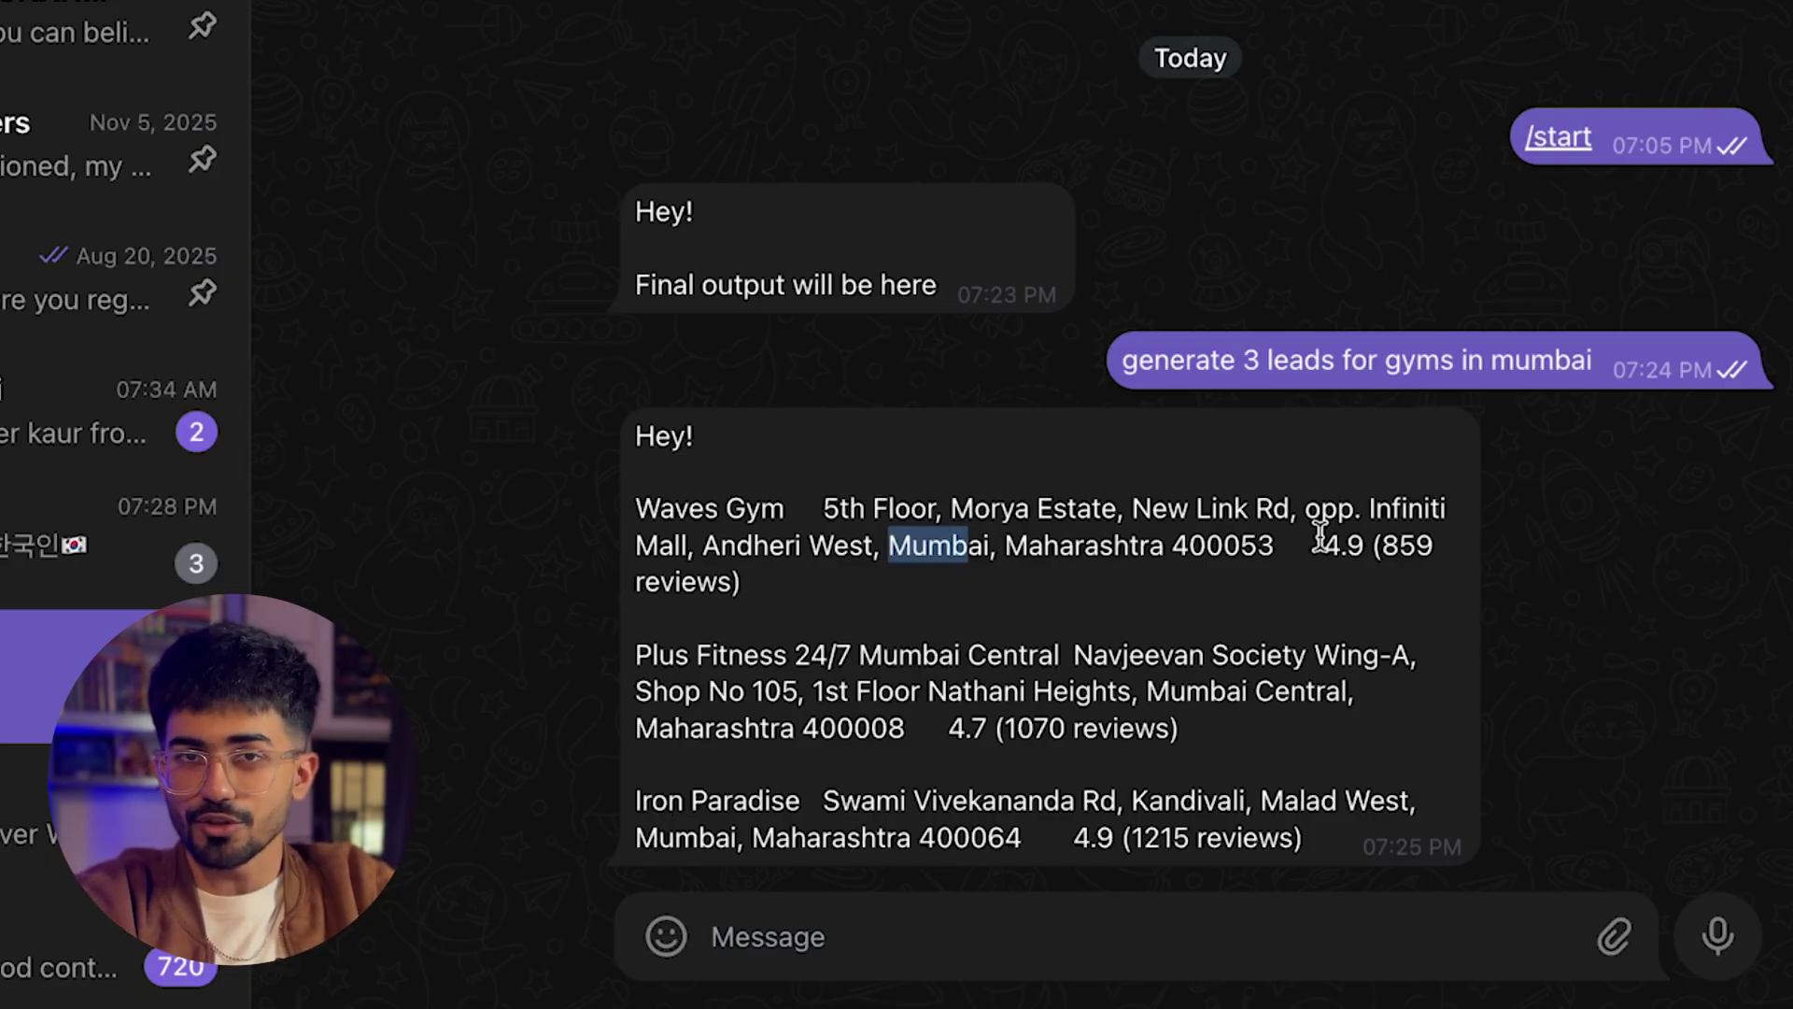
{"action": "left_click_drag", "start_coordinate": [1323, 546], "coordinate": [1363, 551]}
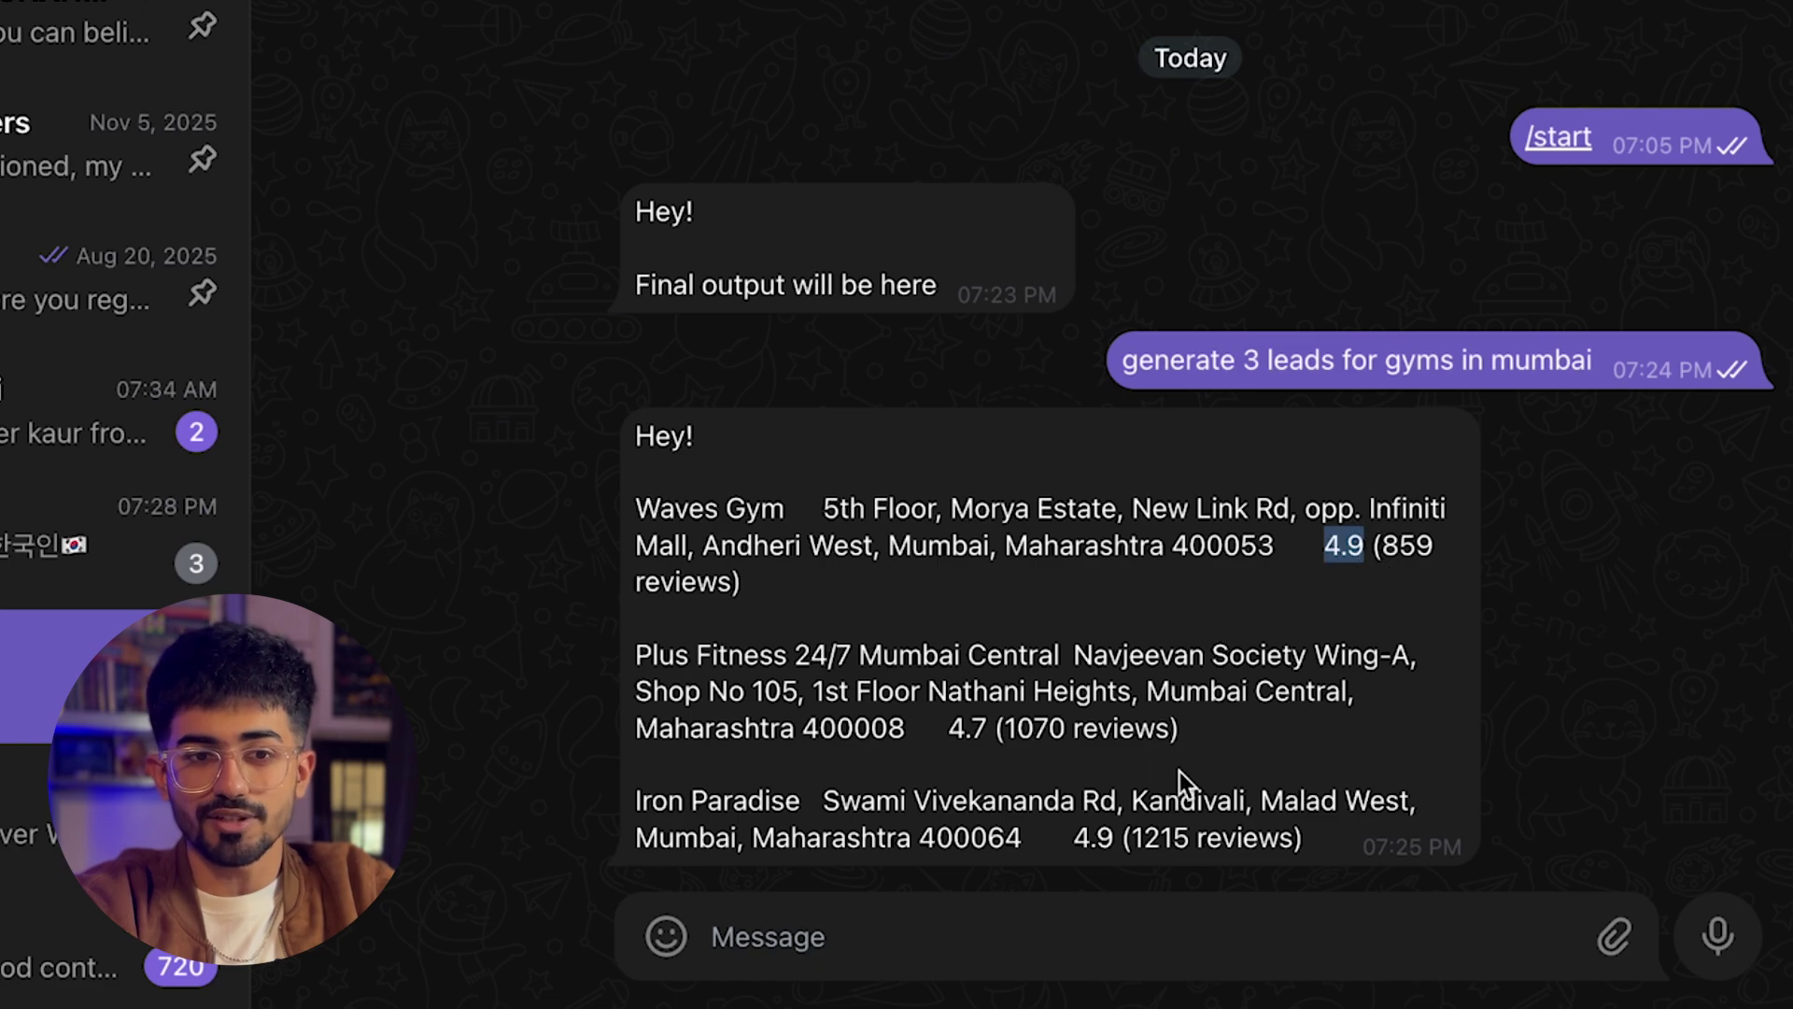
{"action": "left_click_drag", "start_coordinate": [946, 729], "coordinate": [972, 729]}
{"action": "left_click", "coordinate": [972, 729]}
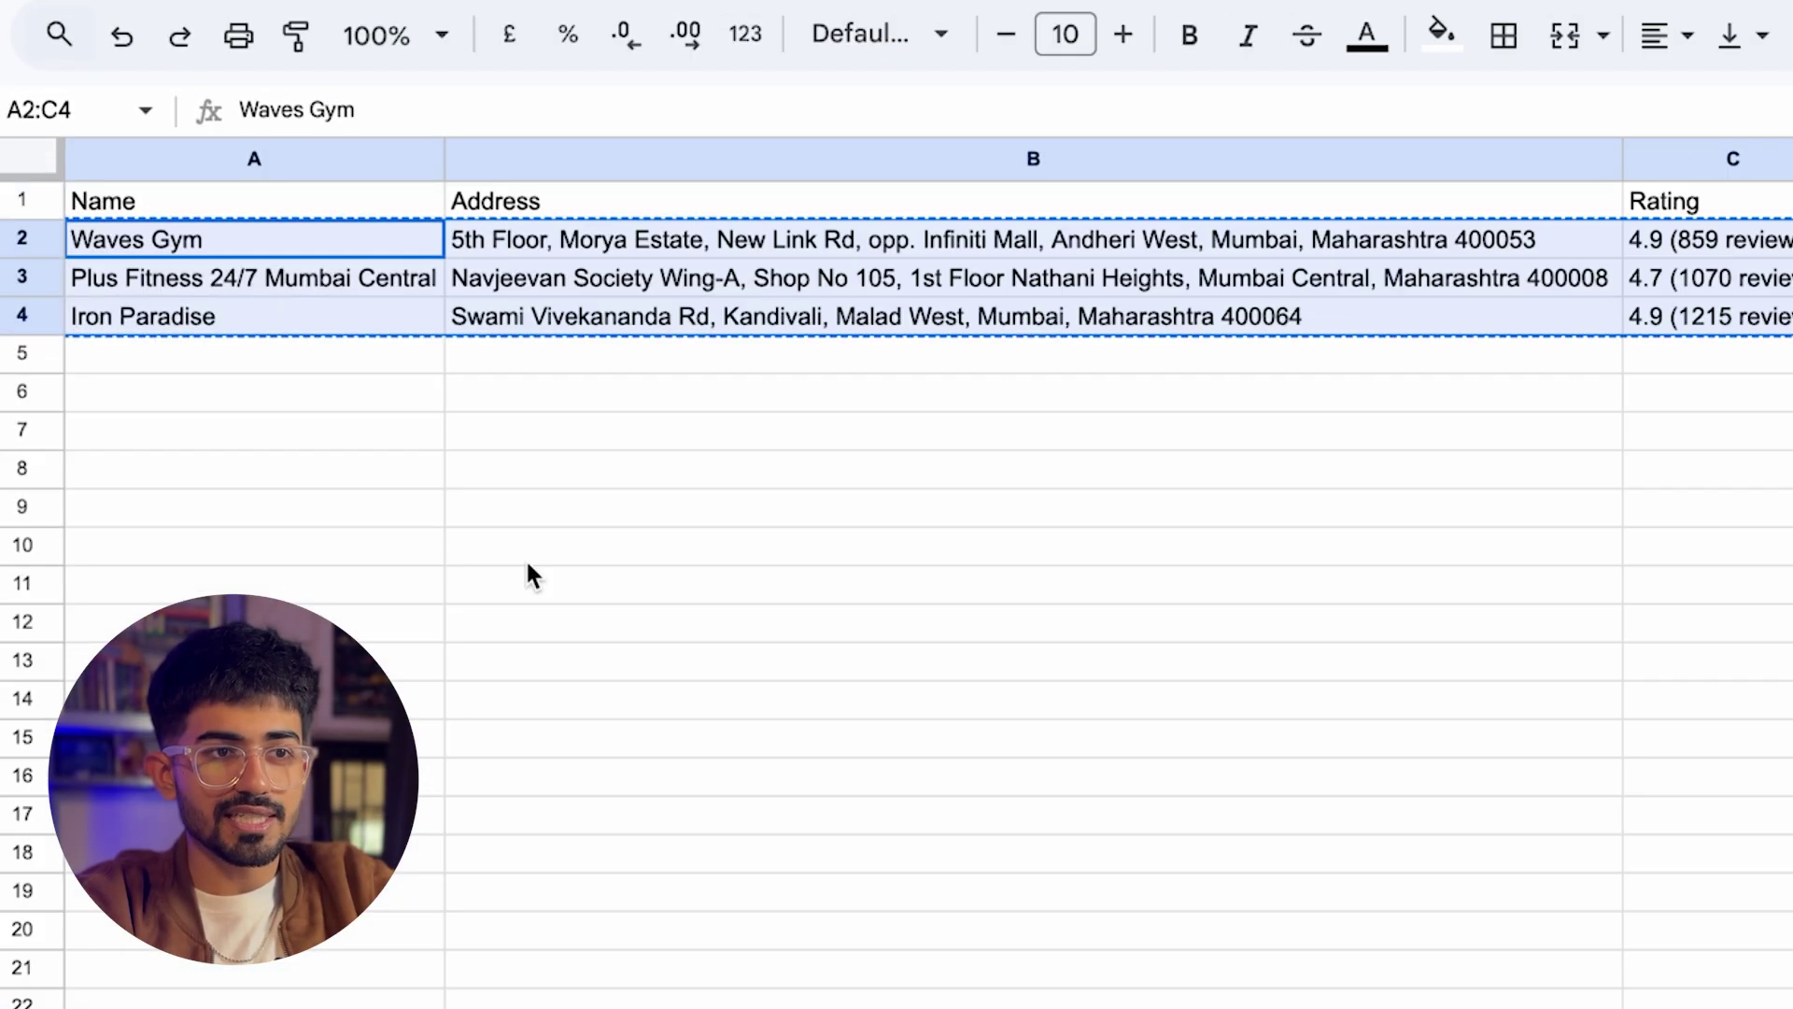
Check the logged leads Waves Gym, Plus Fitness 24/7 Mumbai Central and Iron Paradise with their ratings
{"action": "left_click", "coordinate": [482, 507]}
{"action": "left_click", "coordinate": [163, 245]}
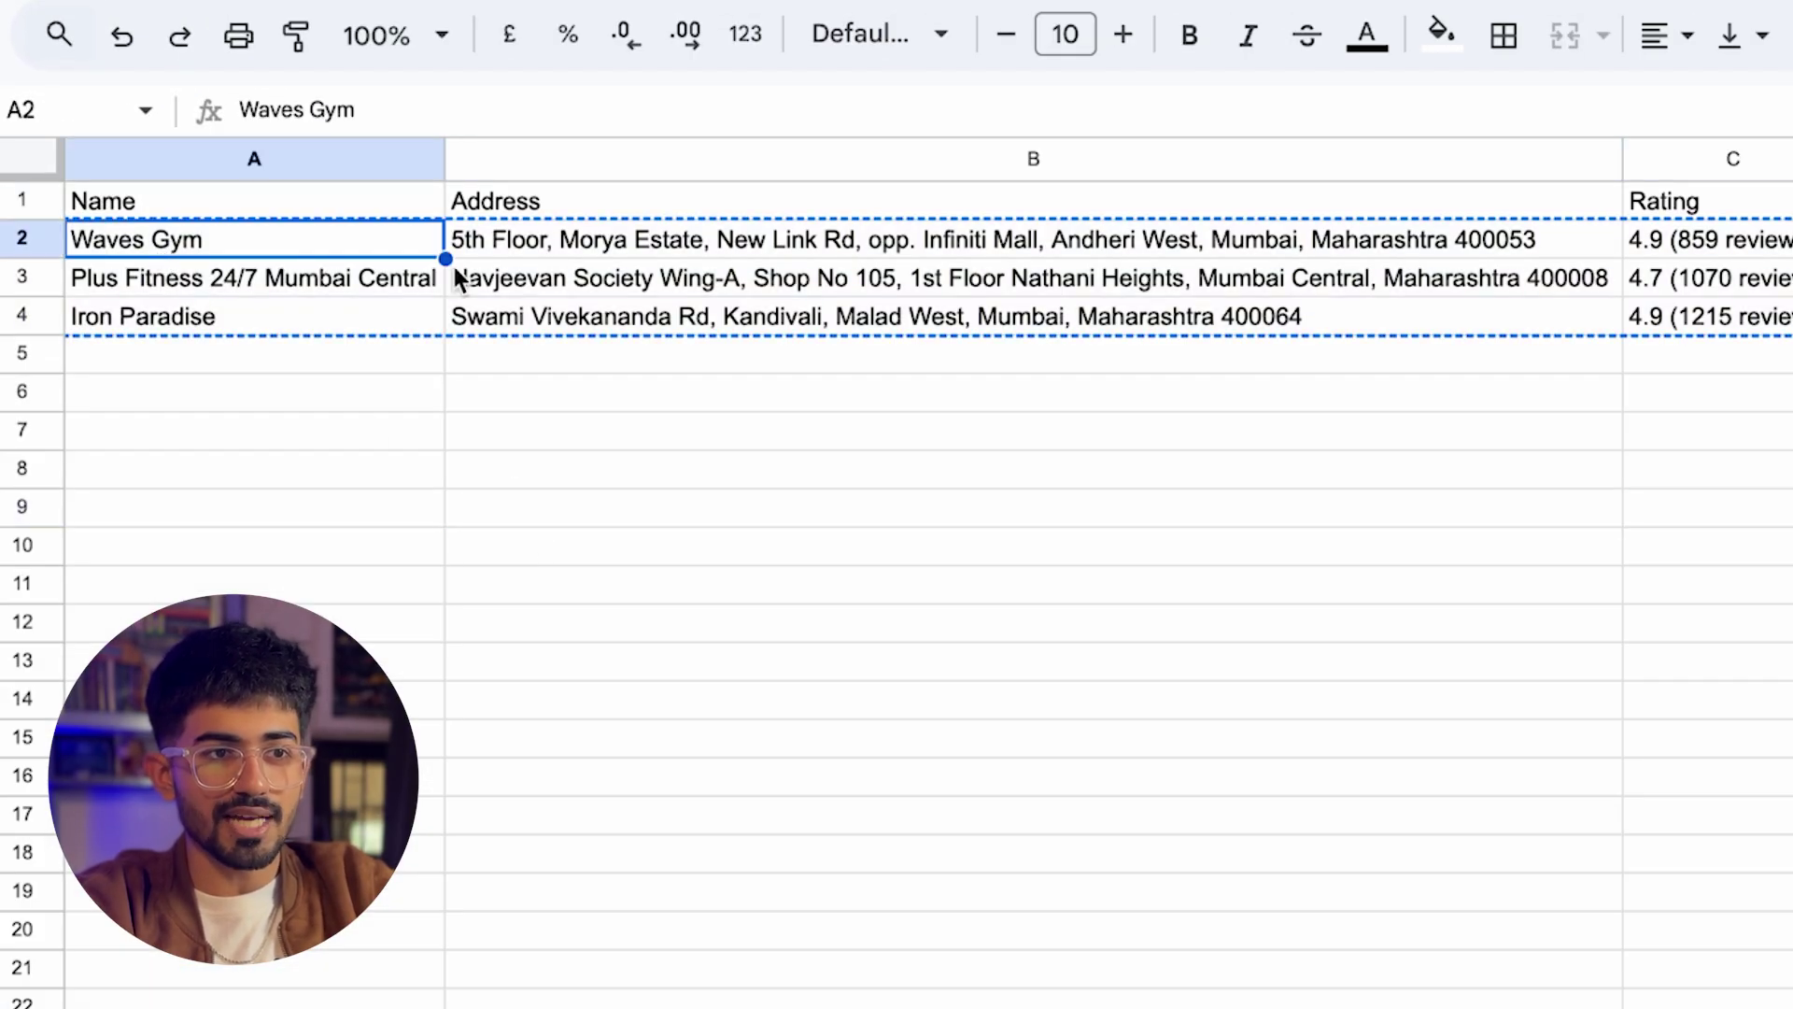
{"action": "left_click", "coordinate": [194, 289]}
{"action": "left_click", "coordinate": [204, 317]}
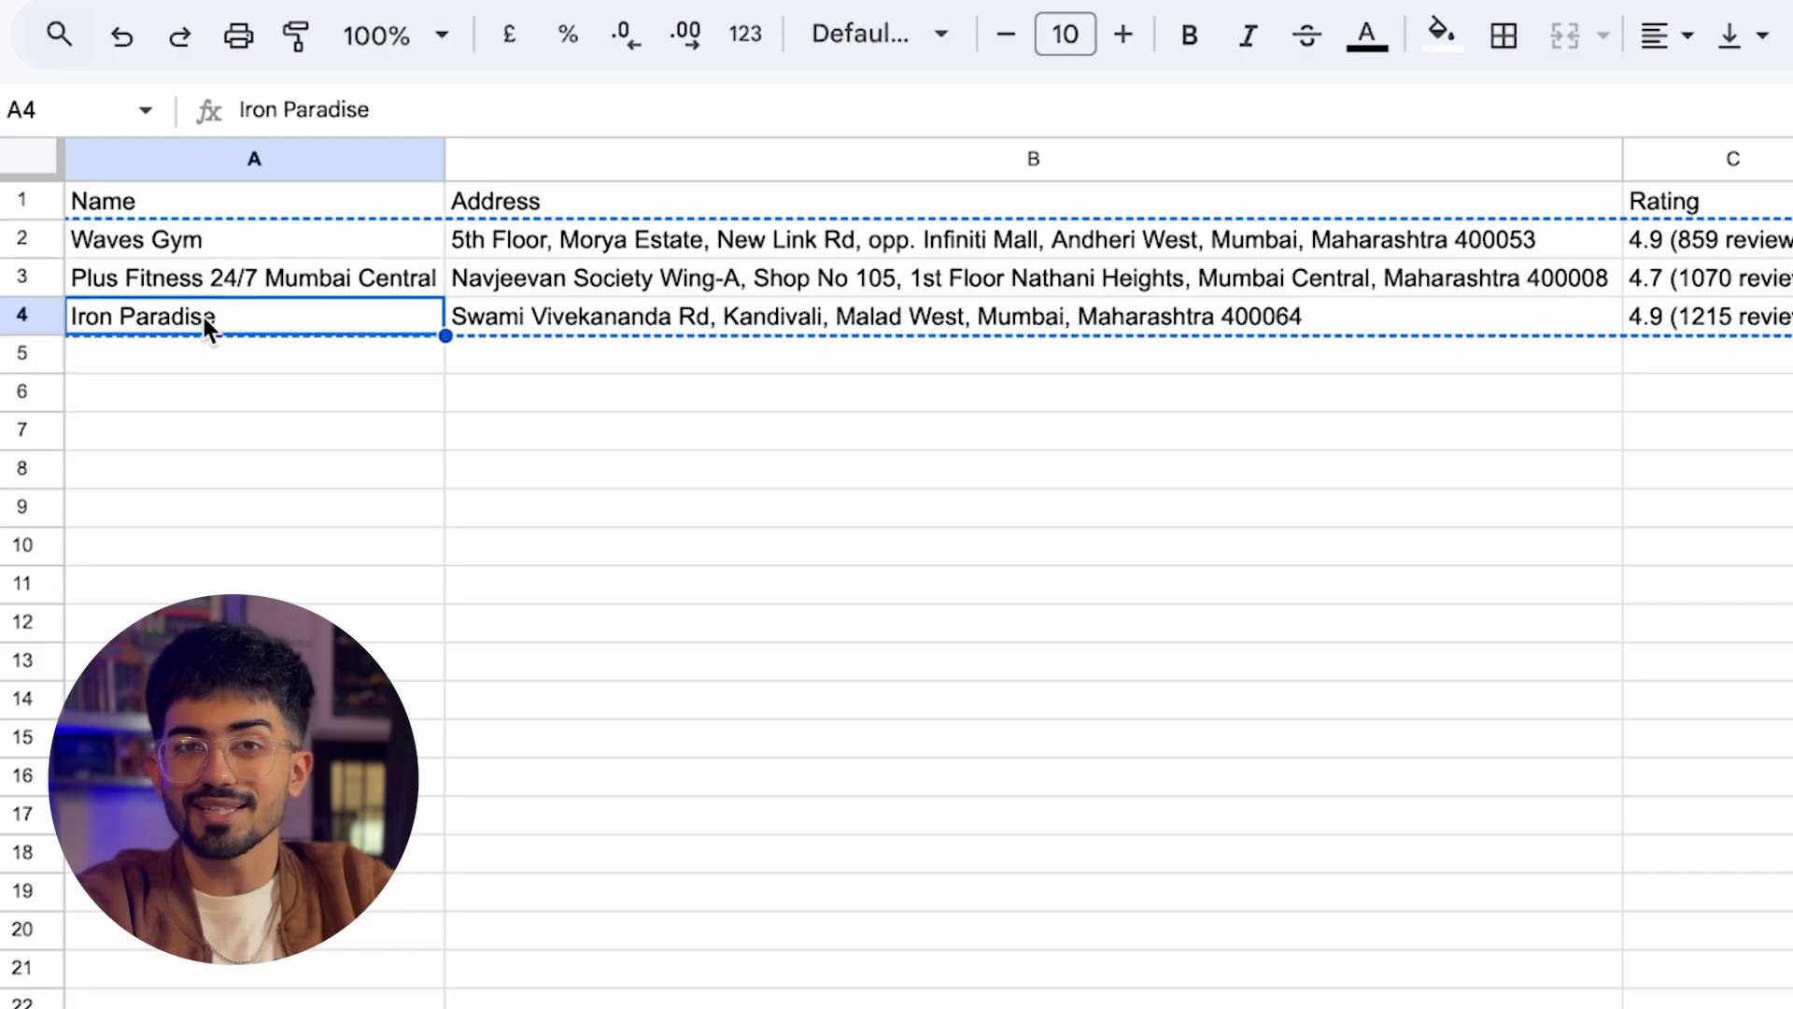
{"action": "left_click_drag", "start_coordinate": [1695, 326], "coordinate": [1694, 248]}
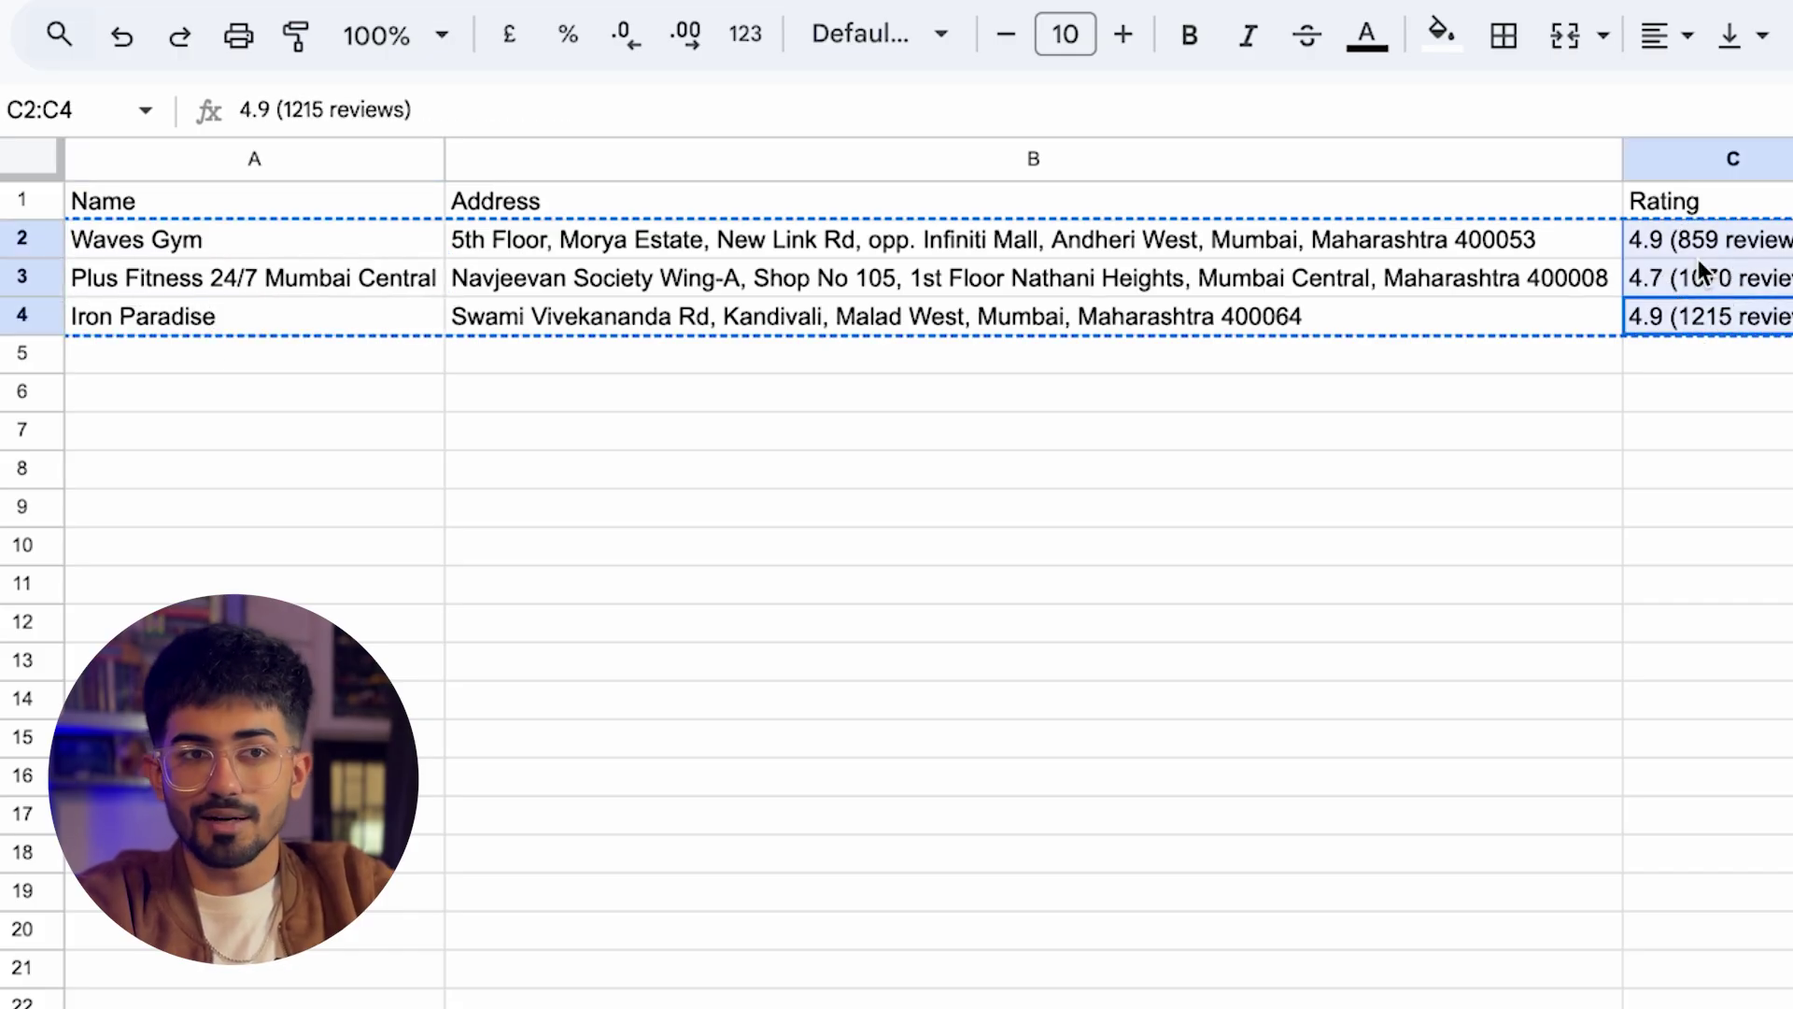